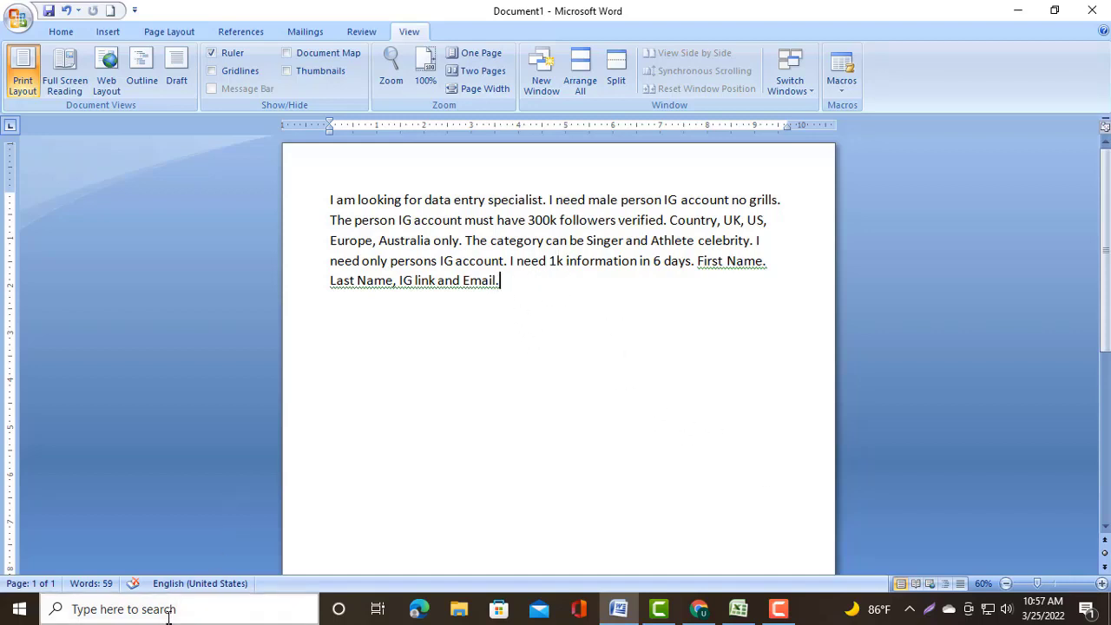
Switch from Word to Google Chrome using the Person 1 profile, with the browser window maximized
click(1017, 10)
click(1018, 12)
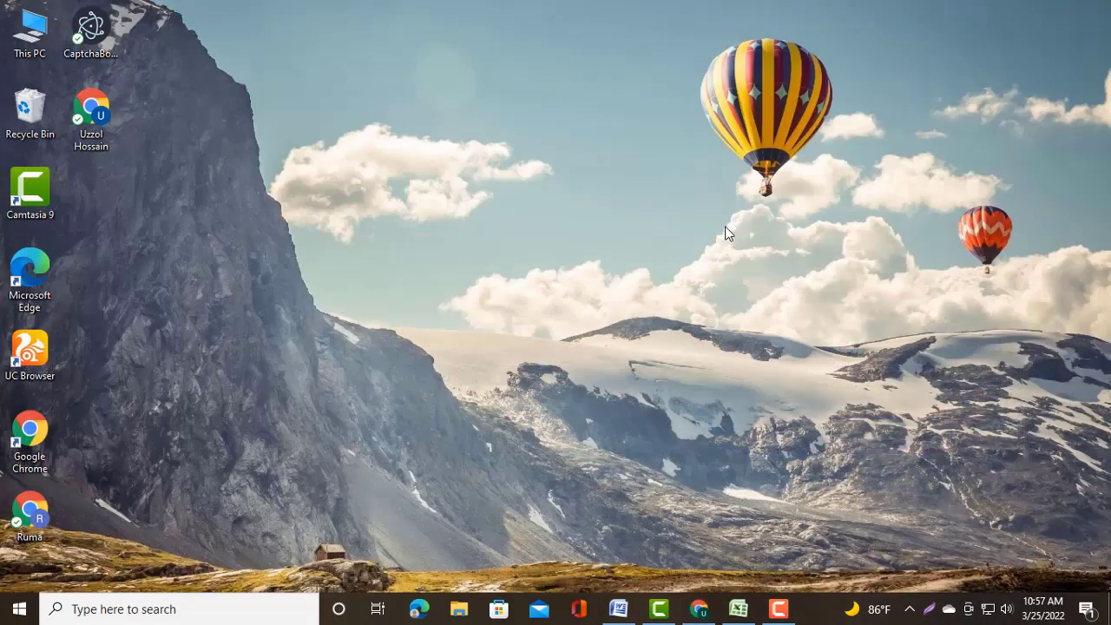
double_click(38, 445)
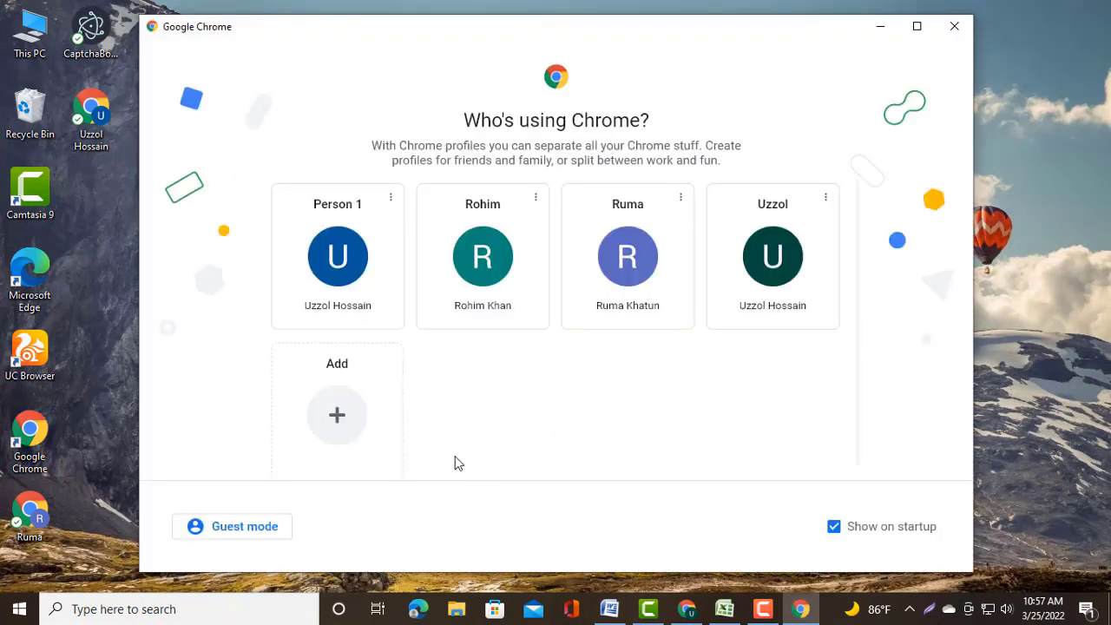
click(350, 275)
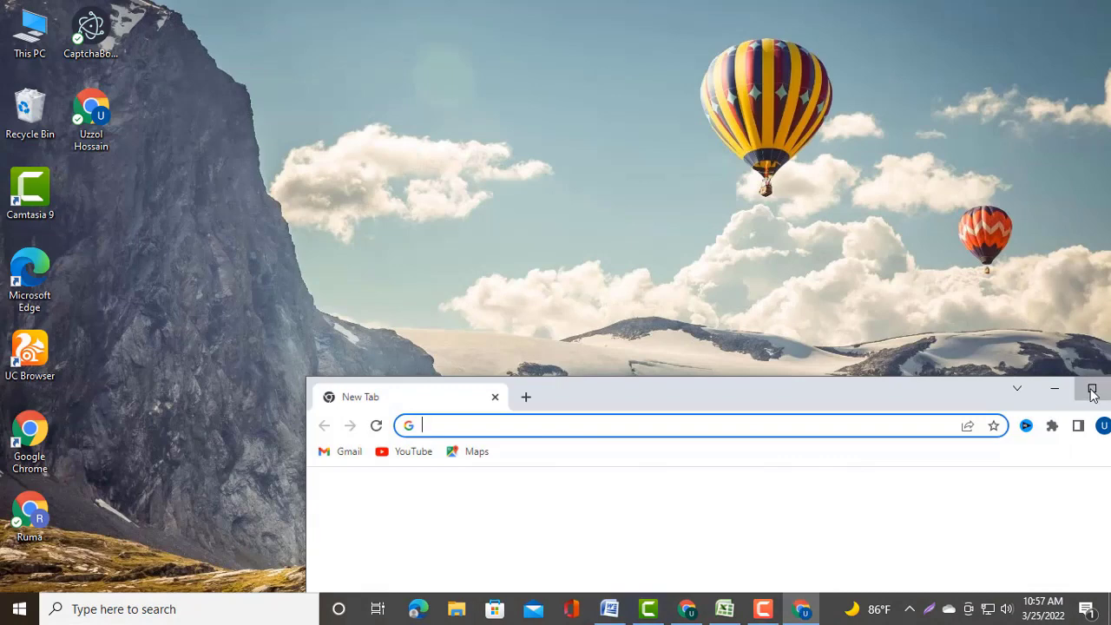
click(1091, 391)
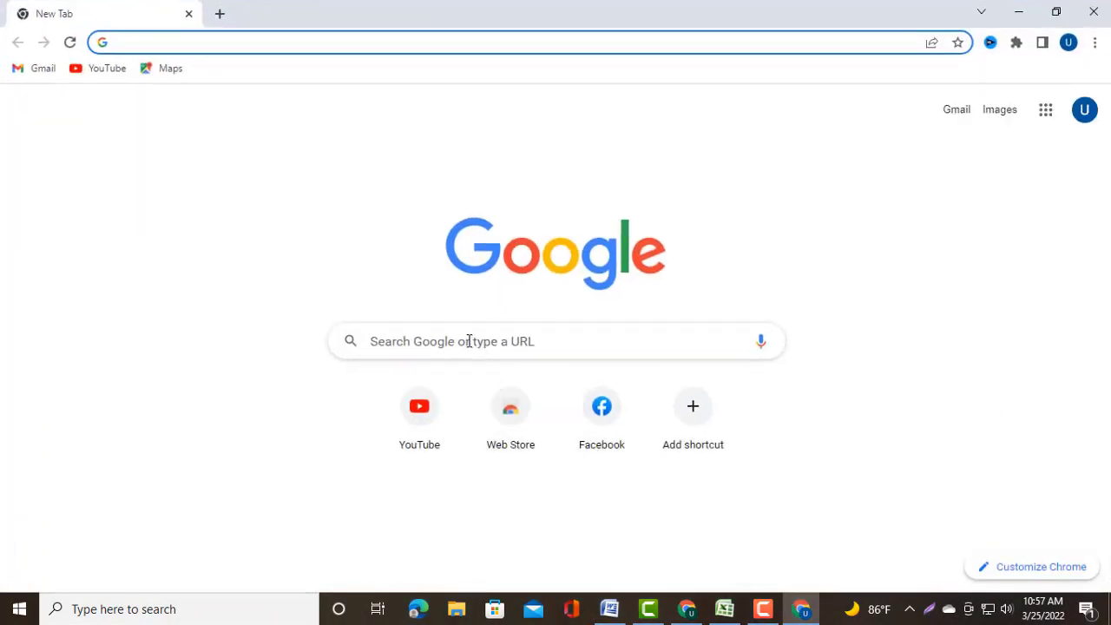
Search Google for "my google drive" and open the Google Drive sign-in result in a new tab, closing the search results tab
click(434, 341)
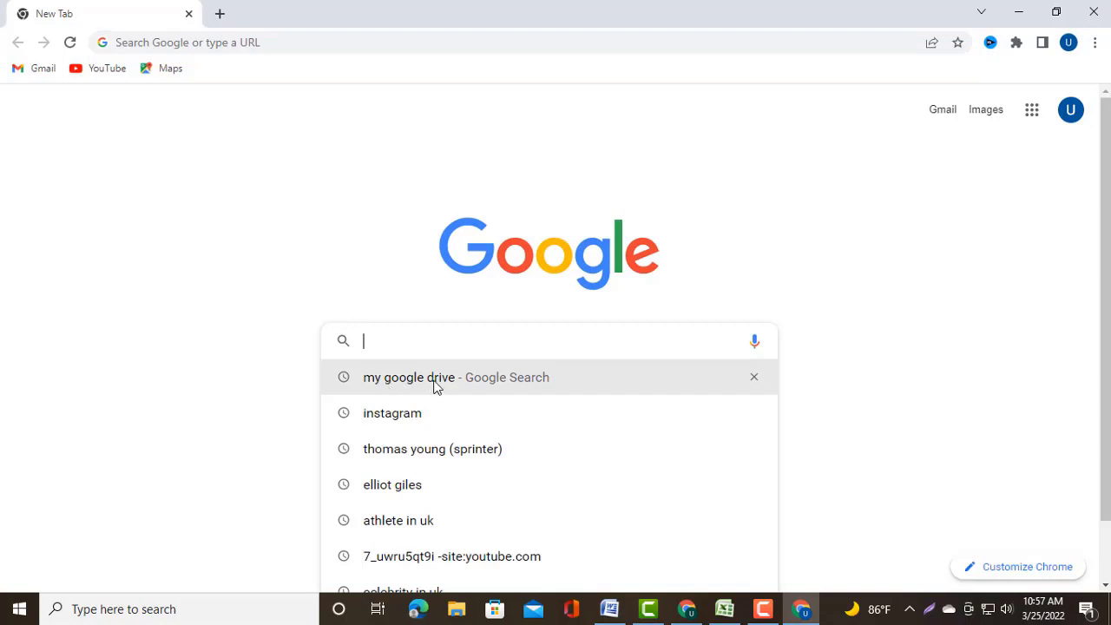
click(443, 378)
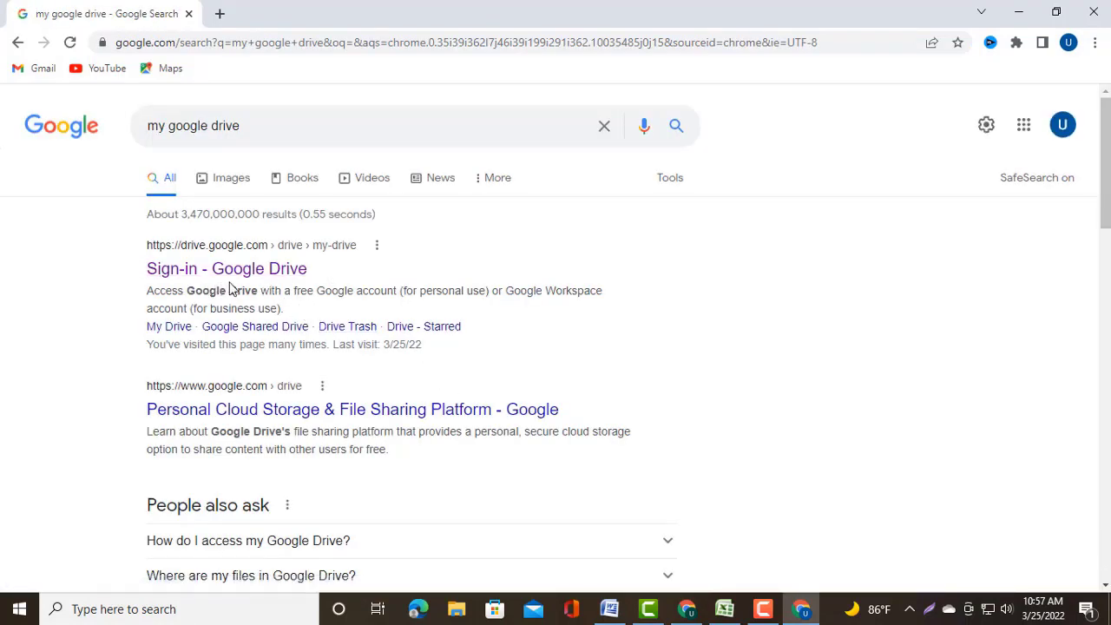
right_click(275, 269)
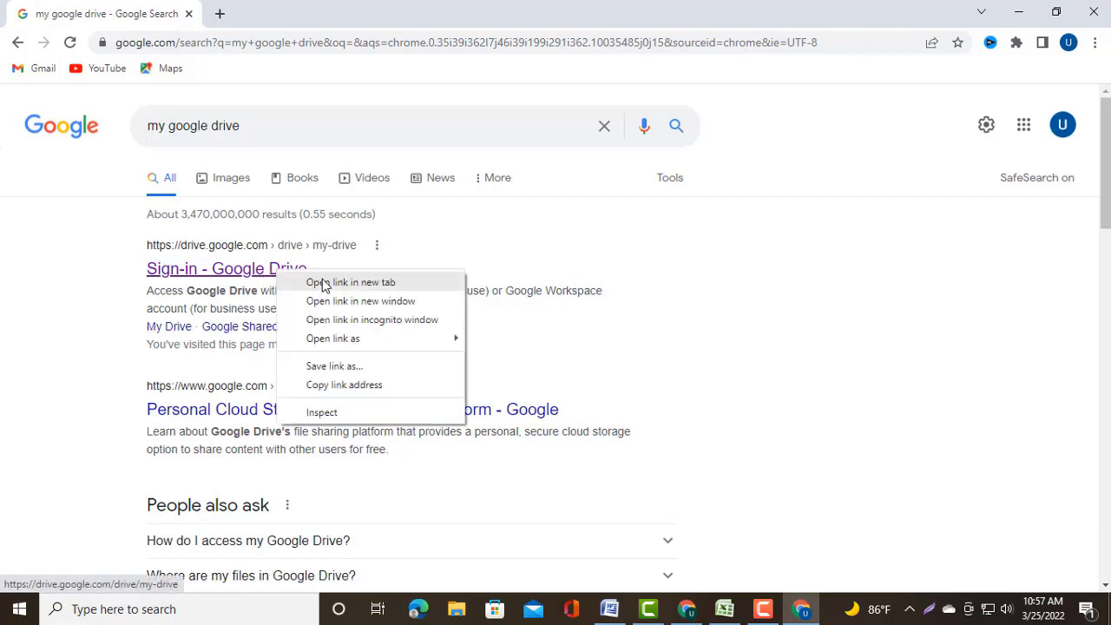
click(323, 283)
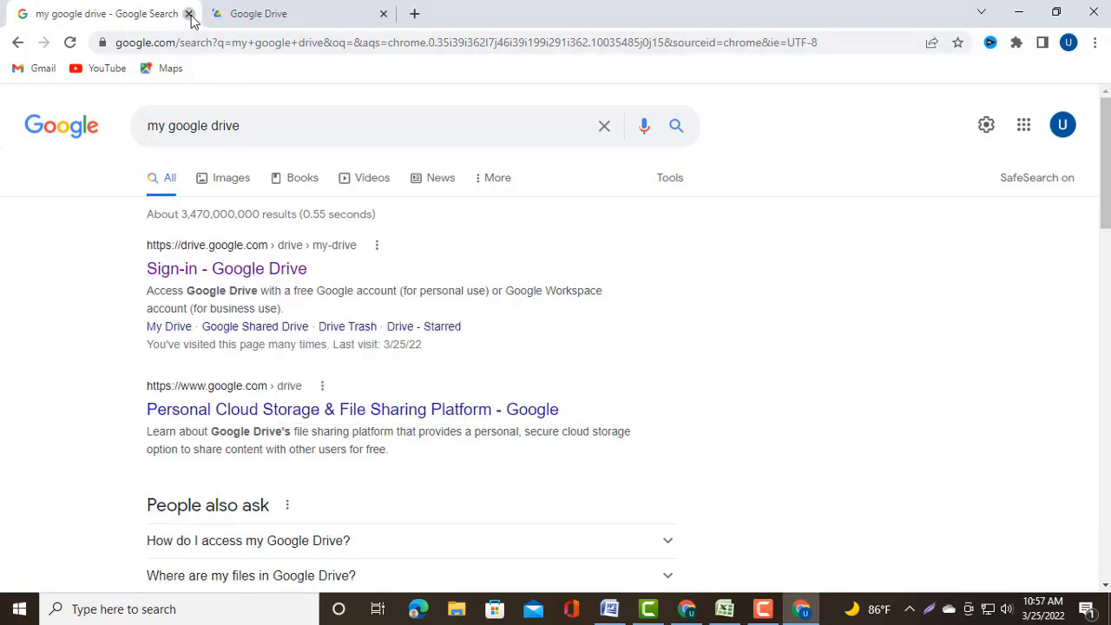
click(188, 14)
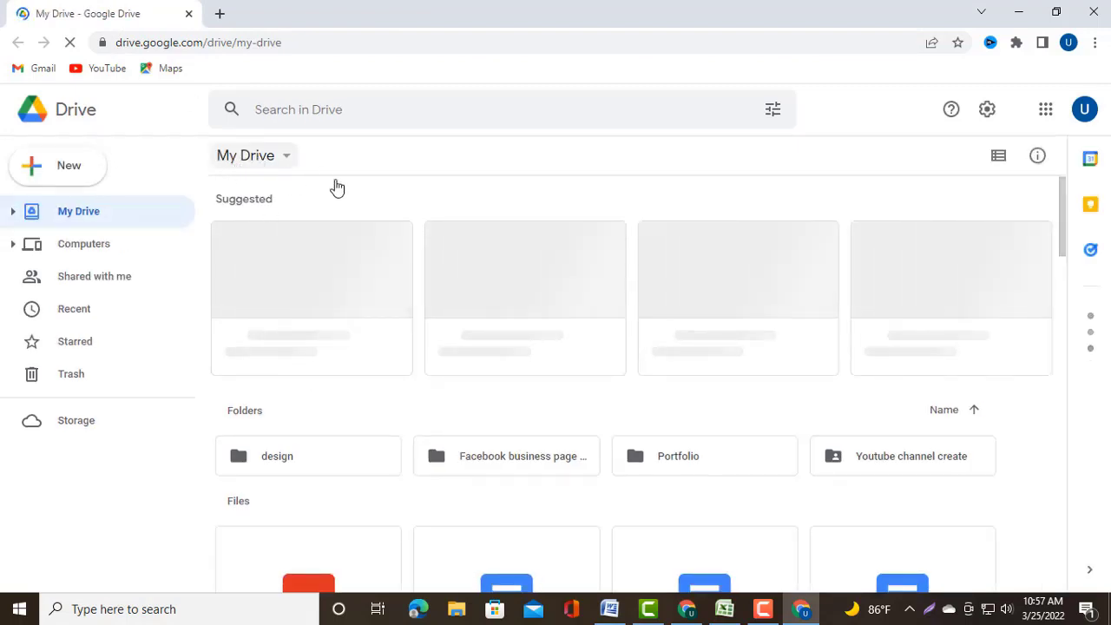
Create a blank Google Sheets spreadsheet in My Drive and close the Drive tab
click(285, 159)
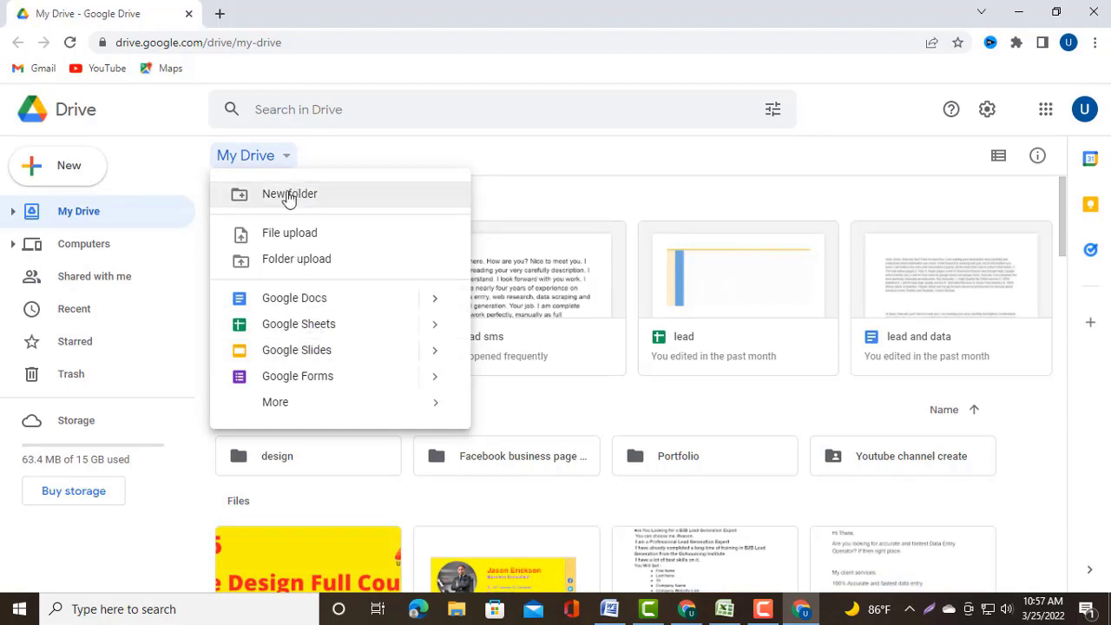
click(302, 328)
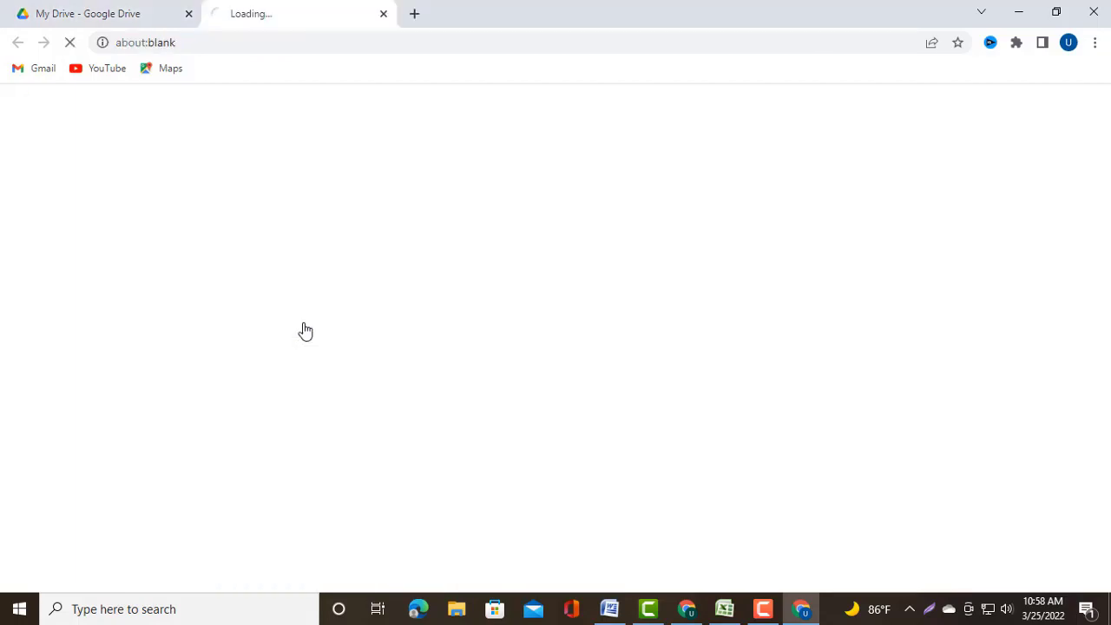
click(187, 14)
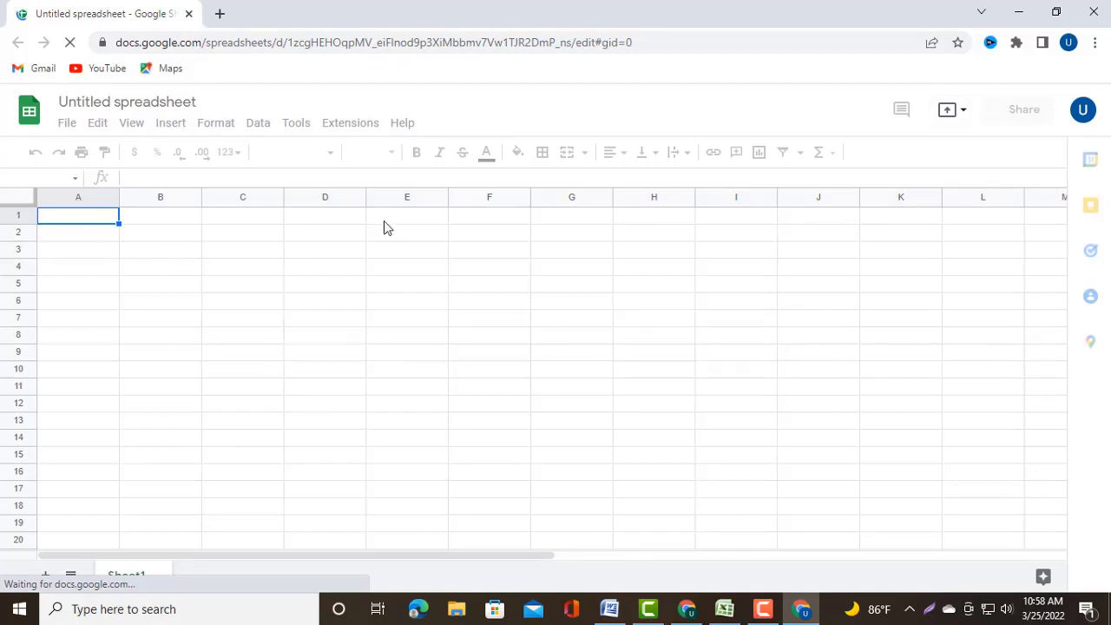
Enter the column headers "First Name" in cell A1 and "Last Name" in cell B1
click(163, 223)
click(87, 223)
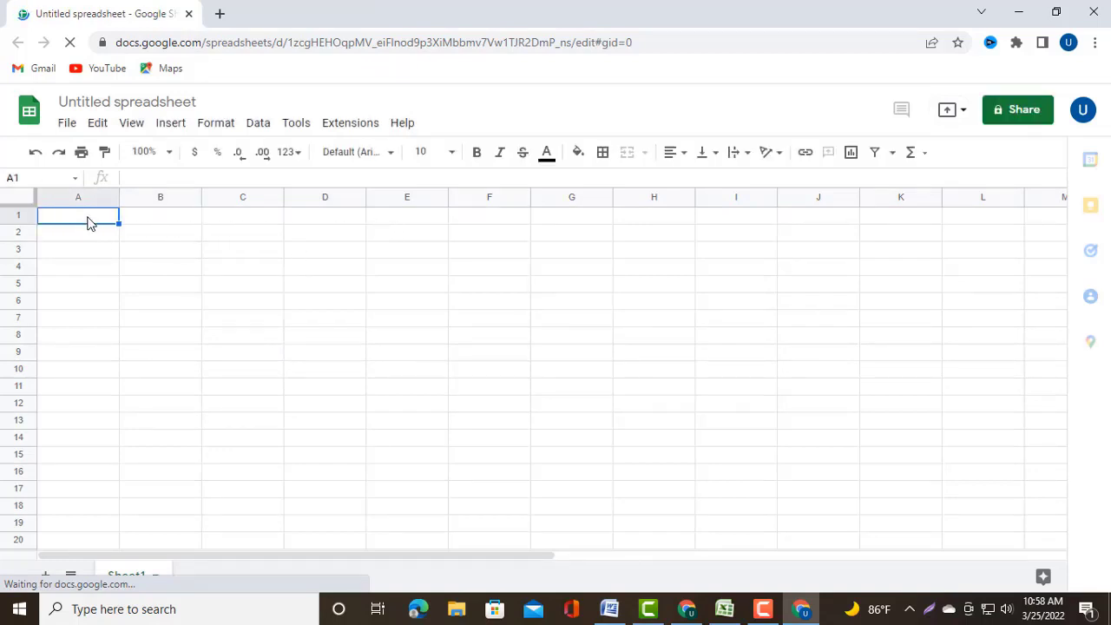
double_click(88, 219)
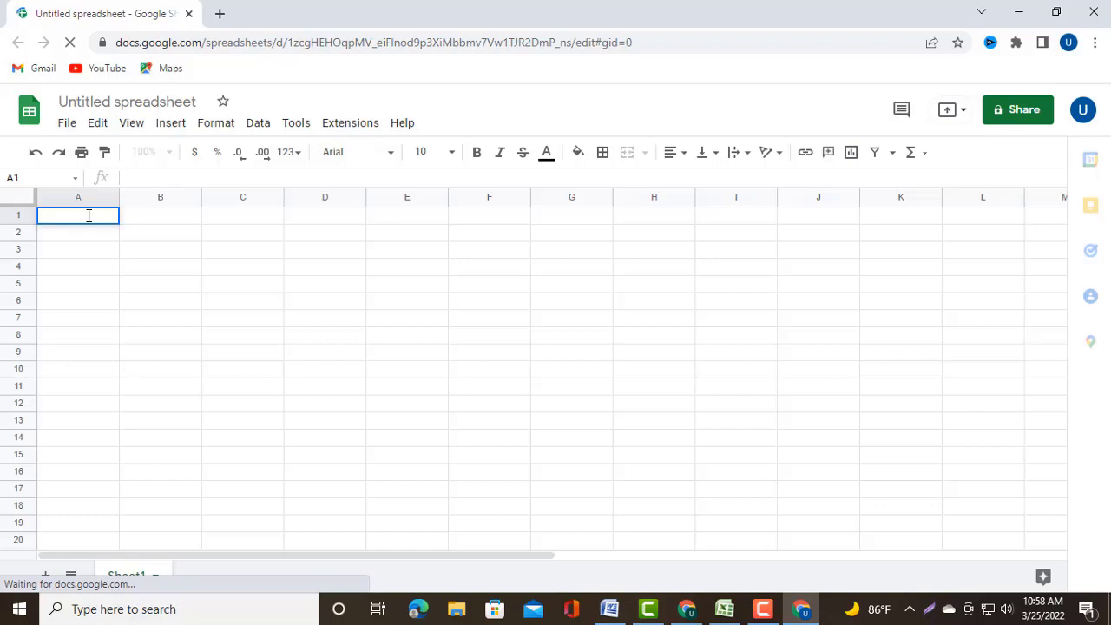
text(F)
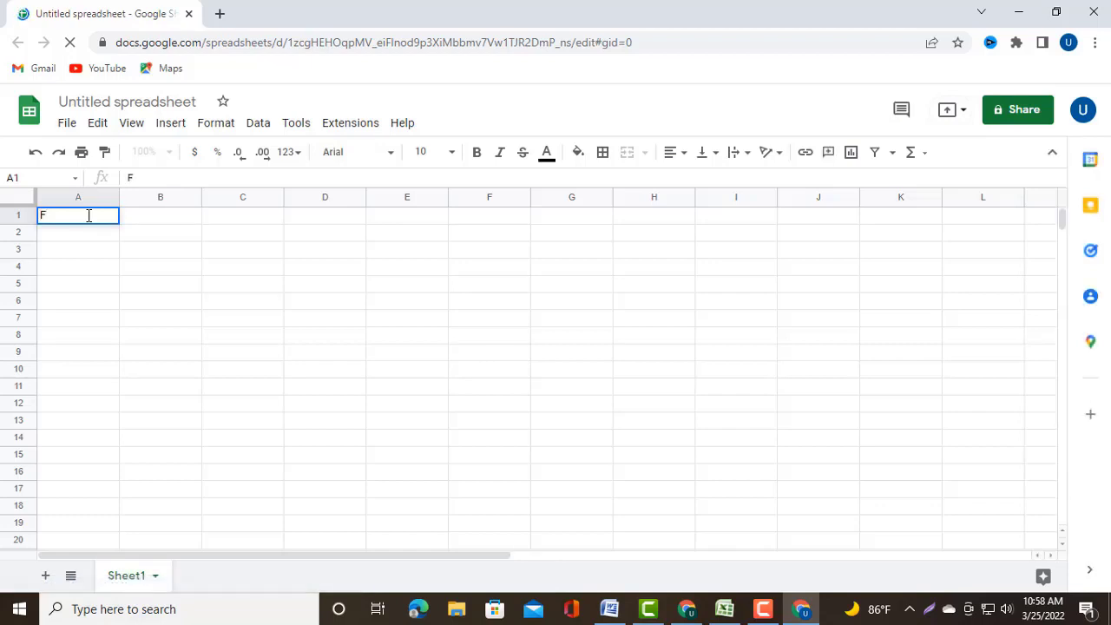
text(irst Namee)
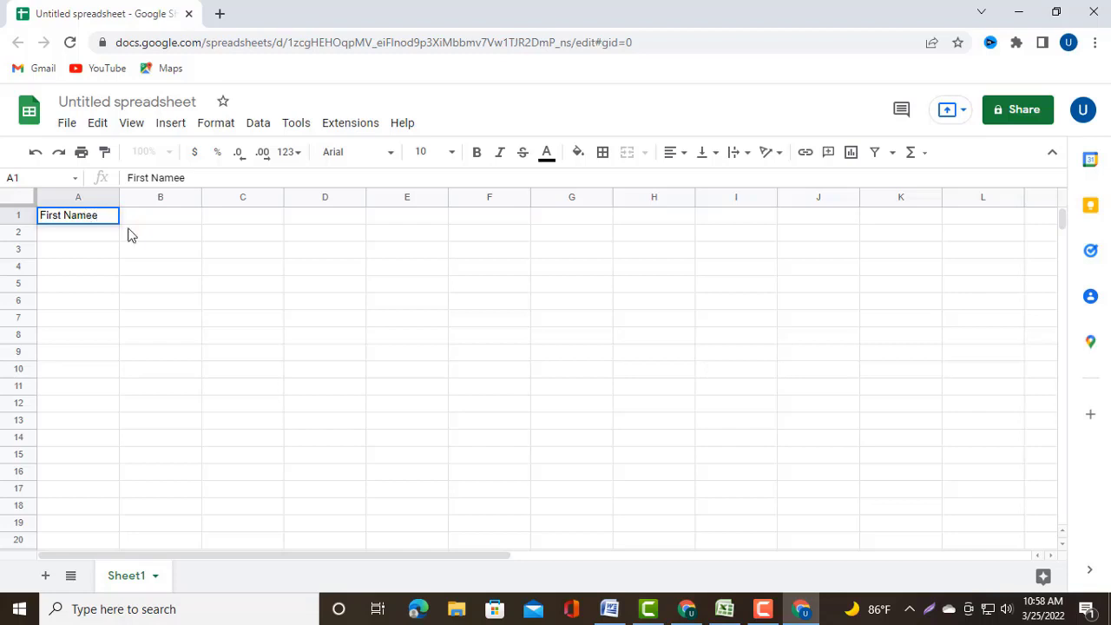
key(BackSpace)
double_click(159, 218)
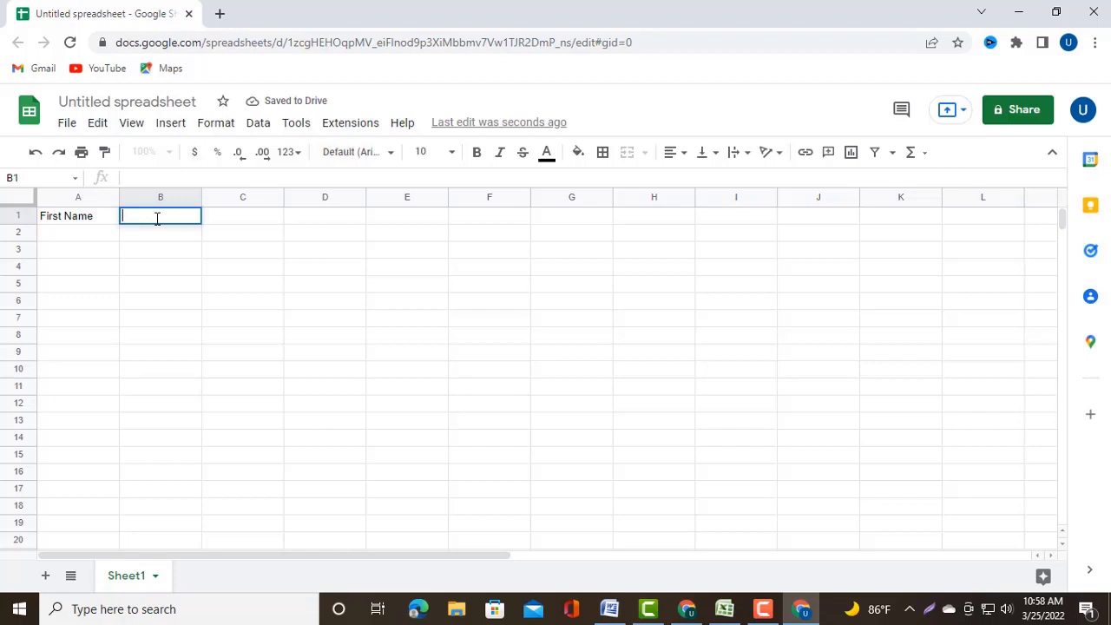
text(Ll)
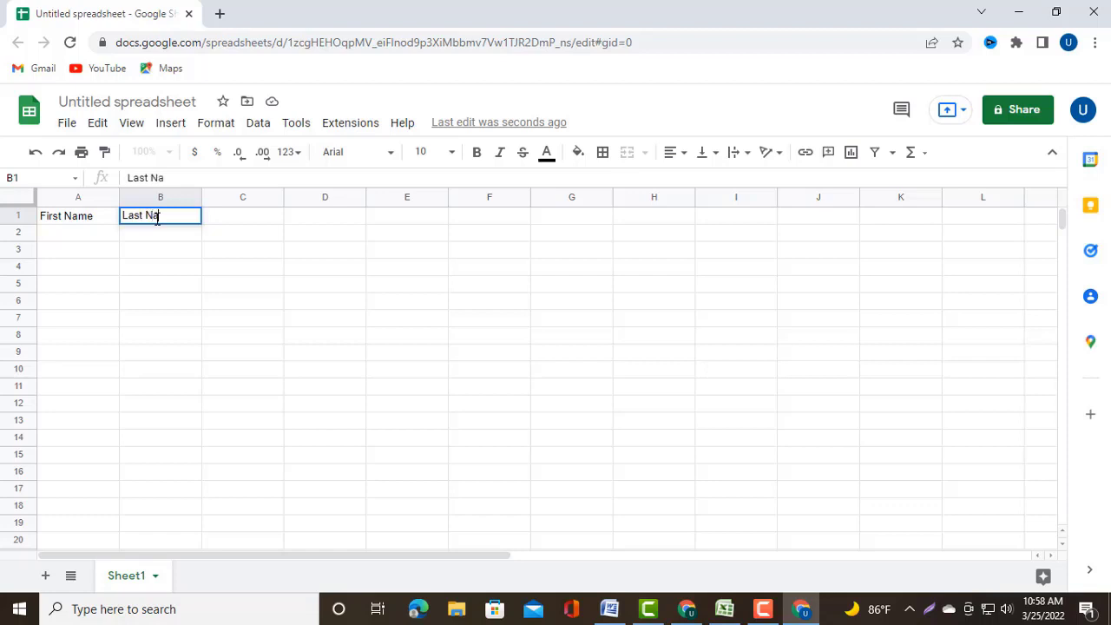
text(me)
Enter the column headers "IG Link" in cell C1 and "Email" in cell D1
click(242, 216)
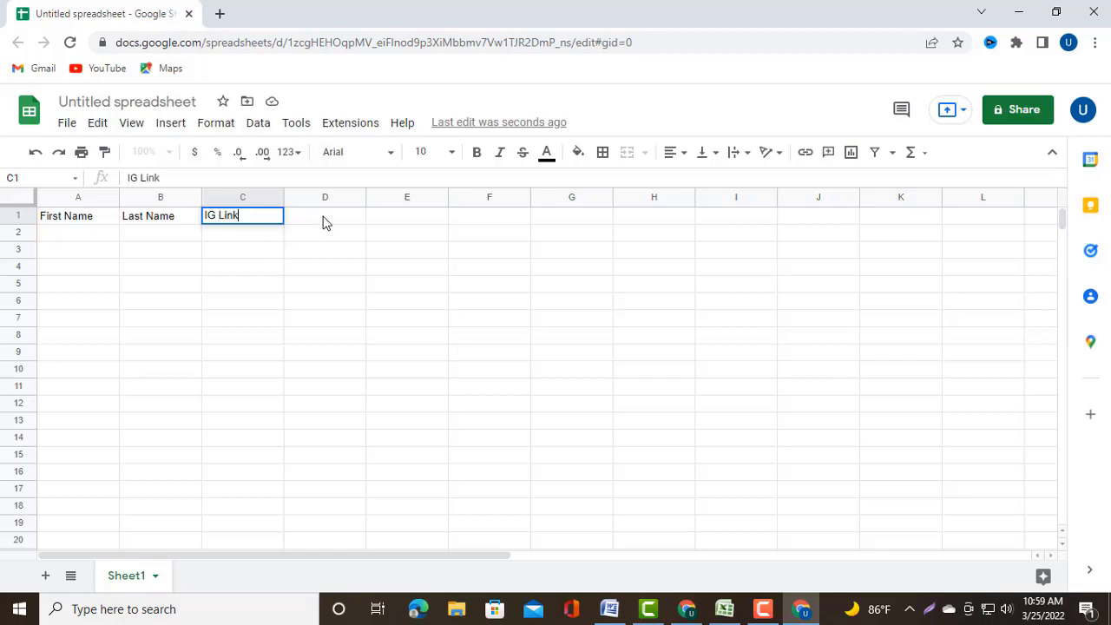
click(325, 220)
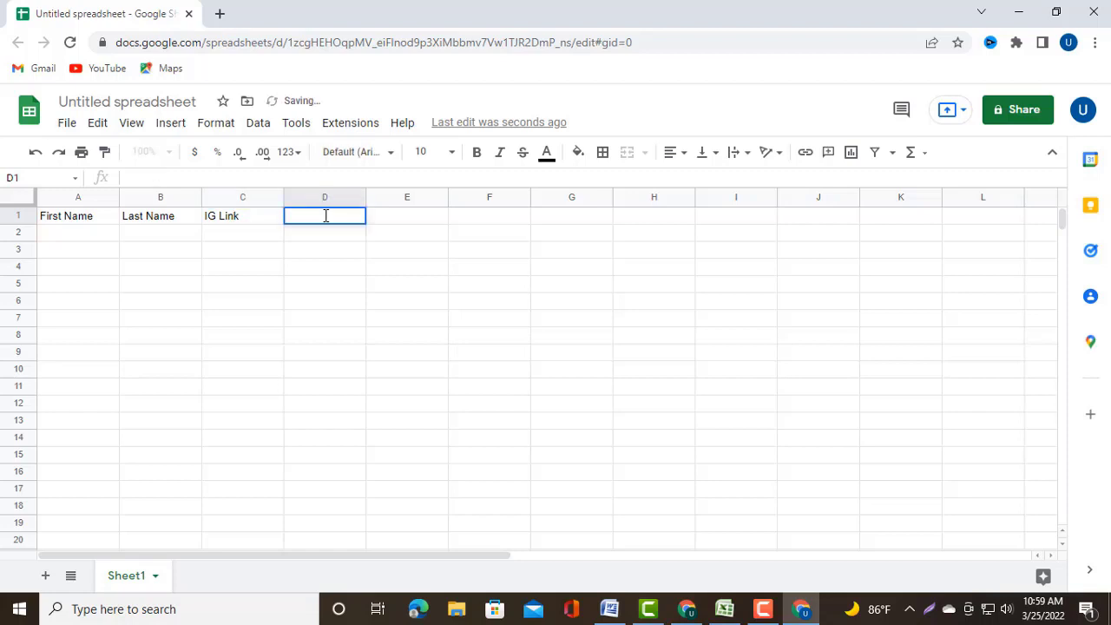
text(Emaail)
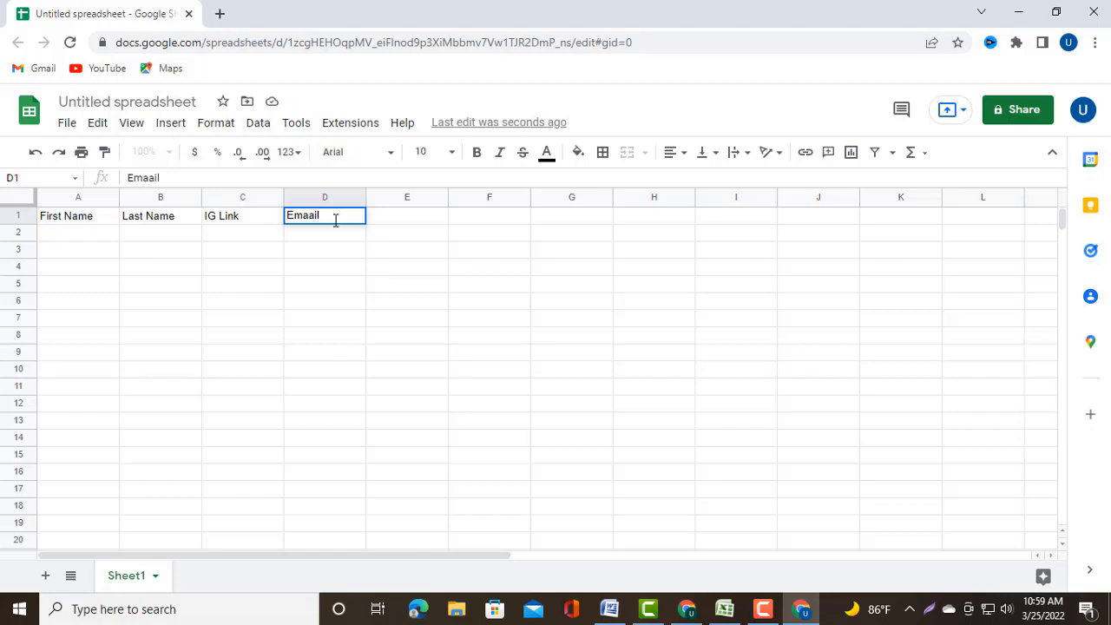
key(BackSpace)
Widen columns A through D, making the IG Link column the widest and the Email column the second widest
drag(118, 199, 156, 197)
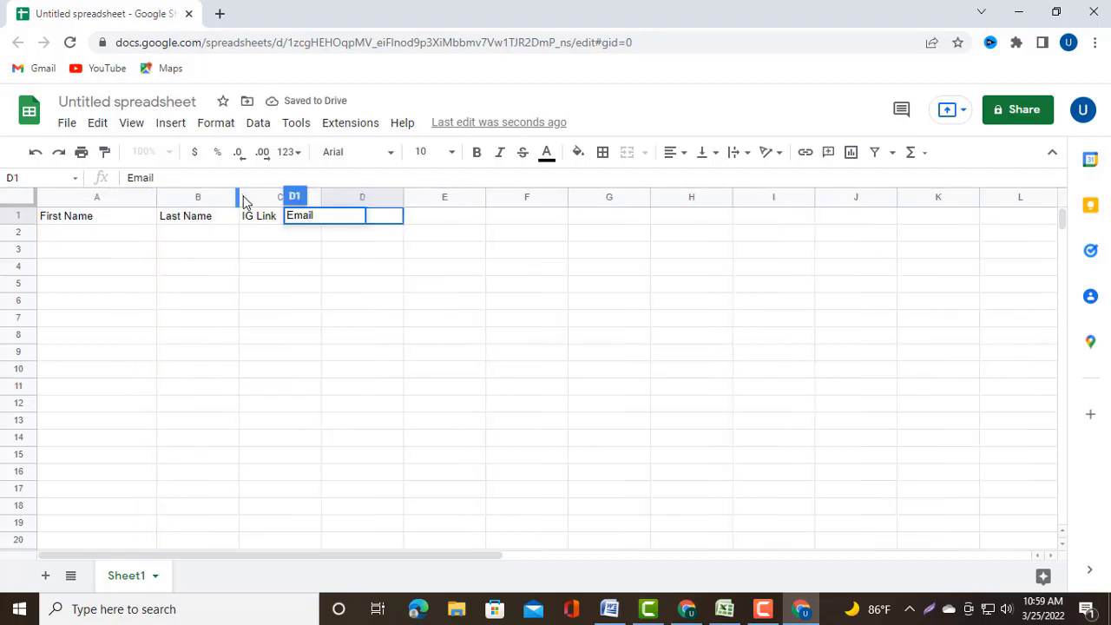
drag(240, 199, 277, 201)
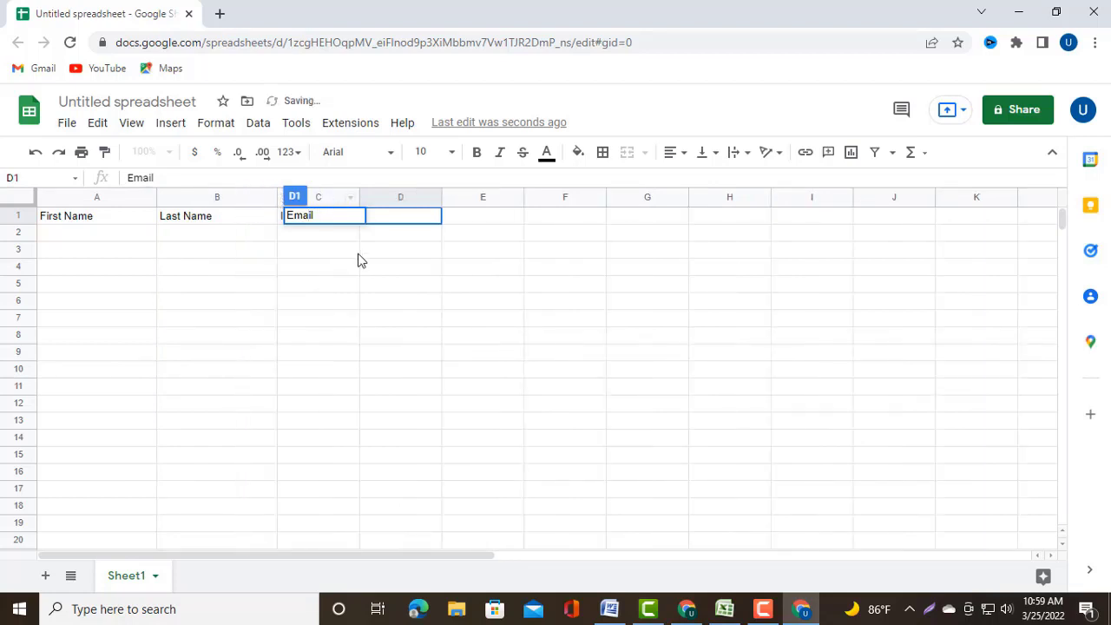
click(326, 247)
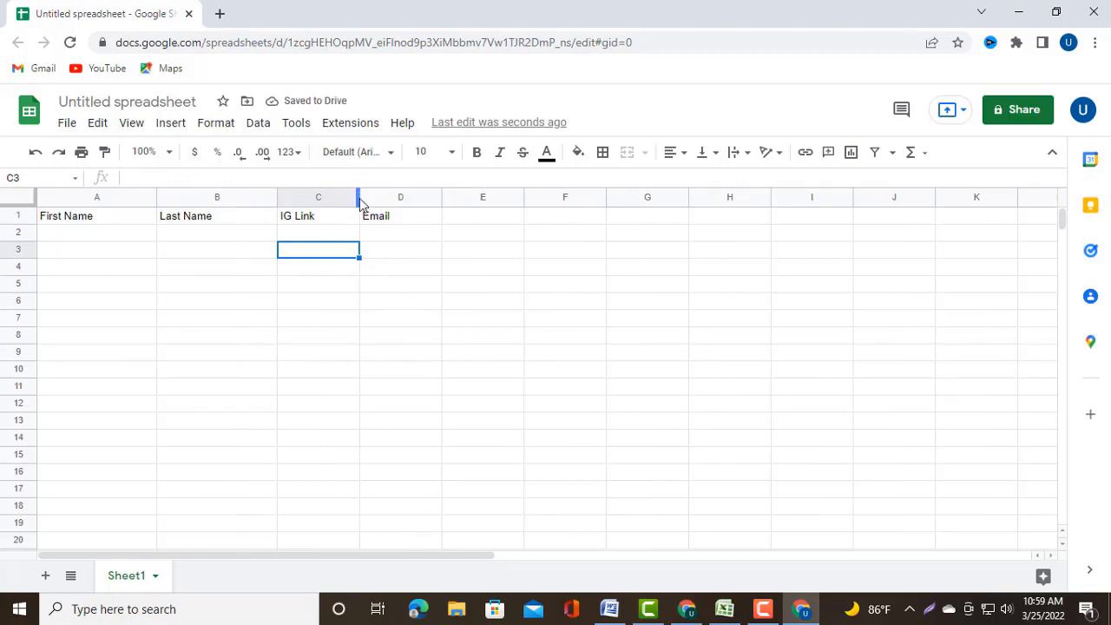
drag(360, 202, 476, 230)
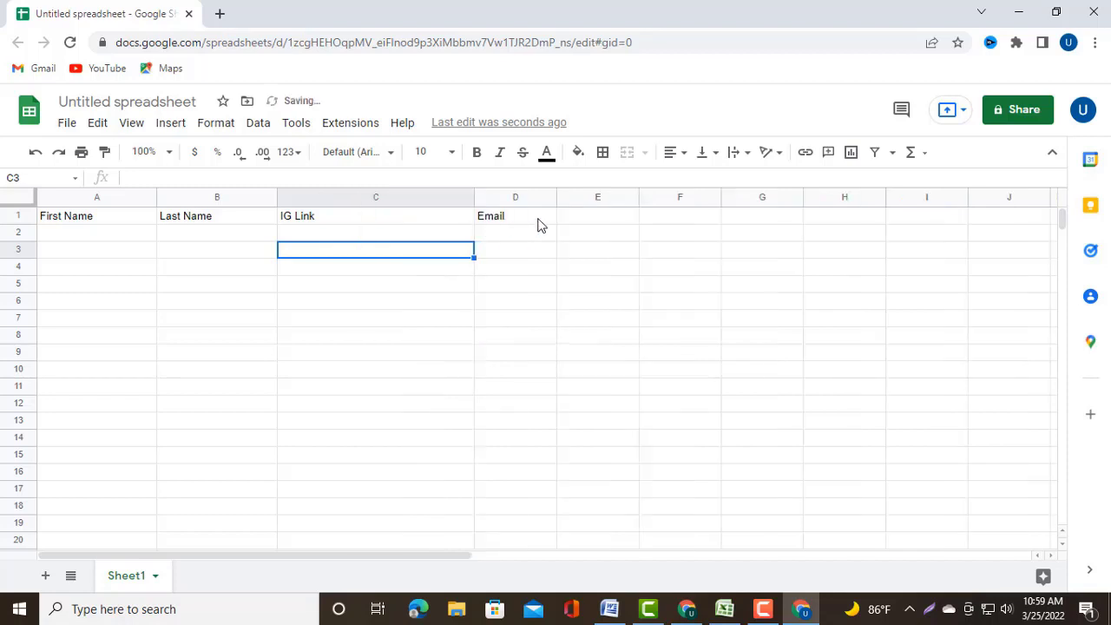
drag(555, 198, 648, 221)
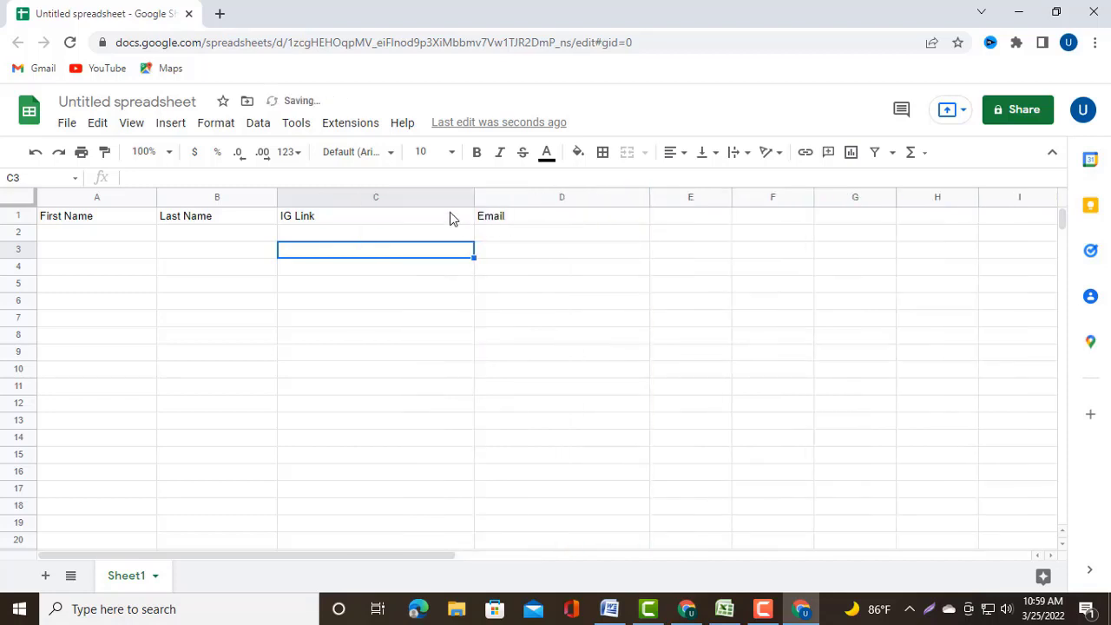
drag(474, 202, 540, 213)
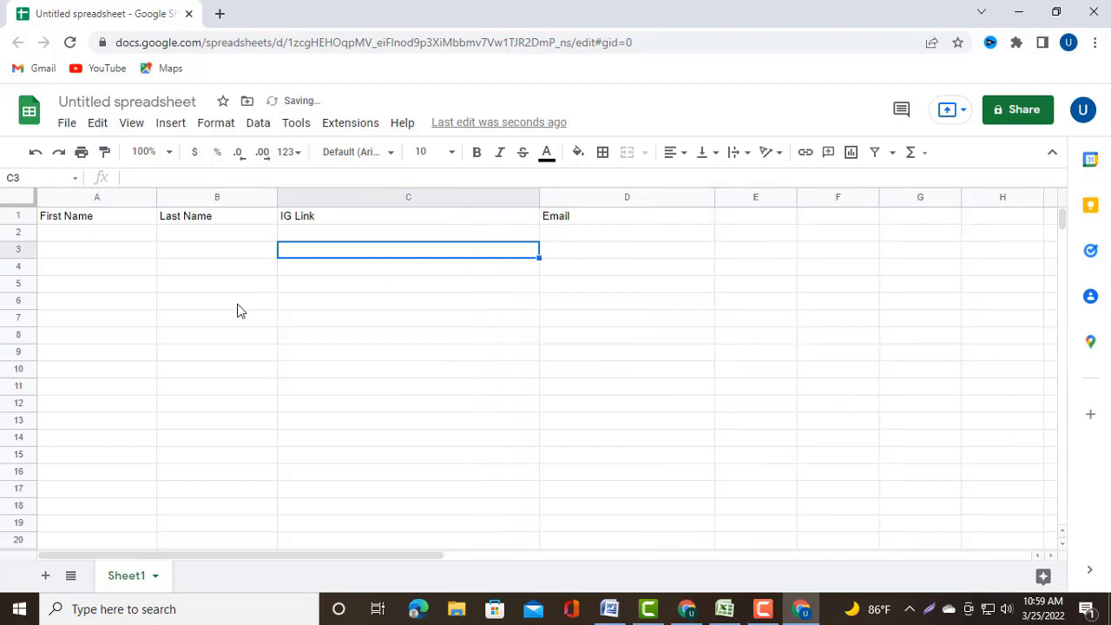
click(229, 253)
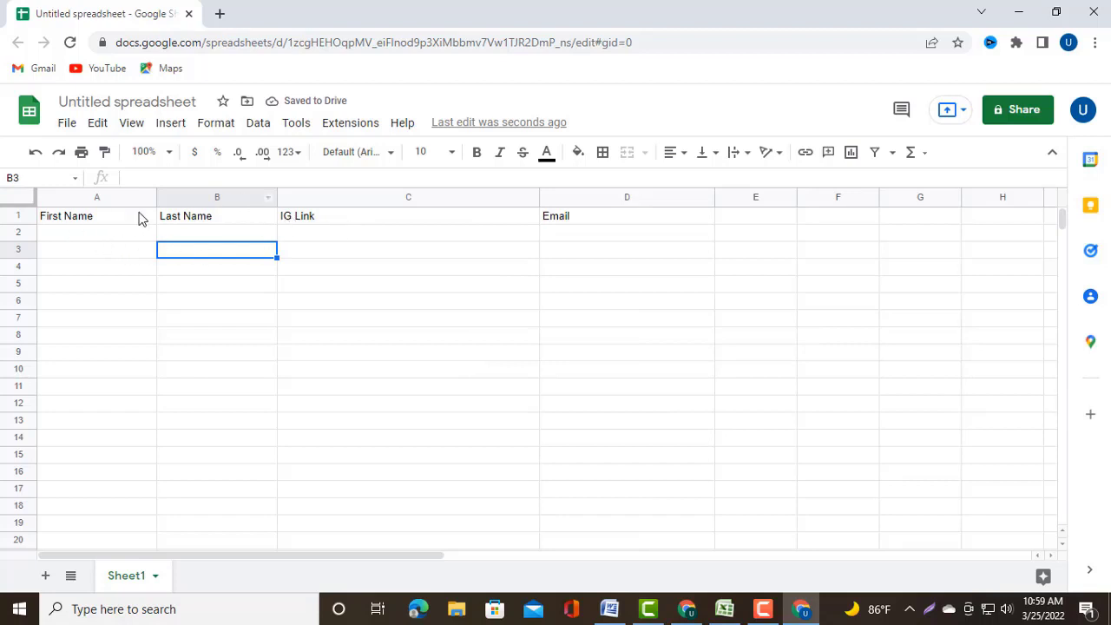
Center the header text in row 1 horizontally
click(19, 216)
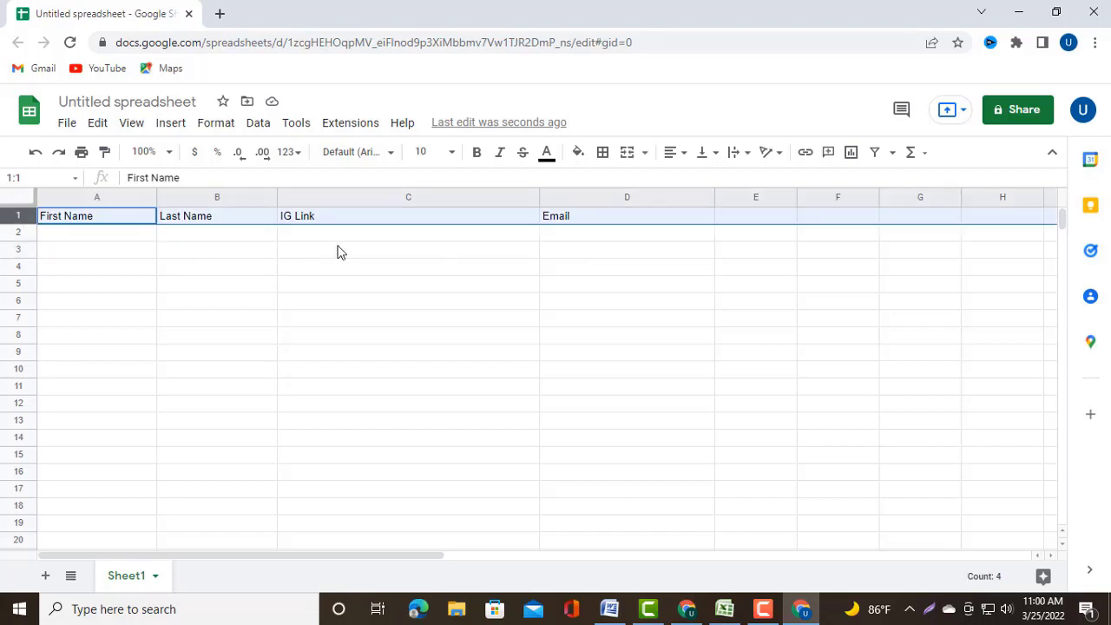
click(682, 158)
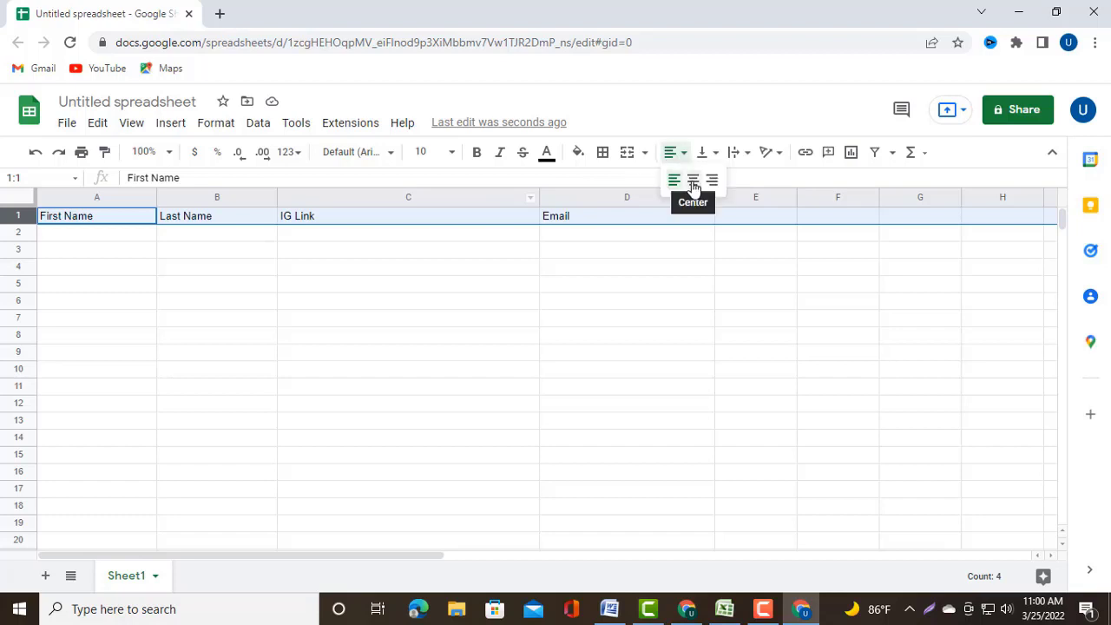
click(692, 182)
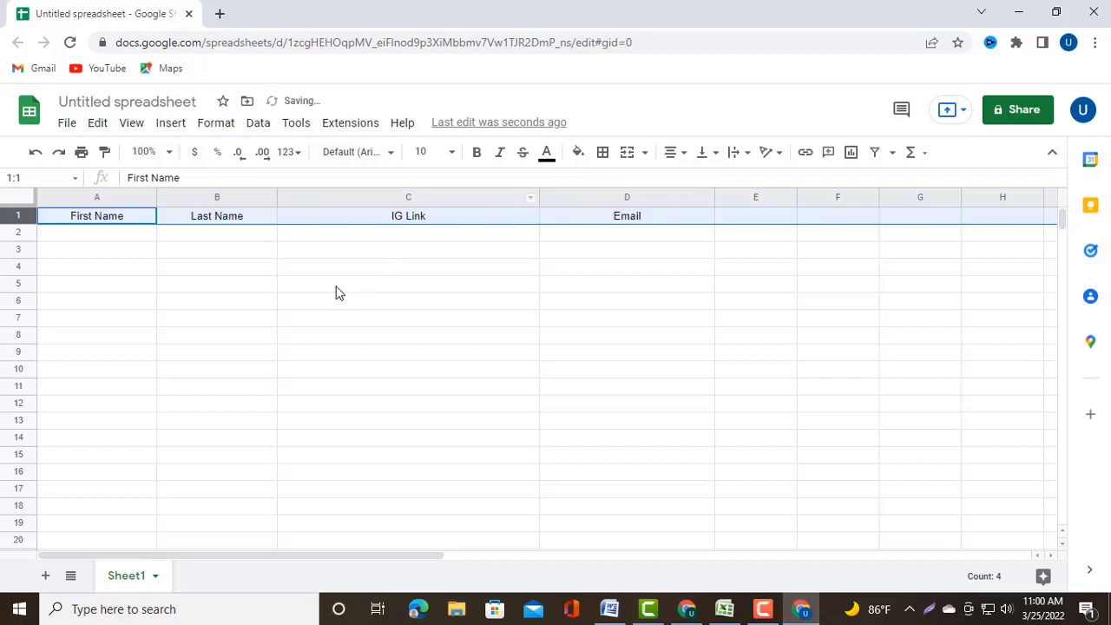
click(195, 251)
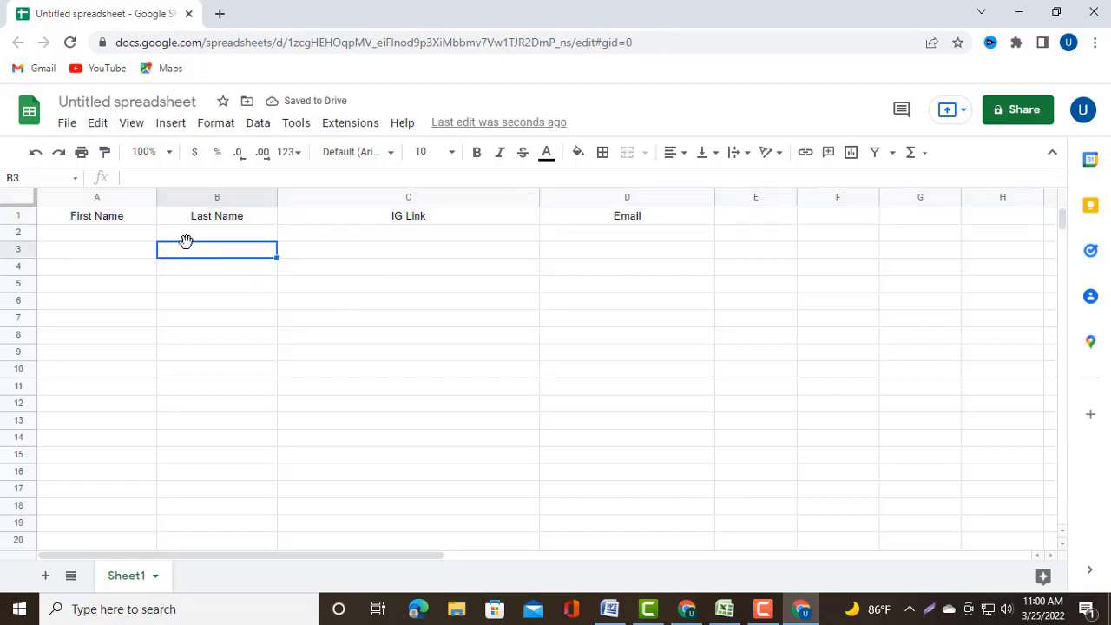
Freeze the sheet's rows up to row 1 so the header row stays in place
click(19, 215)
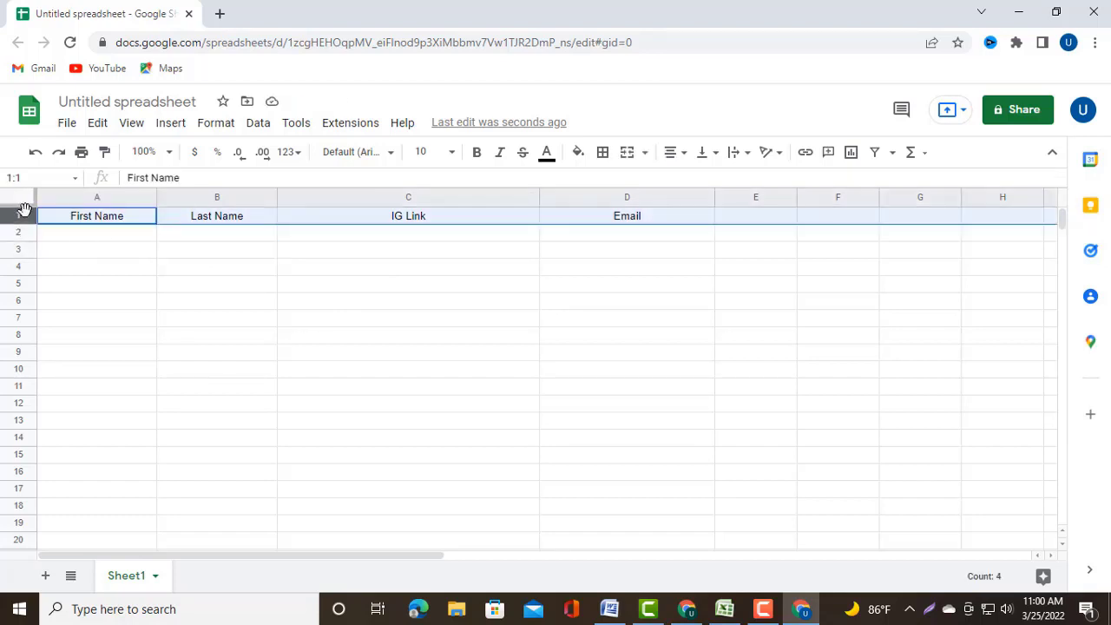
click(132, 126)
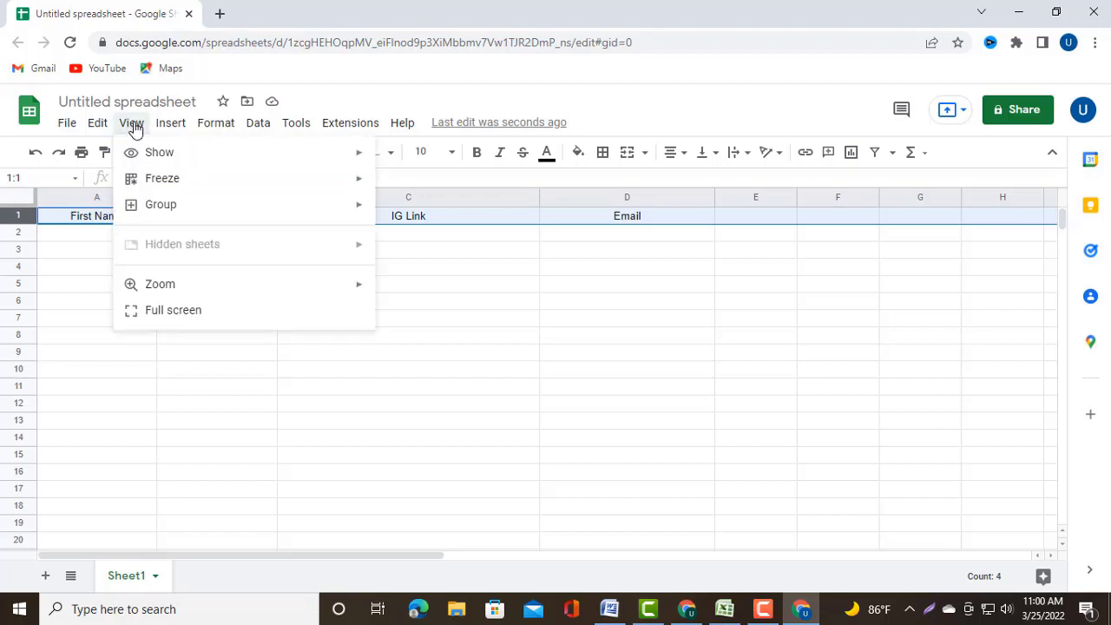
click(170, 122)
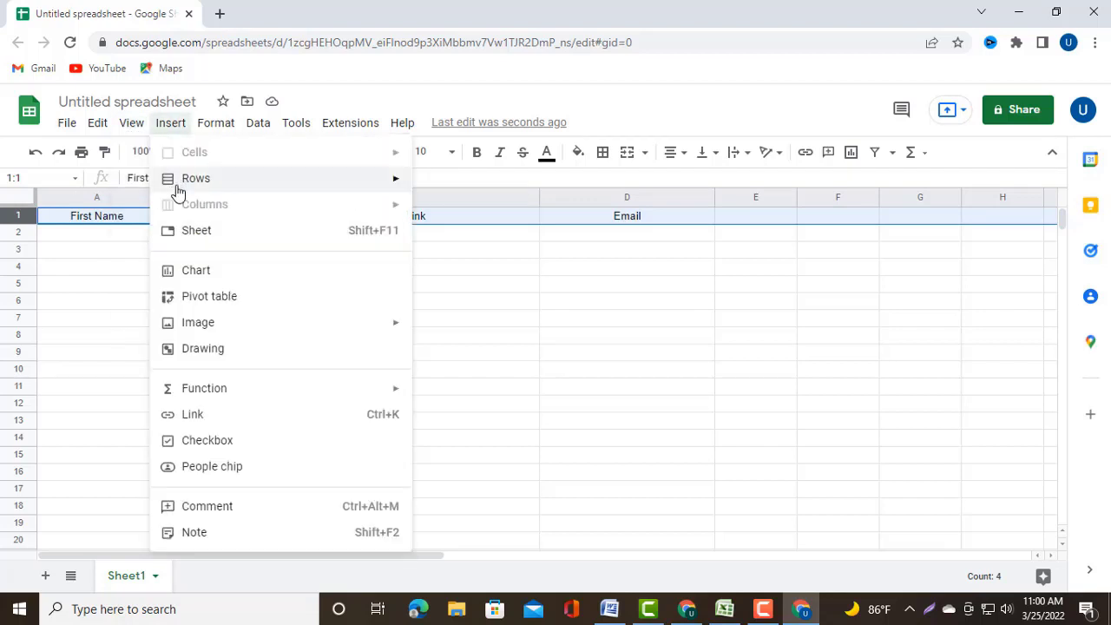
click(135, 124)
click(134, 124)
mouse_move(164, 184)
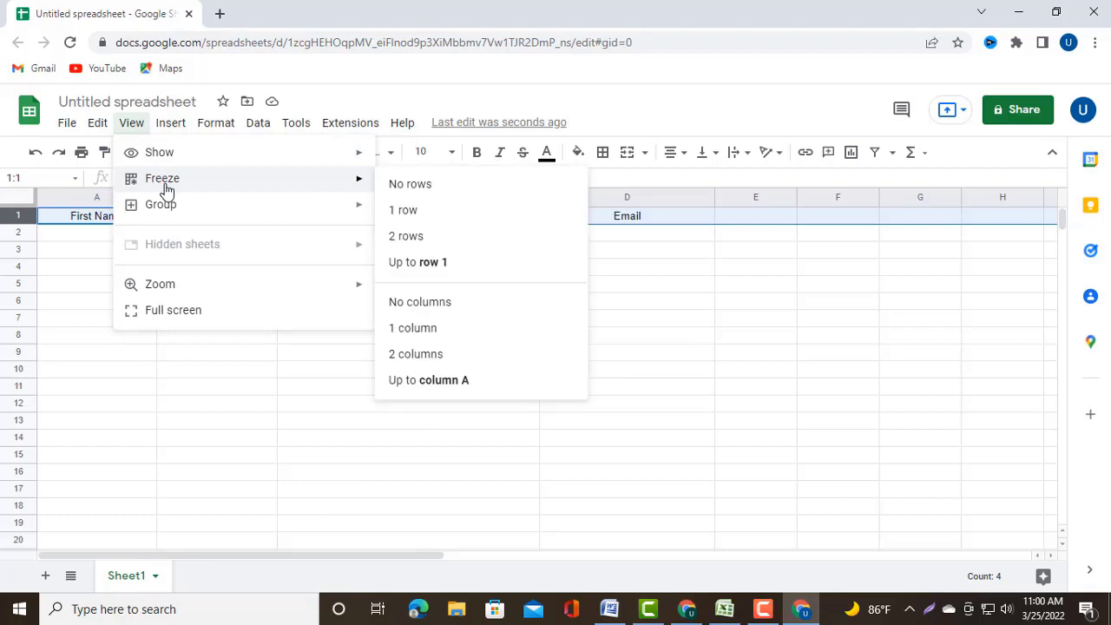
click(437, 269)
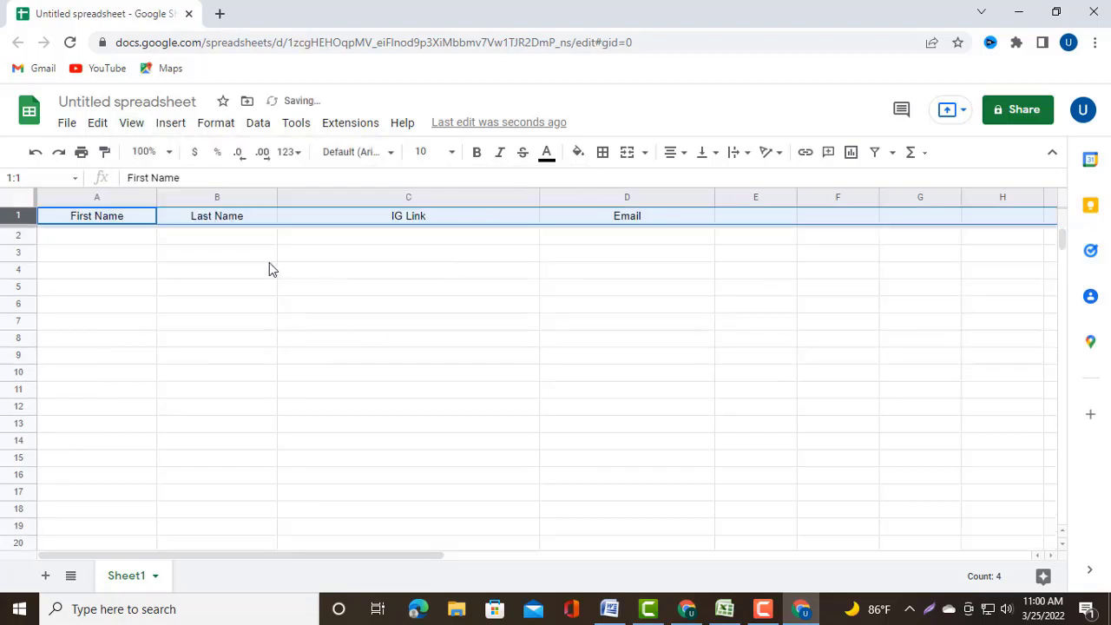
click(239, 253)
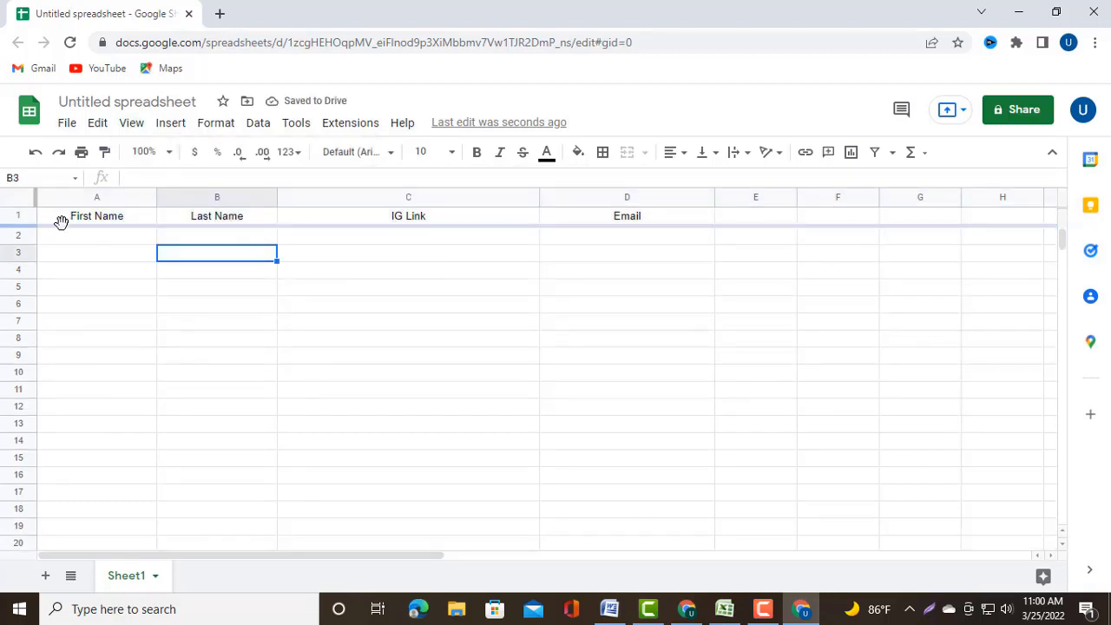
Fill the whole header row 1 with a light red background color
click(18, 217)
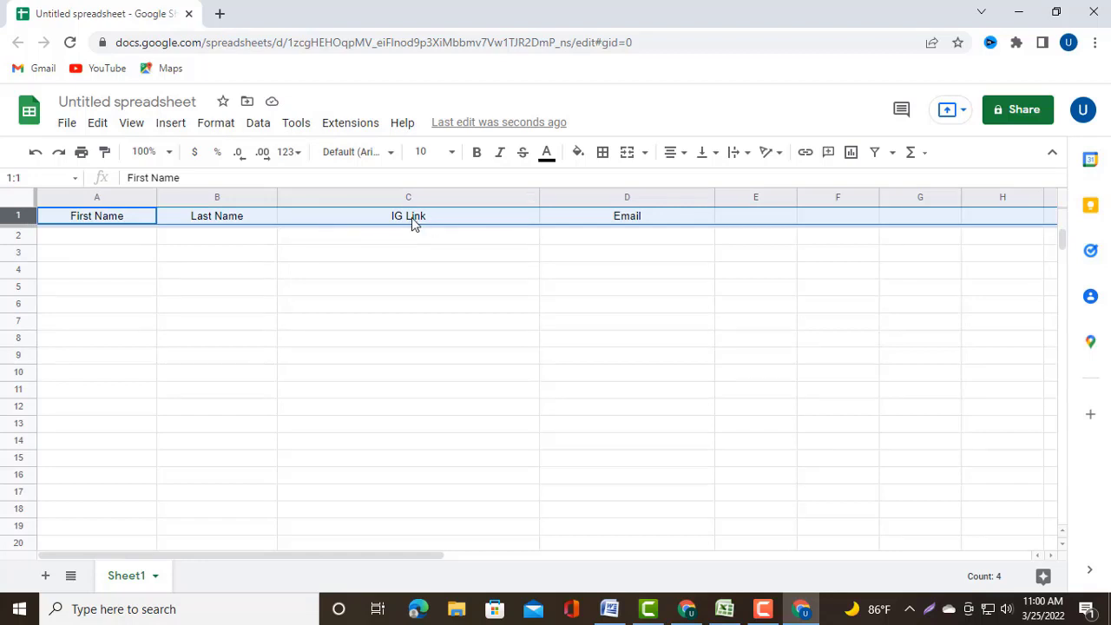
click(579, 152)
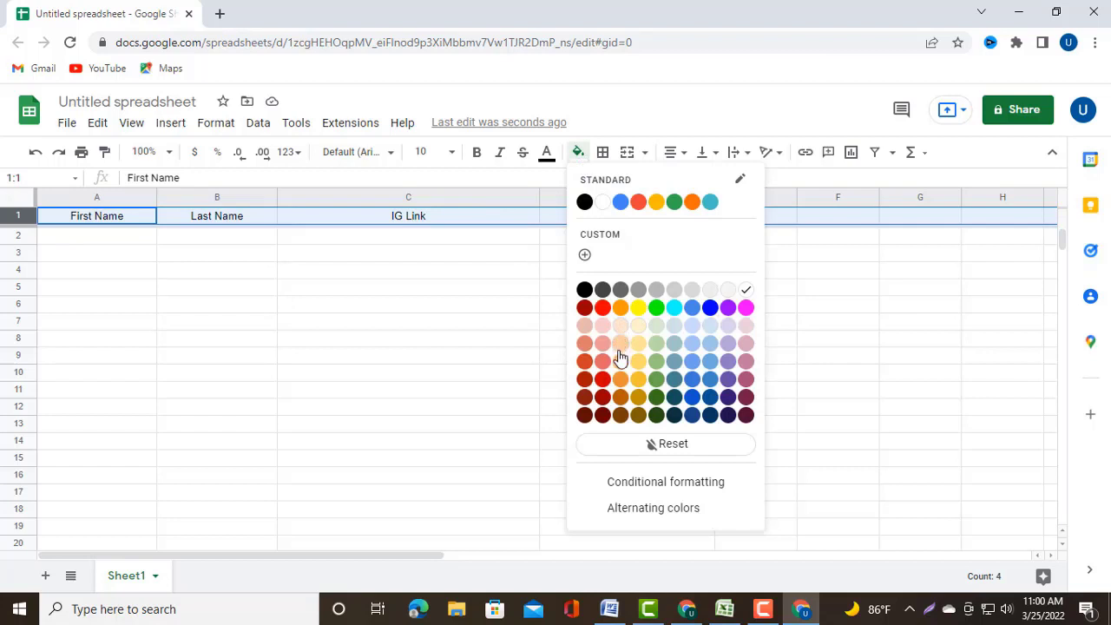
click(602, 328)
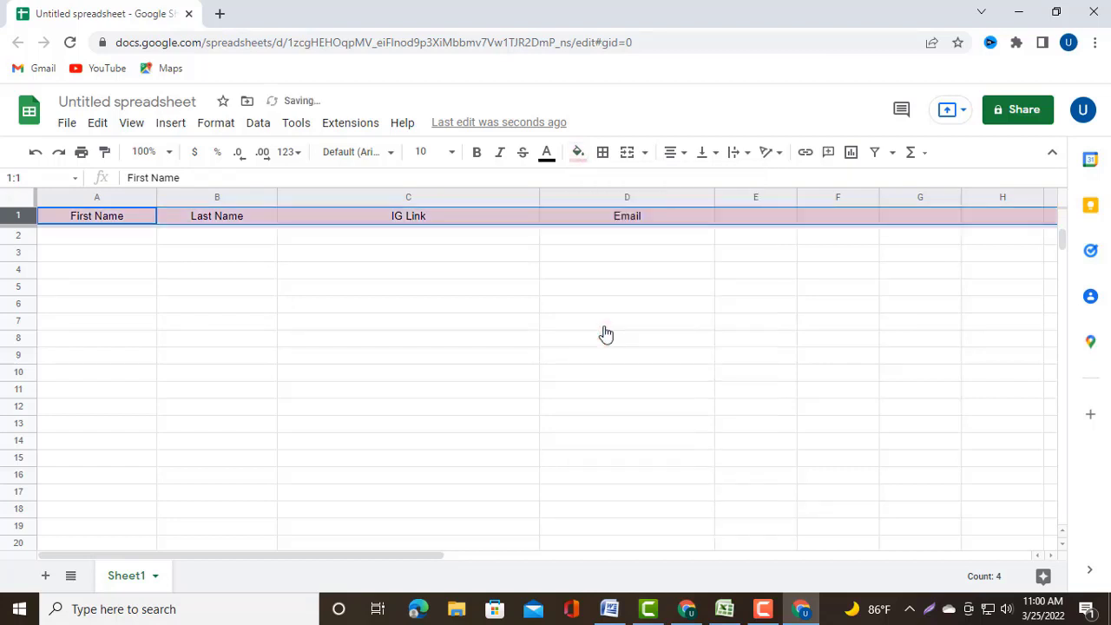
click(207, 254)
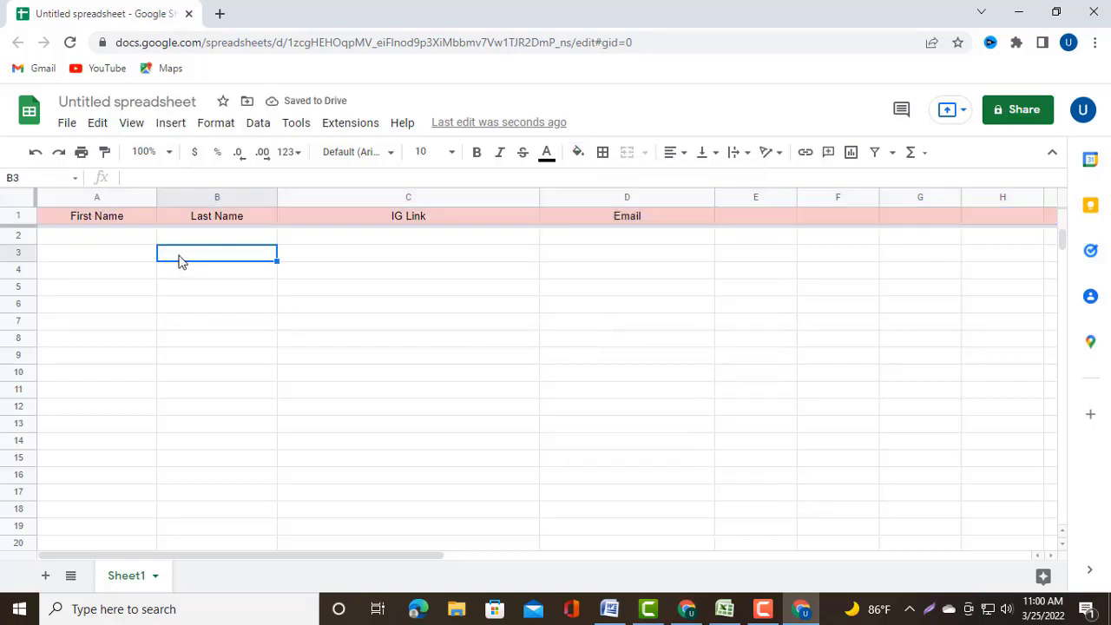
Set the font size of header row 1 to 11
click(28, 216)
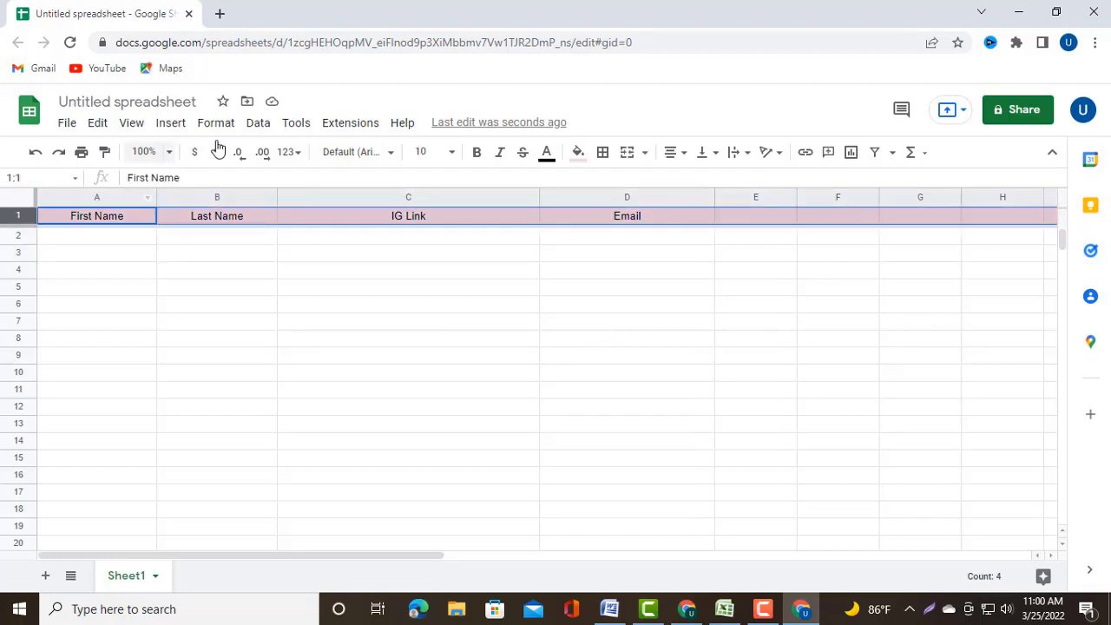
click(452, 153)
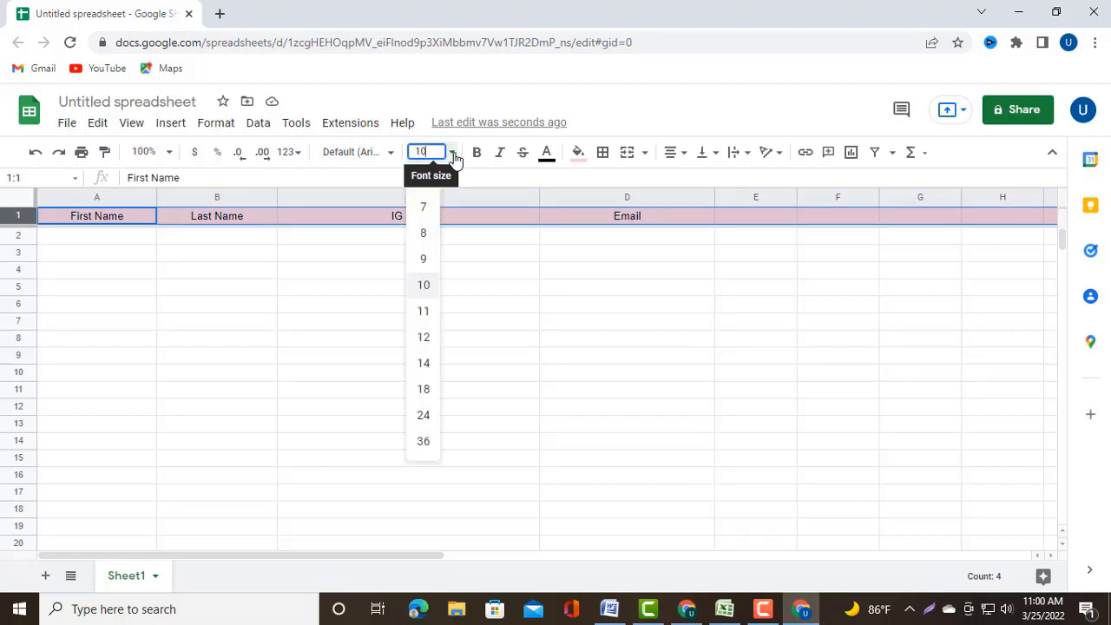
click(423, 312)
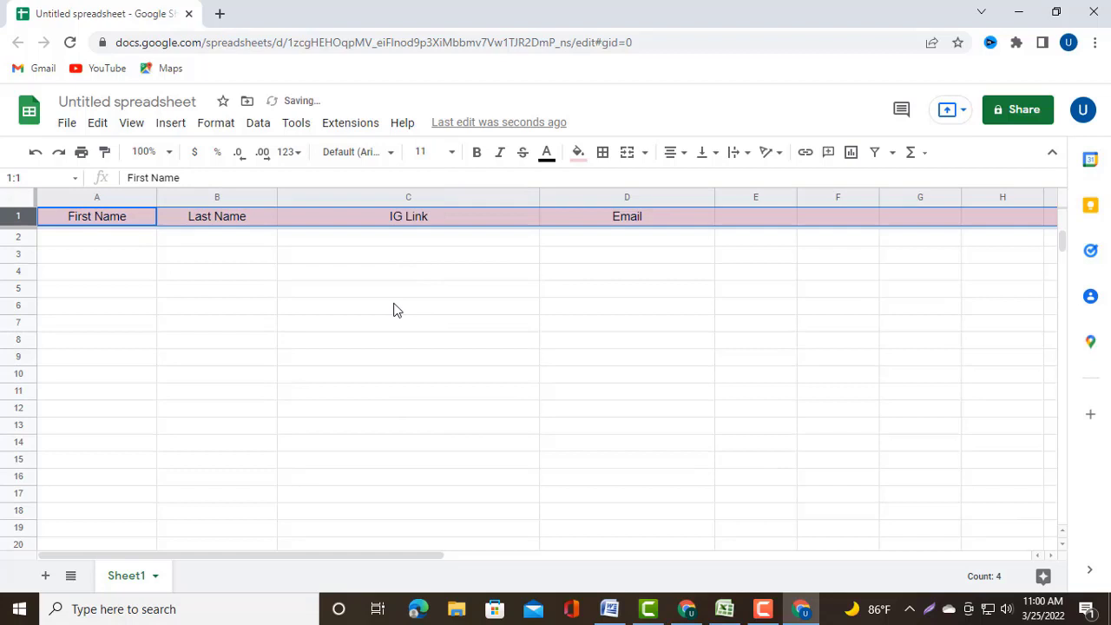
click(240, 246)
double_click(104, 246)
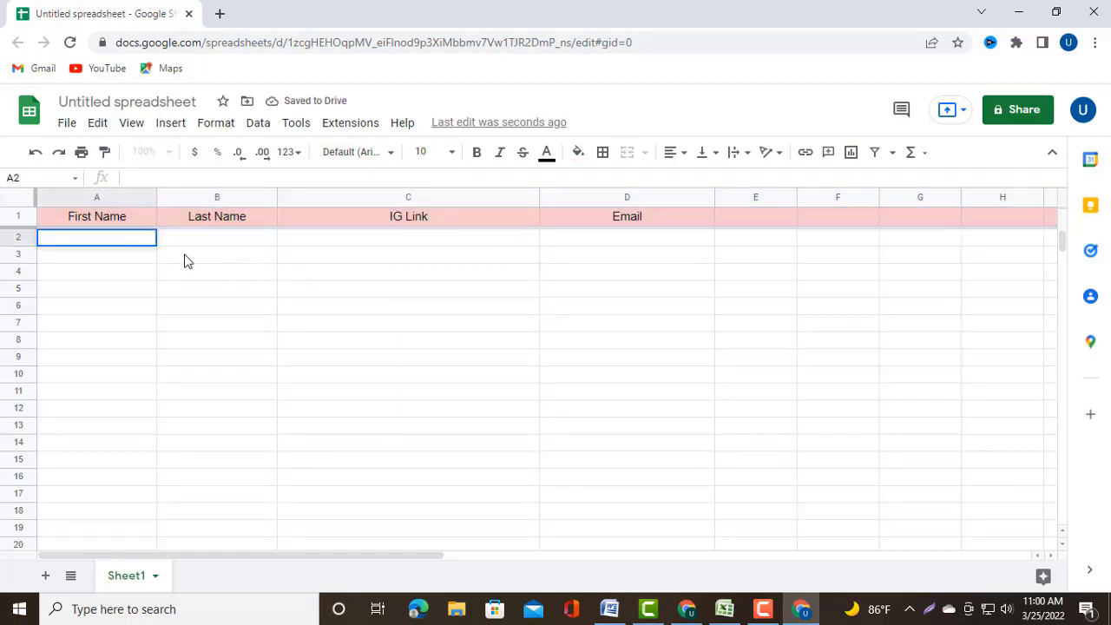
click(218, 246)
click(118, 244)
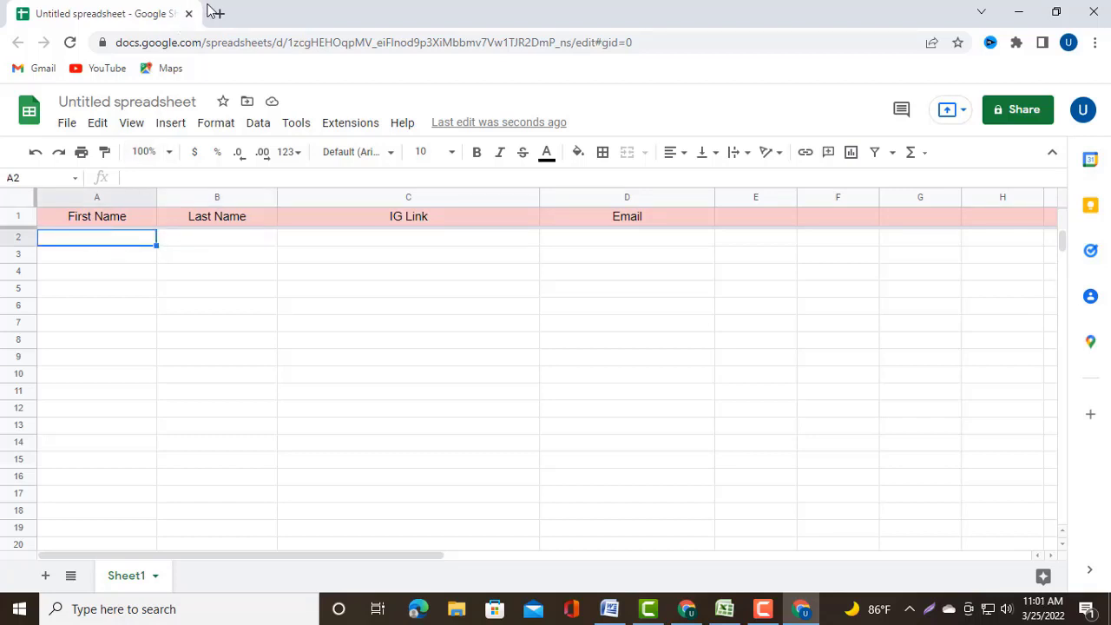
click(205, 243)
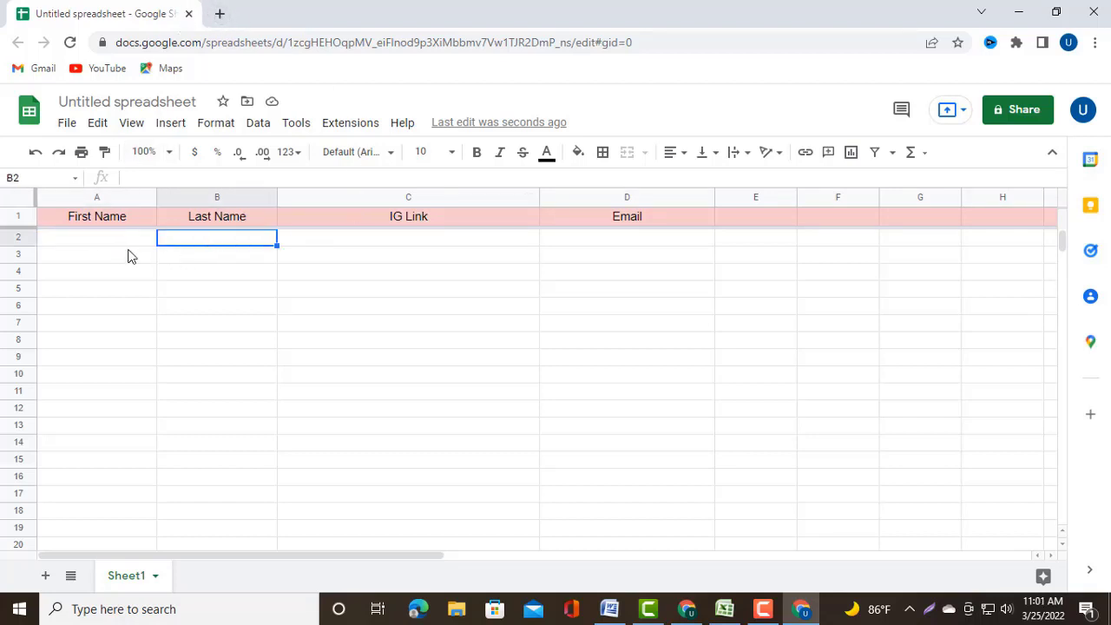
click(120, 243)
click(197, 248)
click(127, 246)
click(188, 241)
click(135, 242)
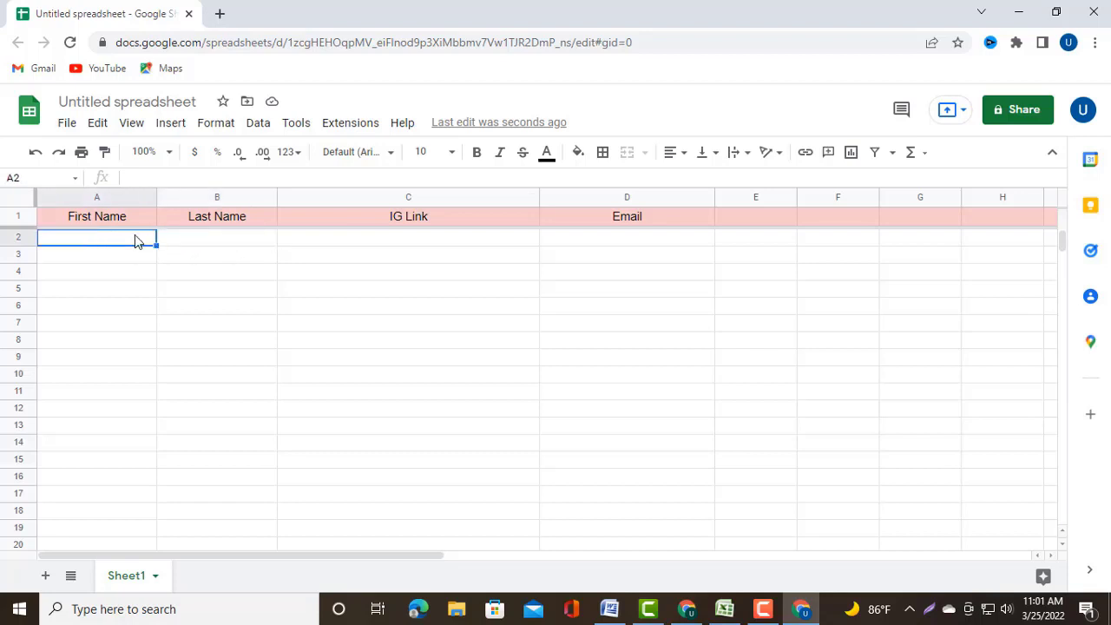
click(224, 242)
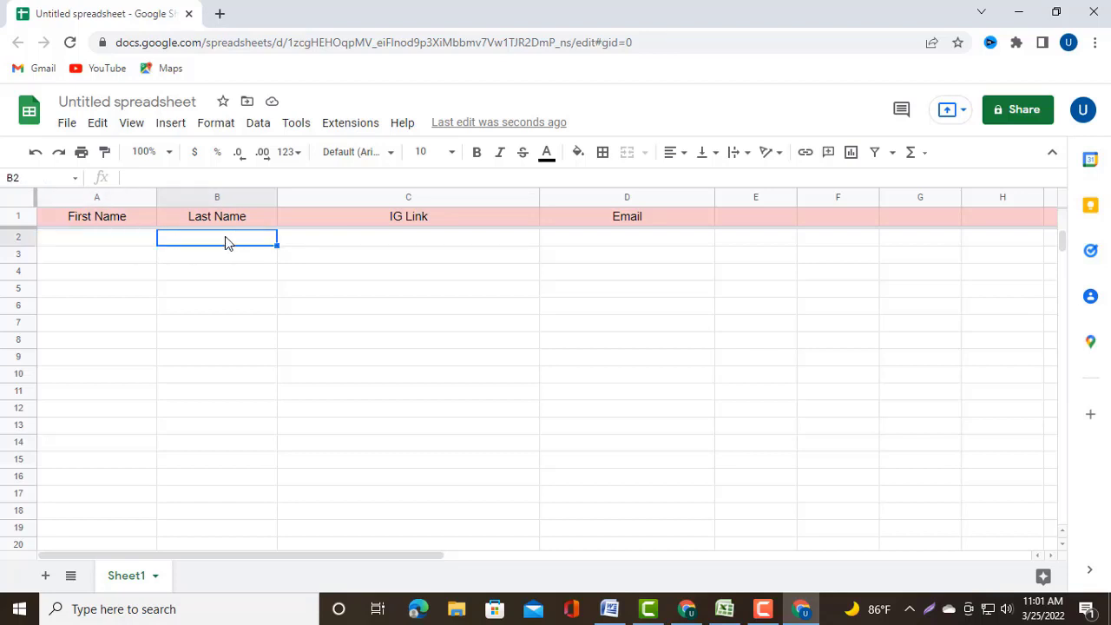
Search Google for "athlete in uk" in a new browser tab
click(220, 13)
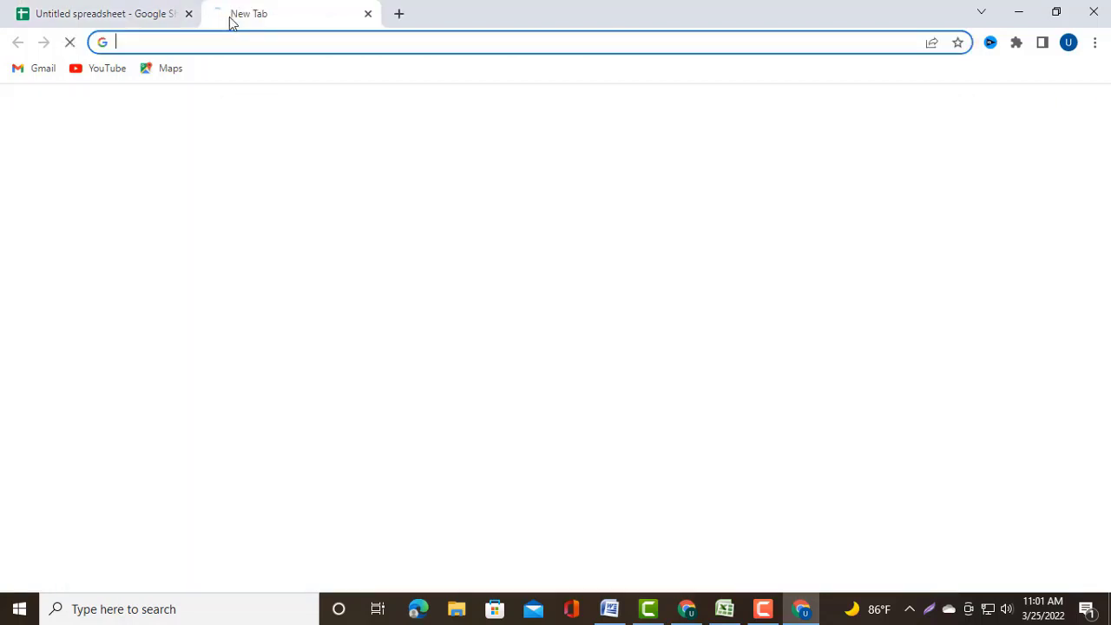
click(158, 41)
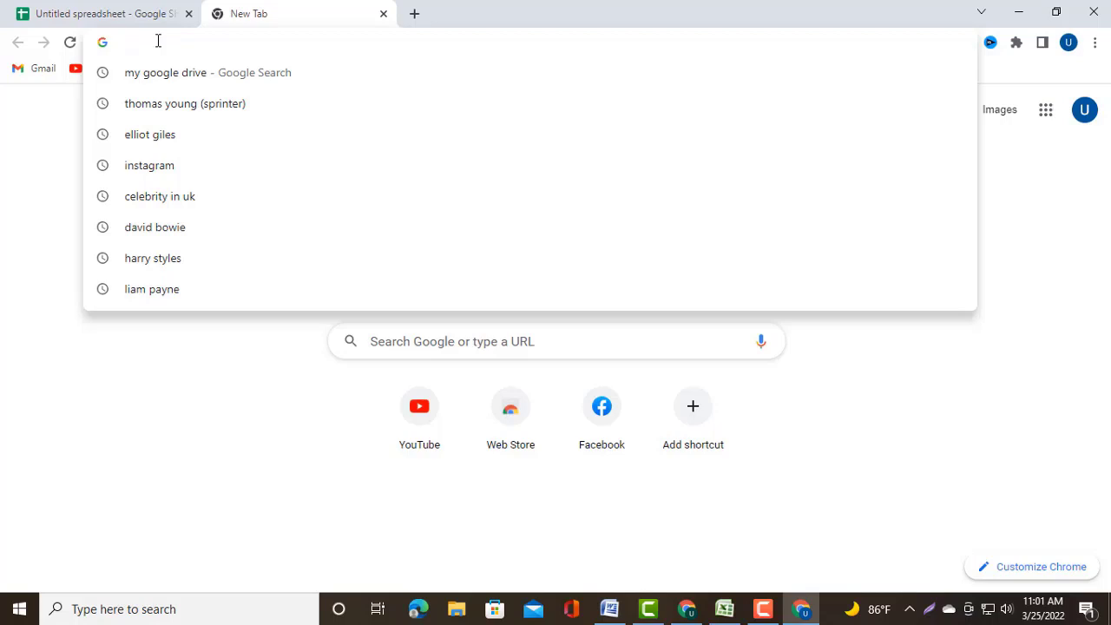
text(A)
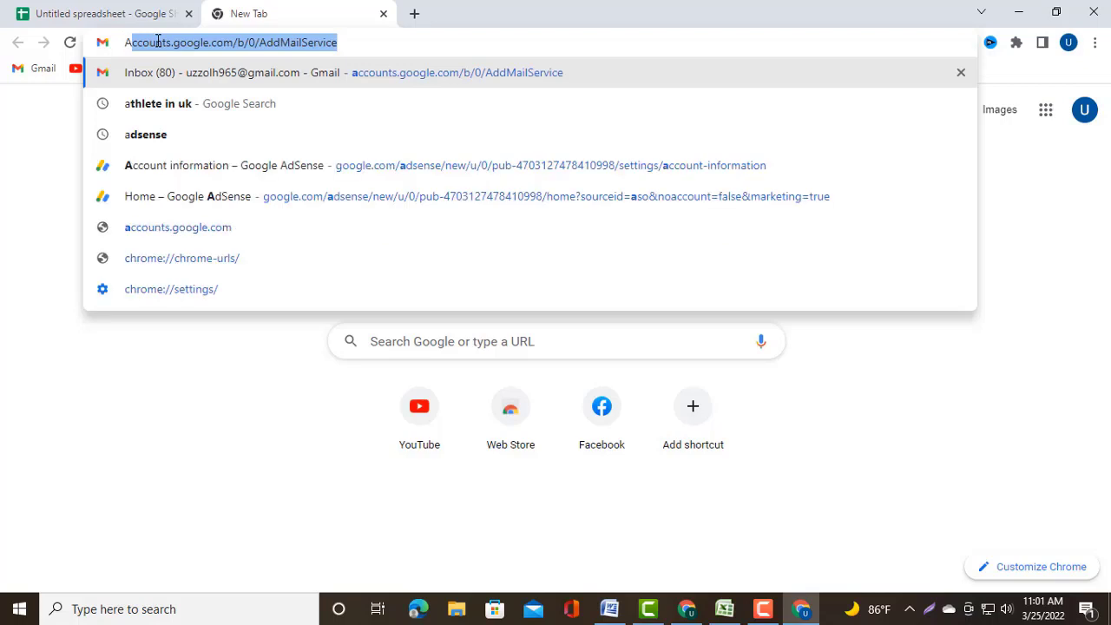
text(t)
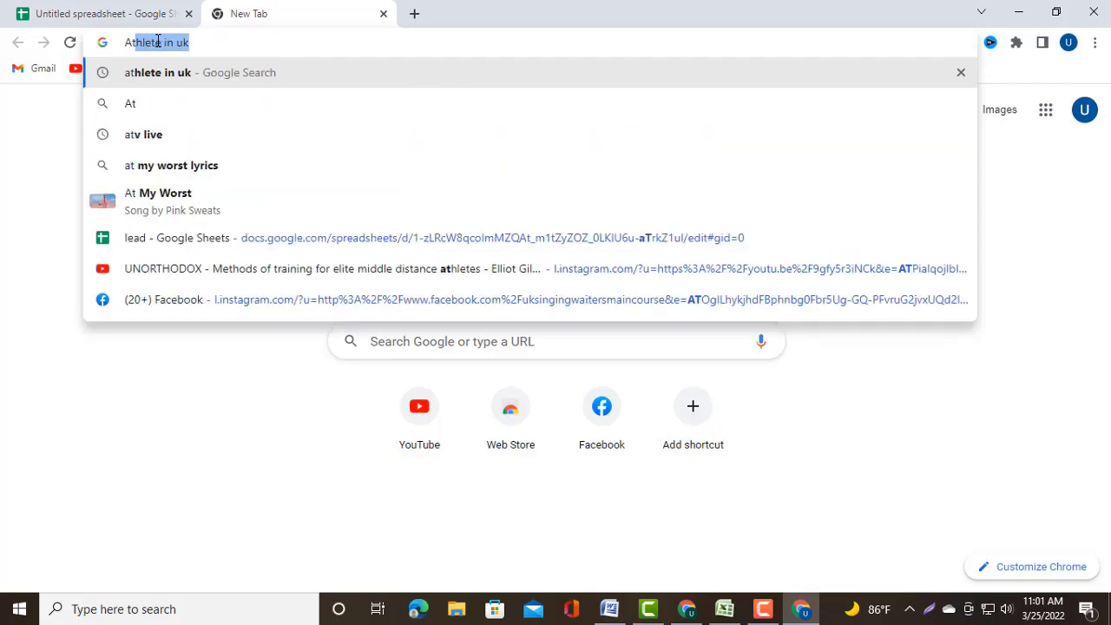
text(h)
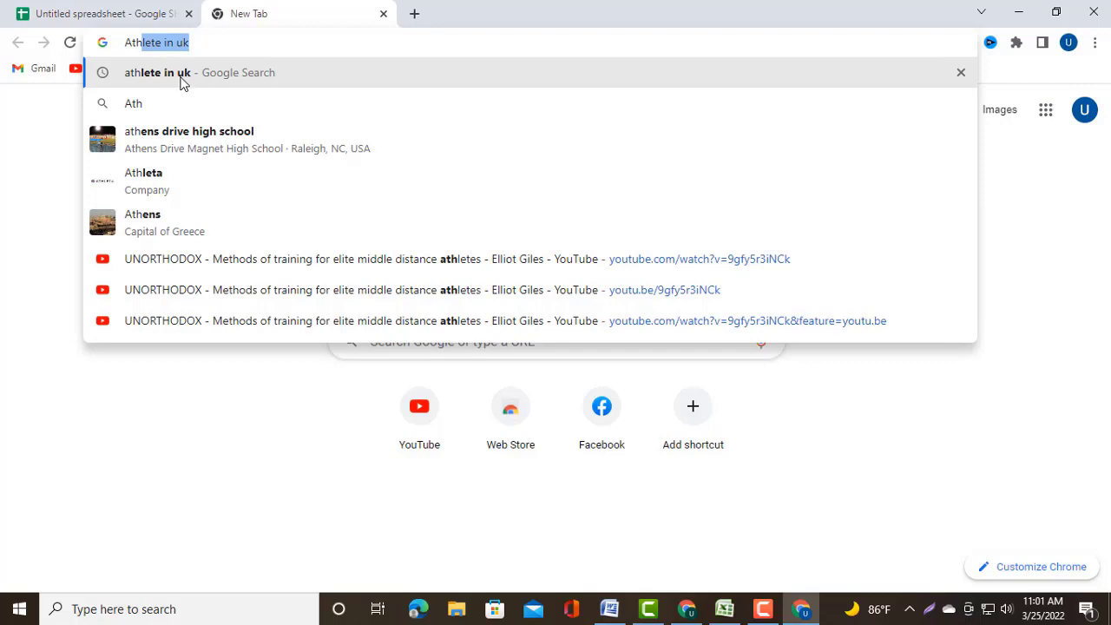
click(183, 78)
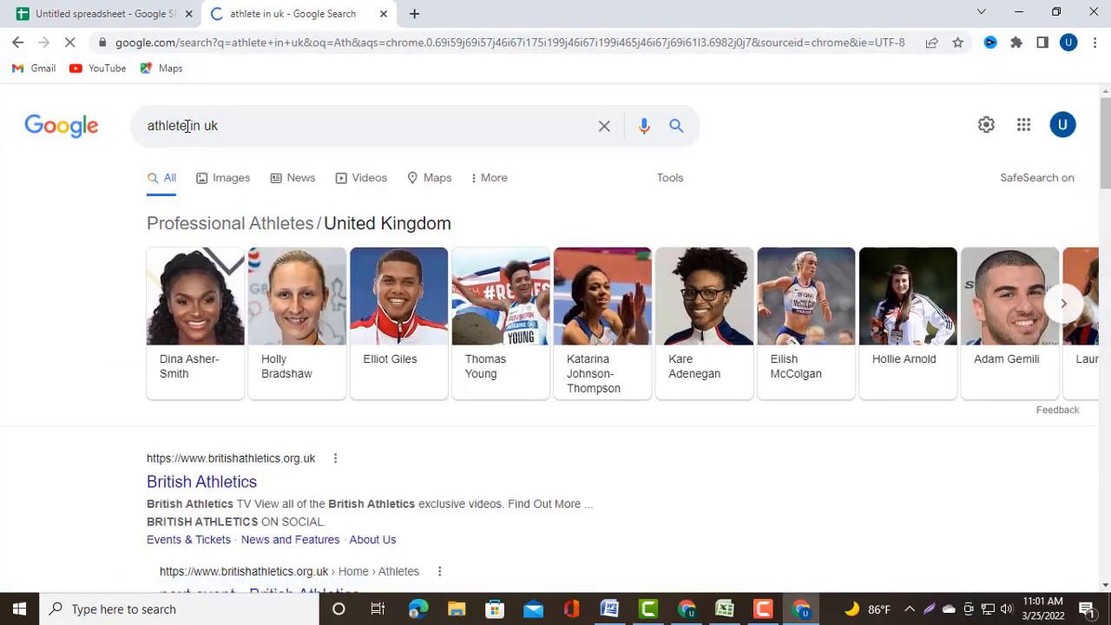
drag(186, 125, 146, 127)
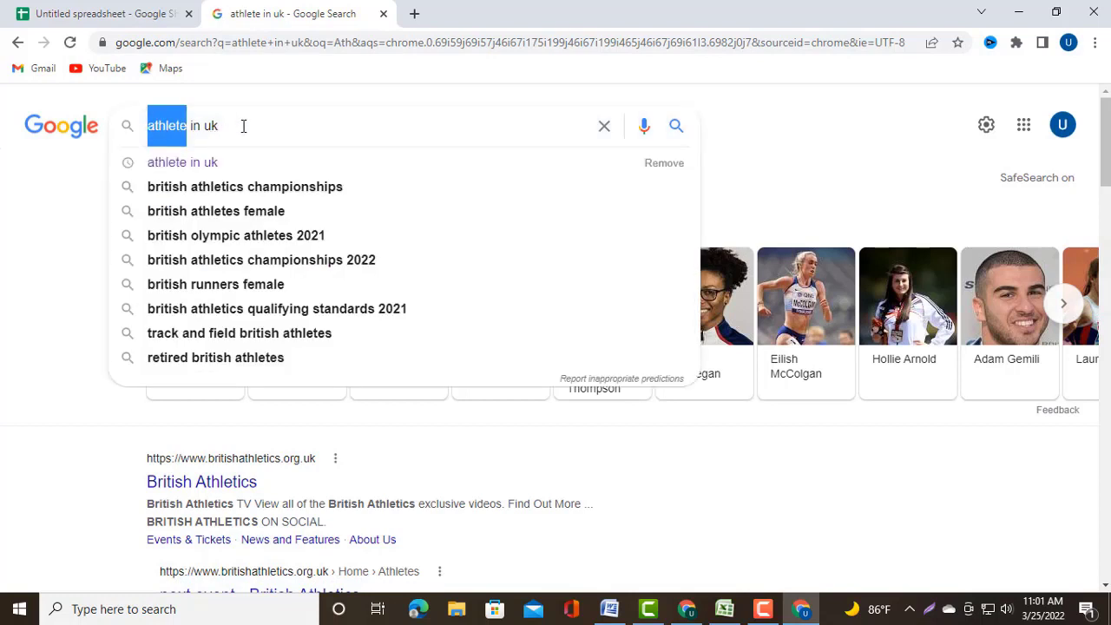
click(249, 124)
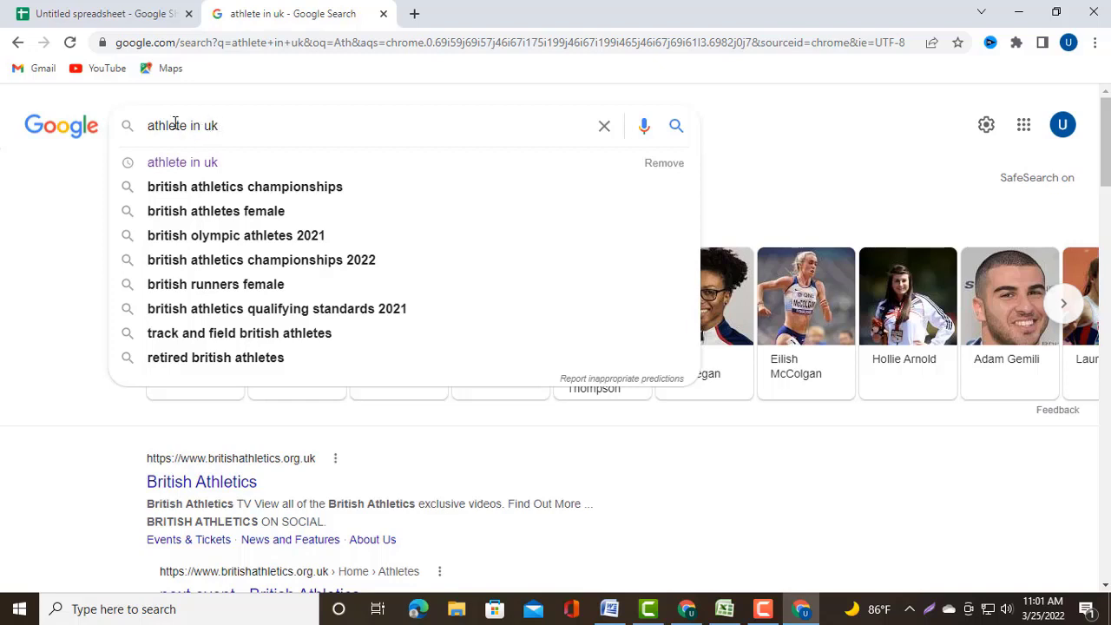
drag(187, 125, 145, 125)
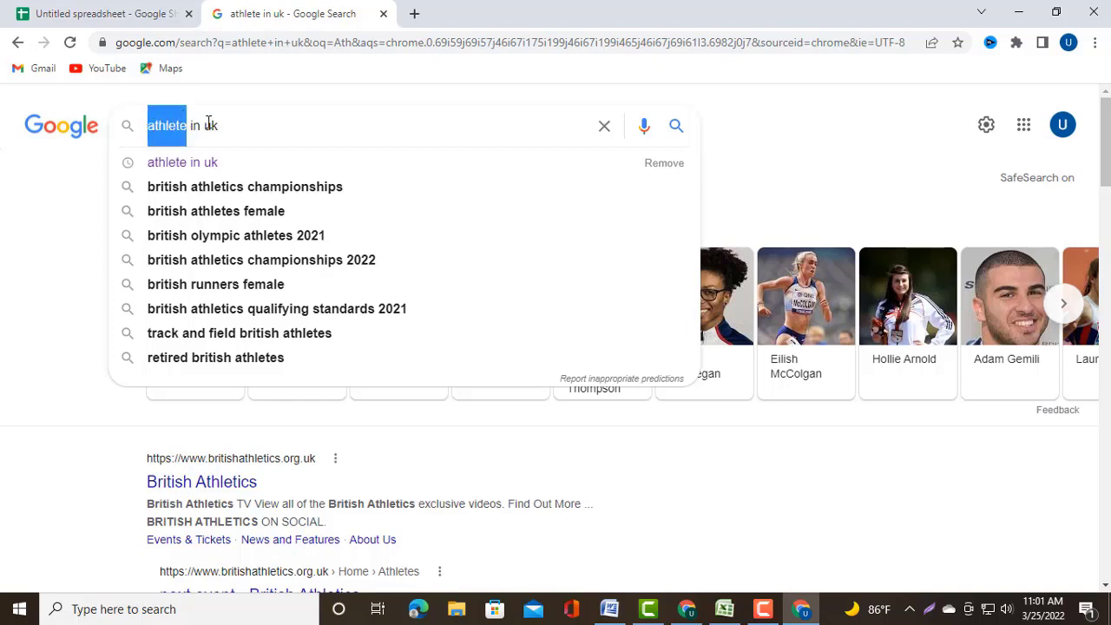
click(256, 111)
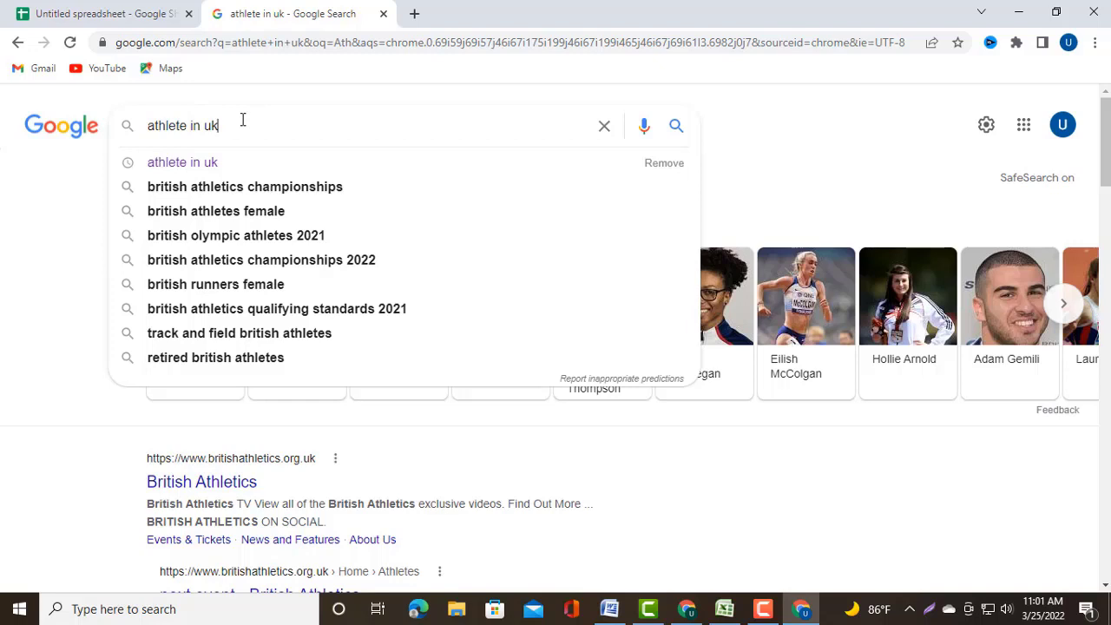
click(722, 458)
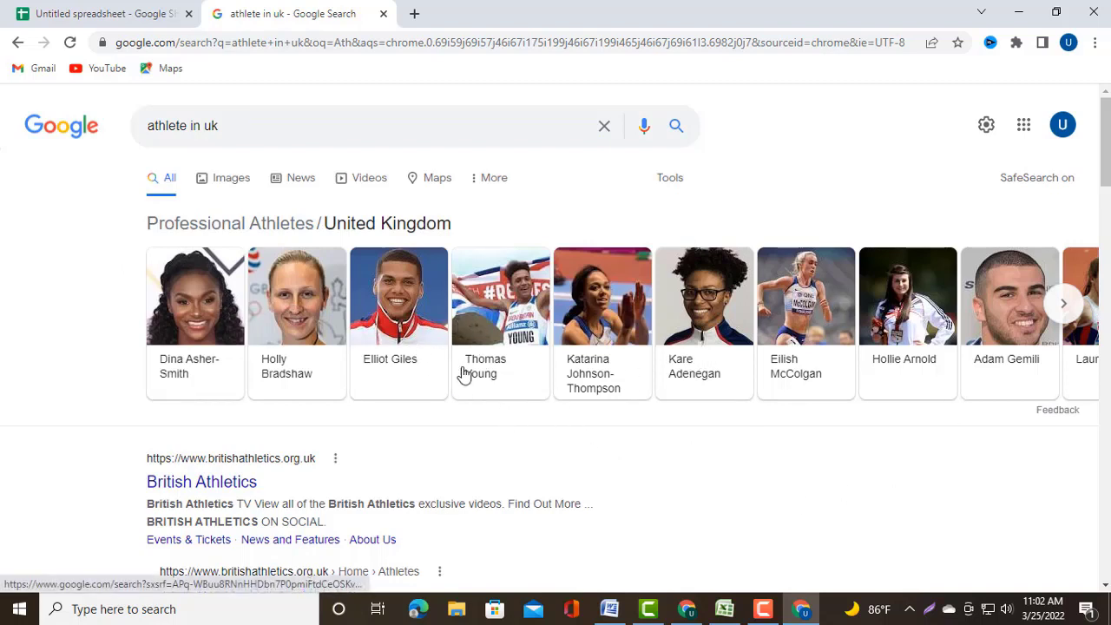
Open the Elliot Giles, Thomas Young and Kare Adenegan results from the UK athletes carousel, each in its own new tab
right_click(399, 359)
click(439, 364)
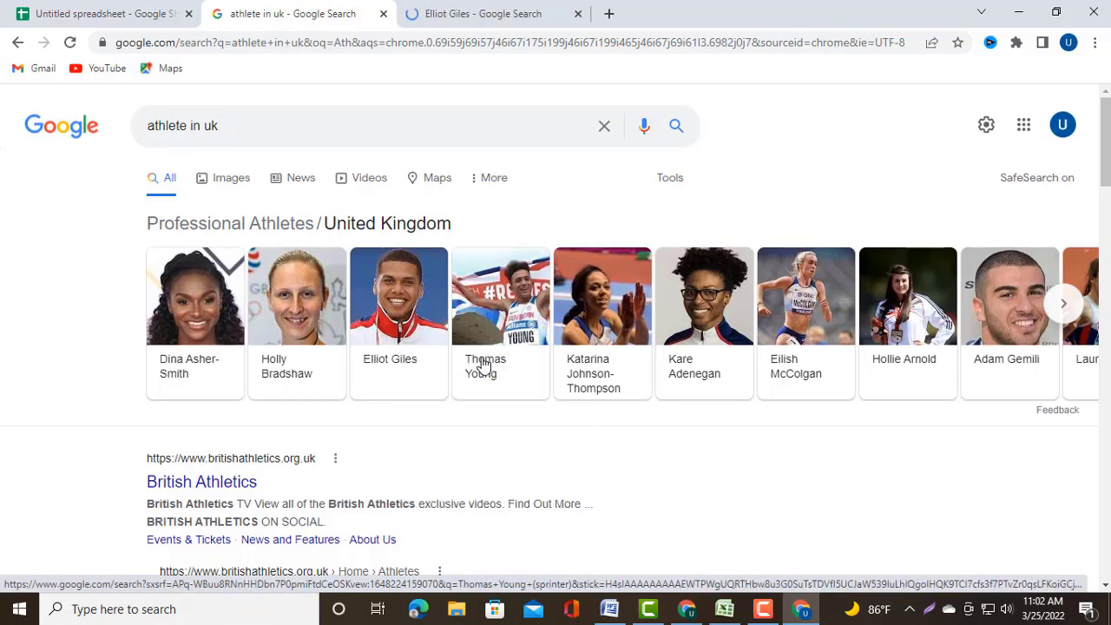
right_click(484, 363)
click(512, 371)
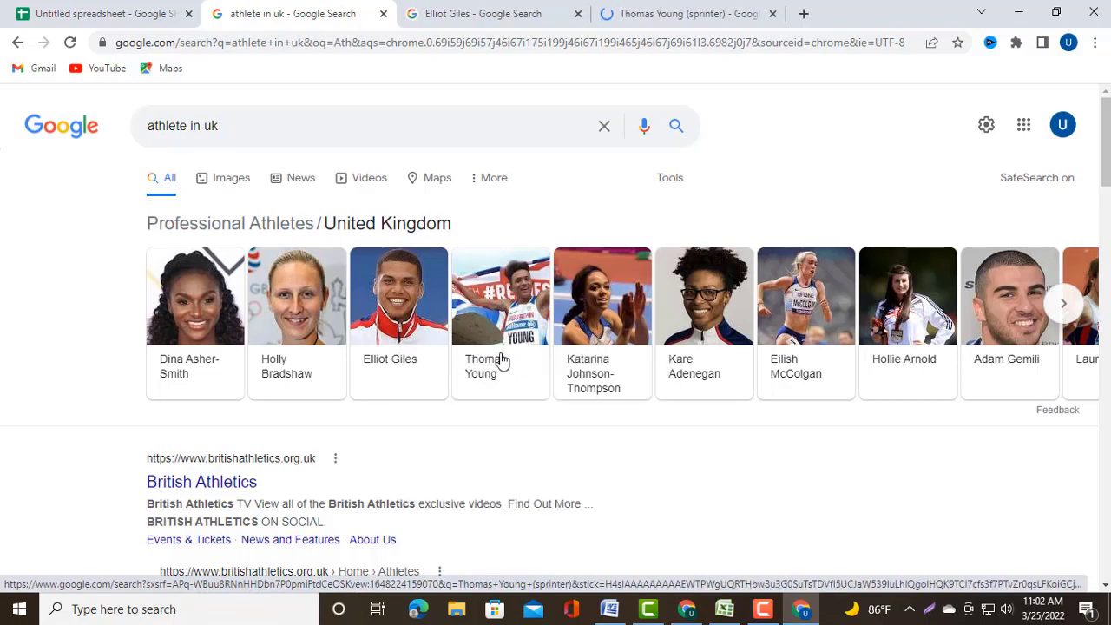
right_click(695, 369)
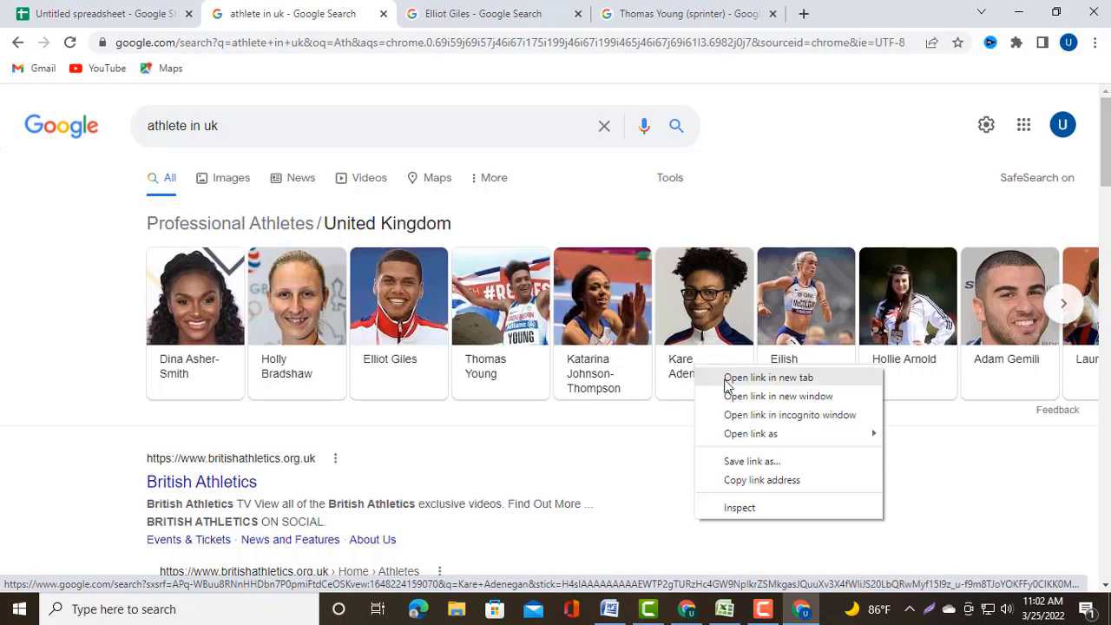
click(727, 379)
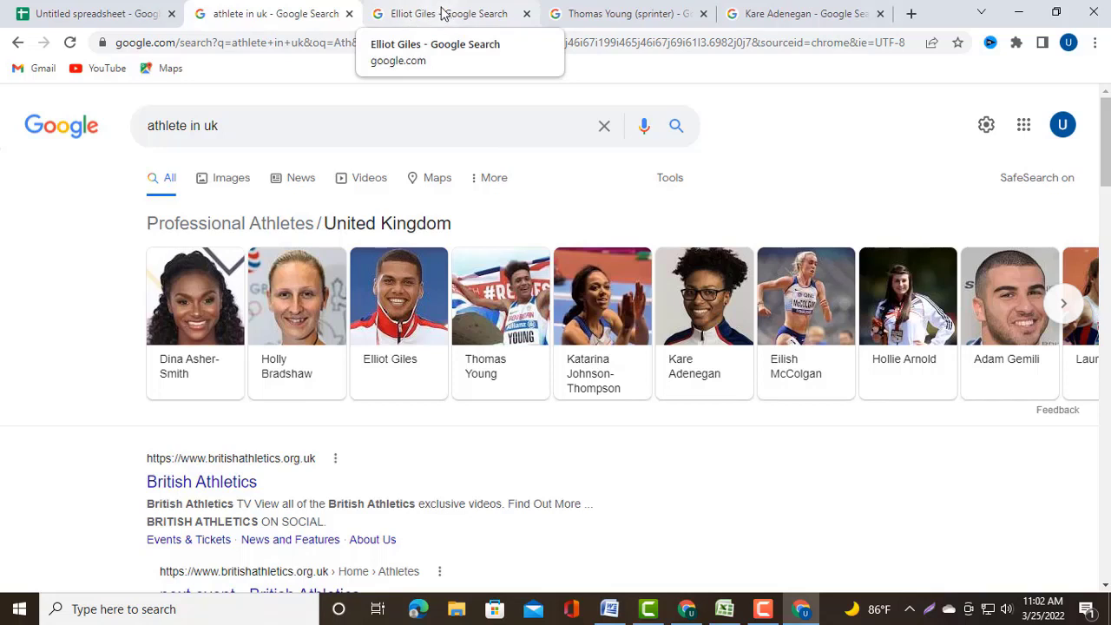
Open Elliot Giles's Instagram profile from his Google search result in a new tab and view it
click(442, 12)
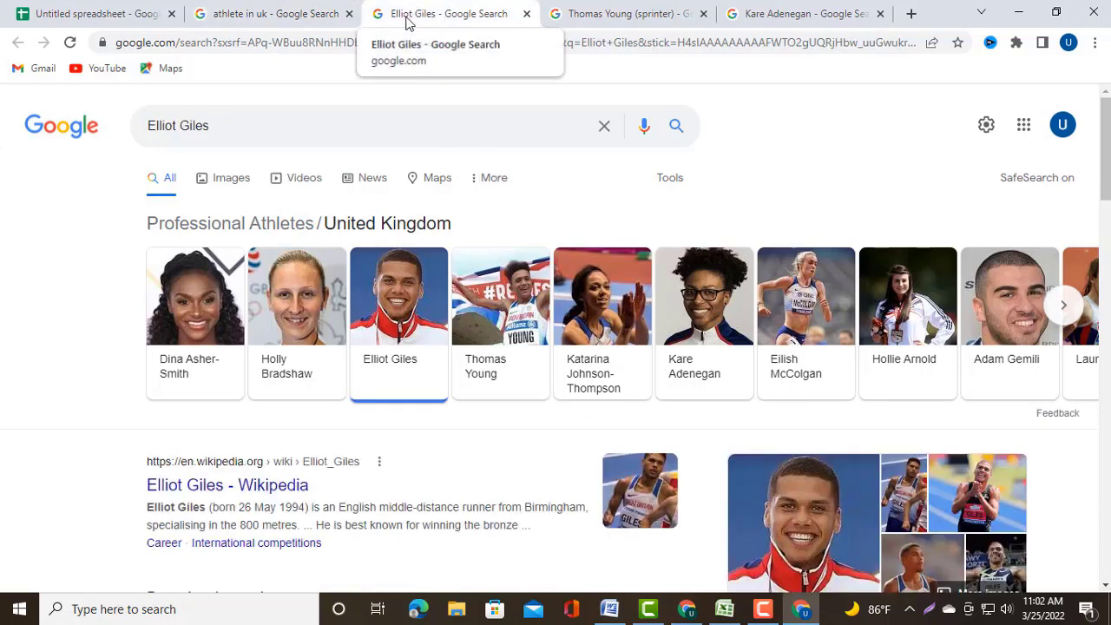
scroll(550, 210, down, 4)
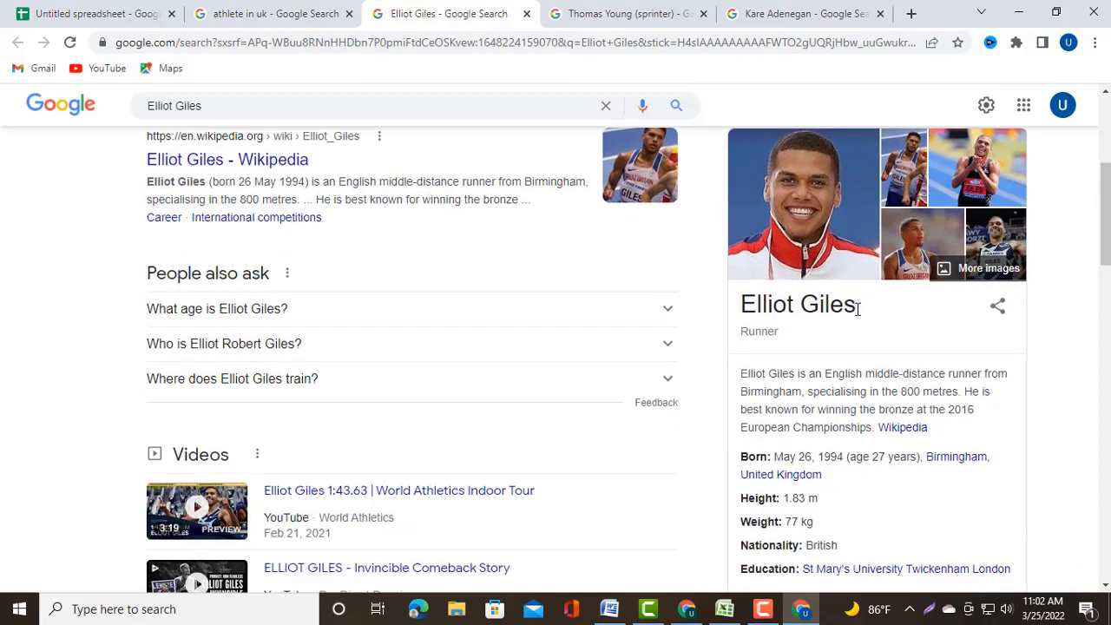
scroll(846, 330, down, 4)
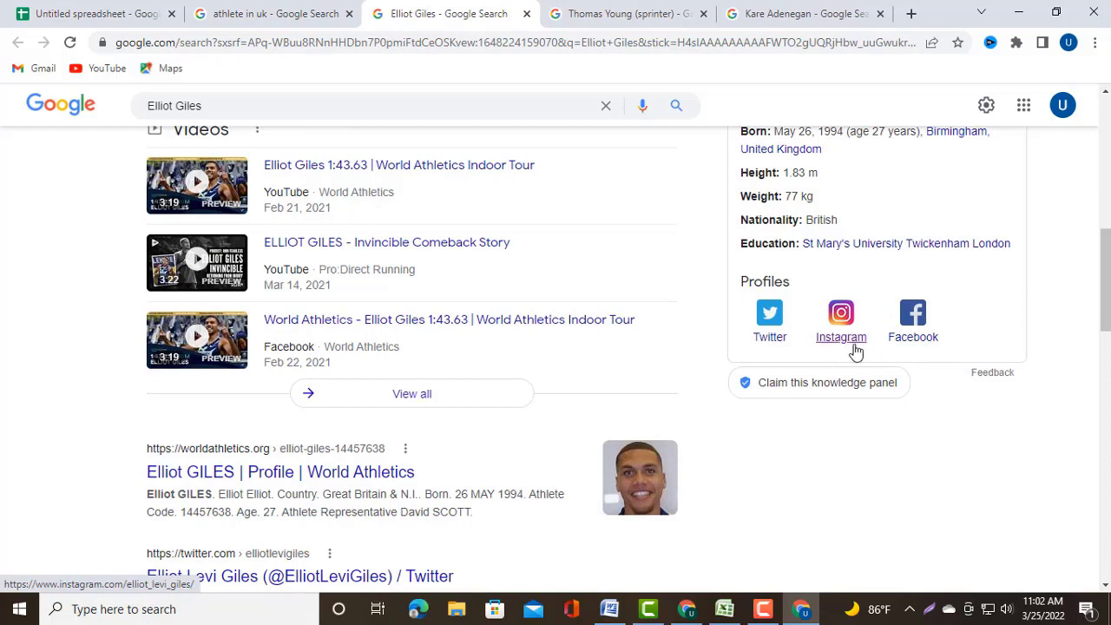
right_click(846, 325)
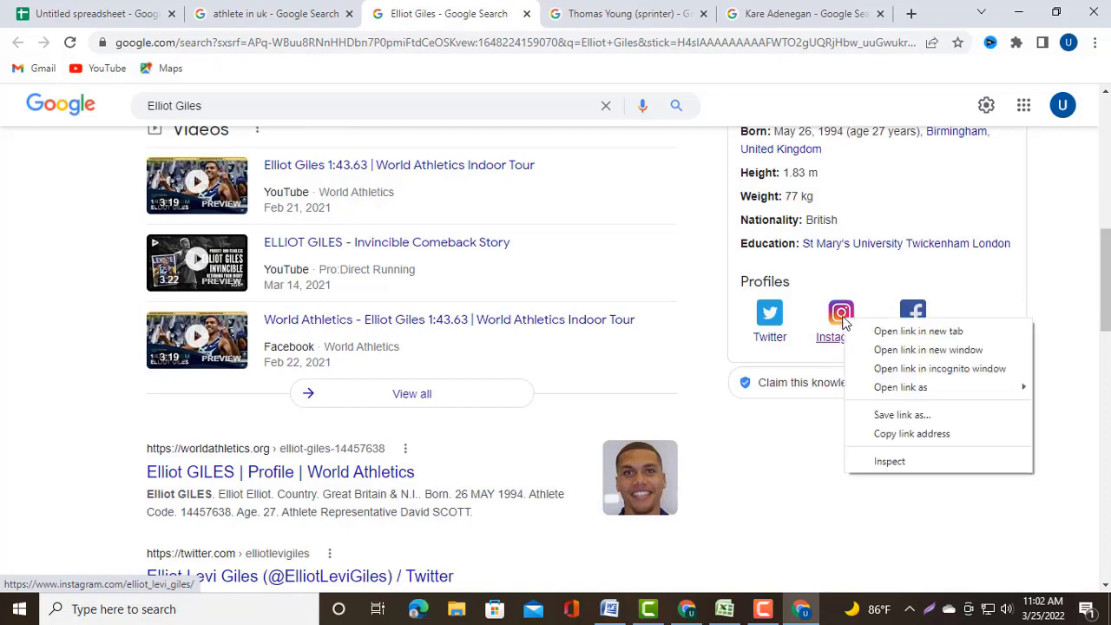
click(882, 335)
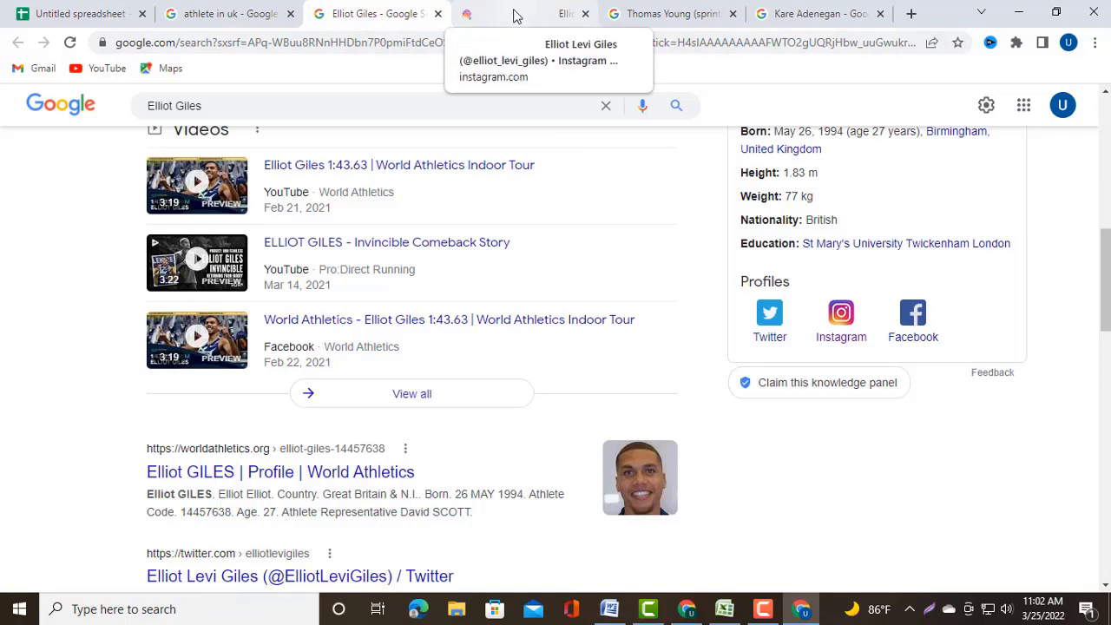
click(514, 15)
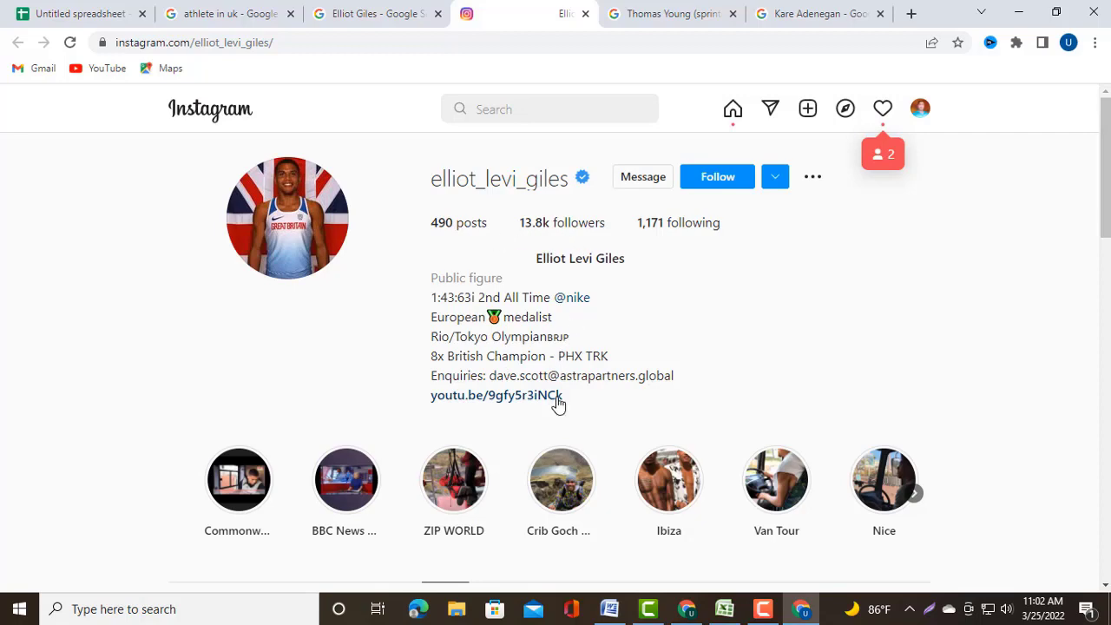
Copy the first name "Elliot" from the Elliot Giles Google result into cell A2 of the lead sheet
click(387, 12)
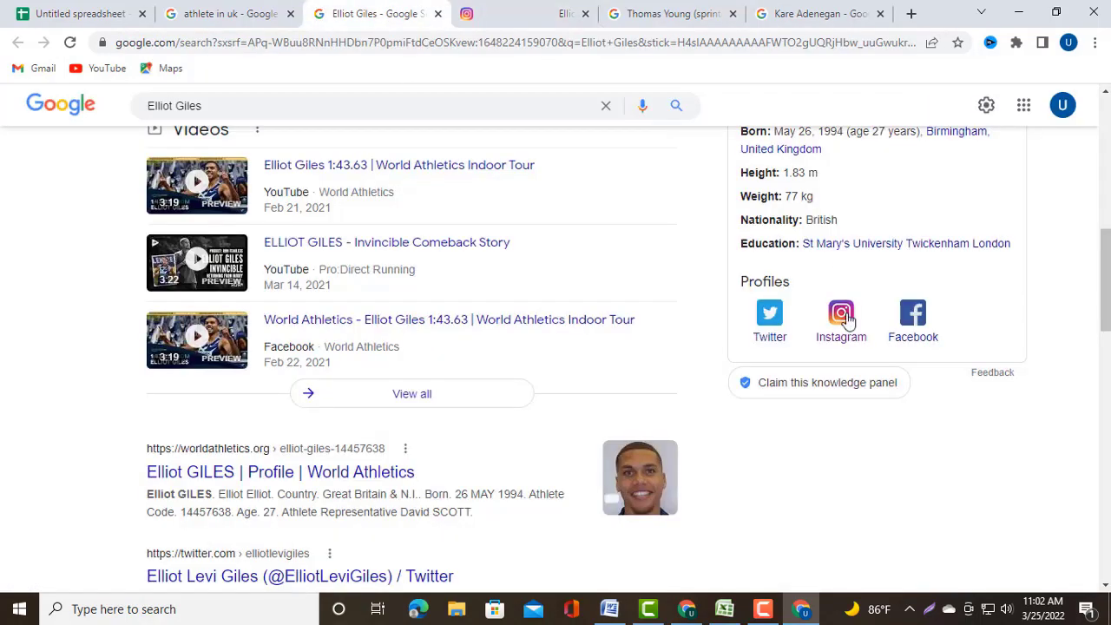
scroll(899, 460, up, 5)
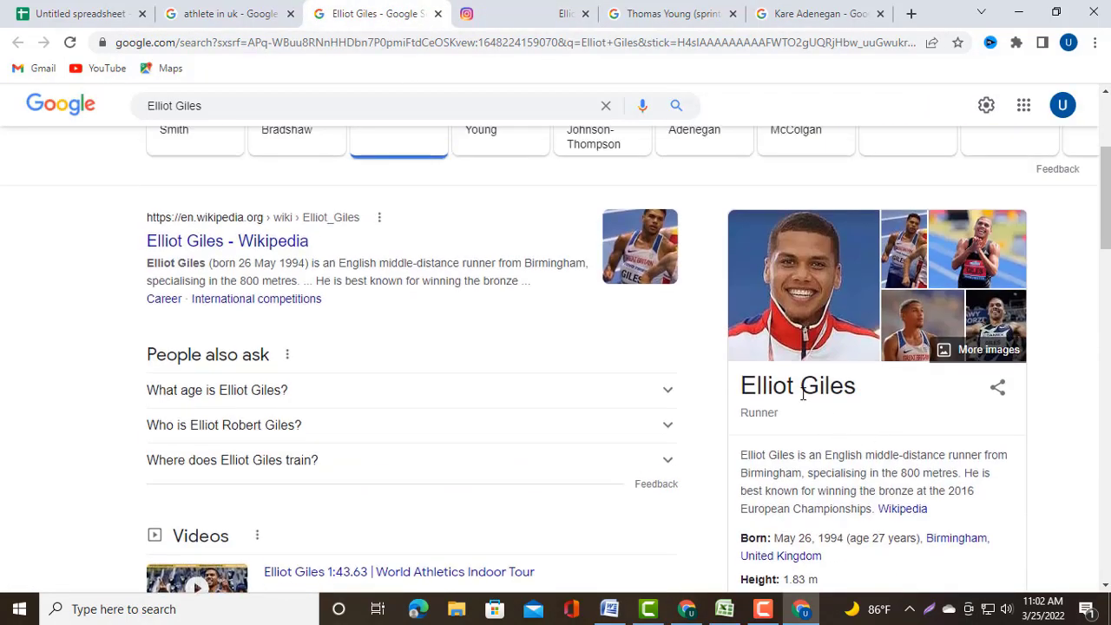
drag(797, 383, 743, 384)
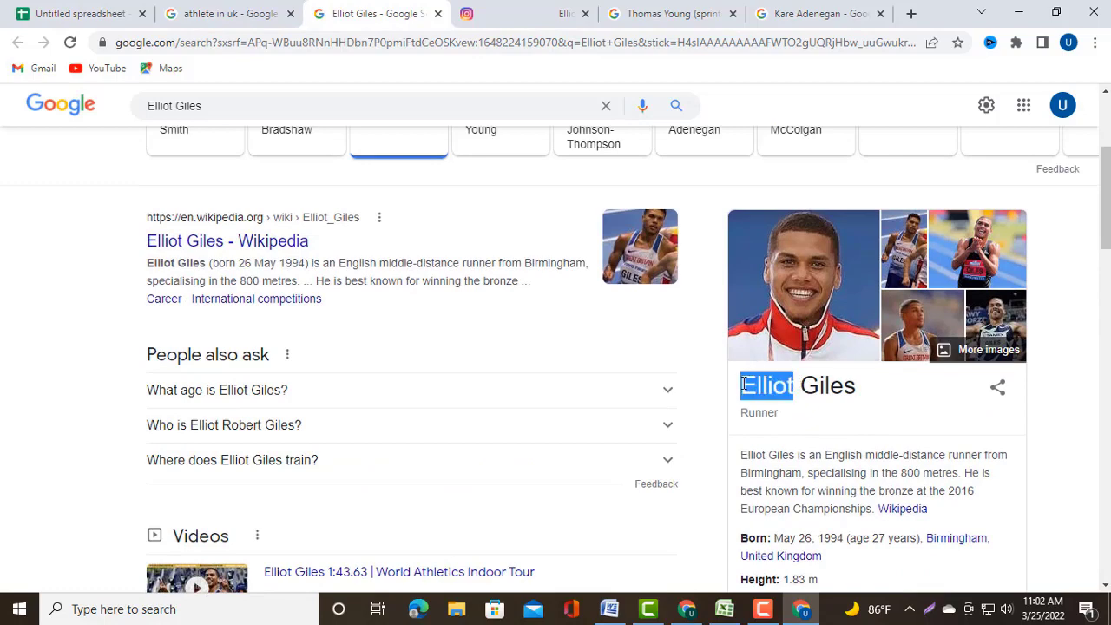
right_click(752, 383)
click(781, 392)
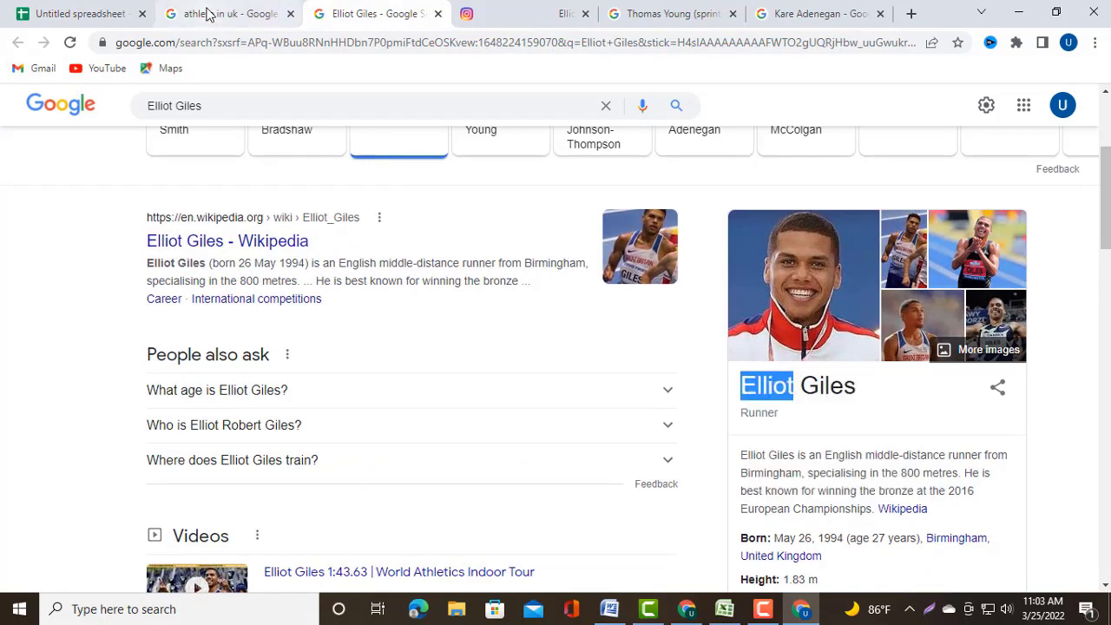
click(80, 12)
double_click(87, 238)
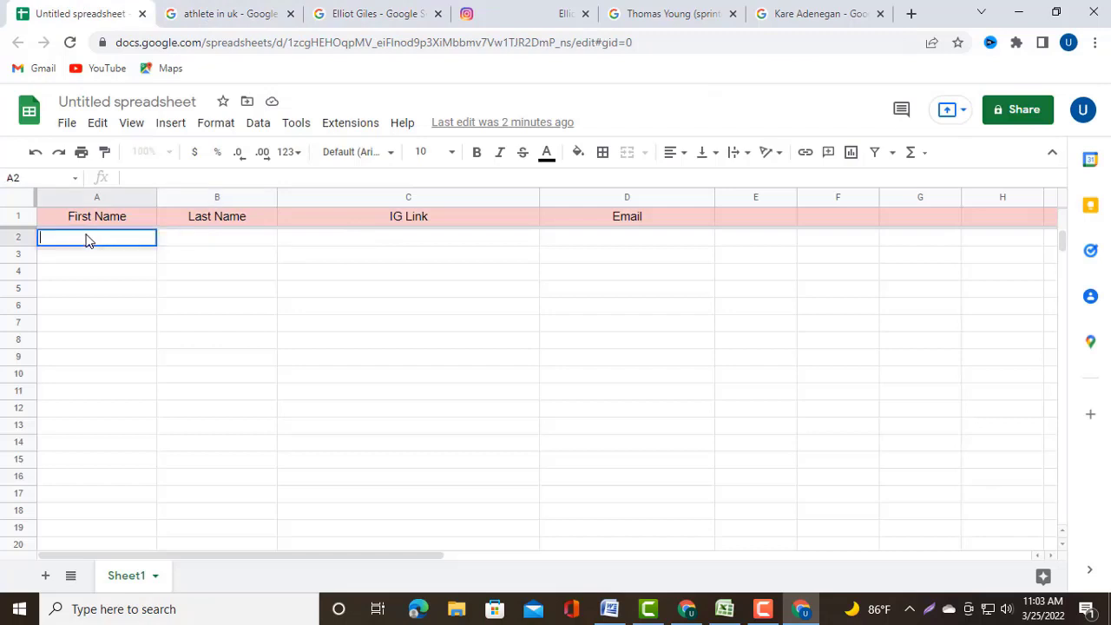
right_click(87, 238)
click(129, 363)
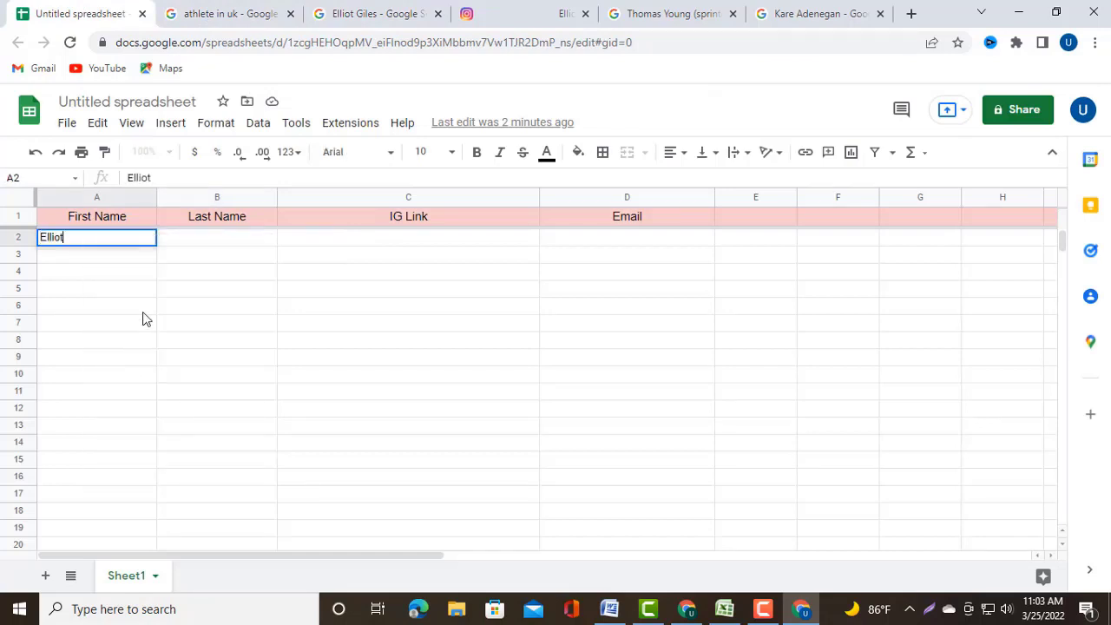
double_click(208, 238)
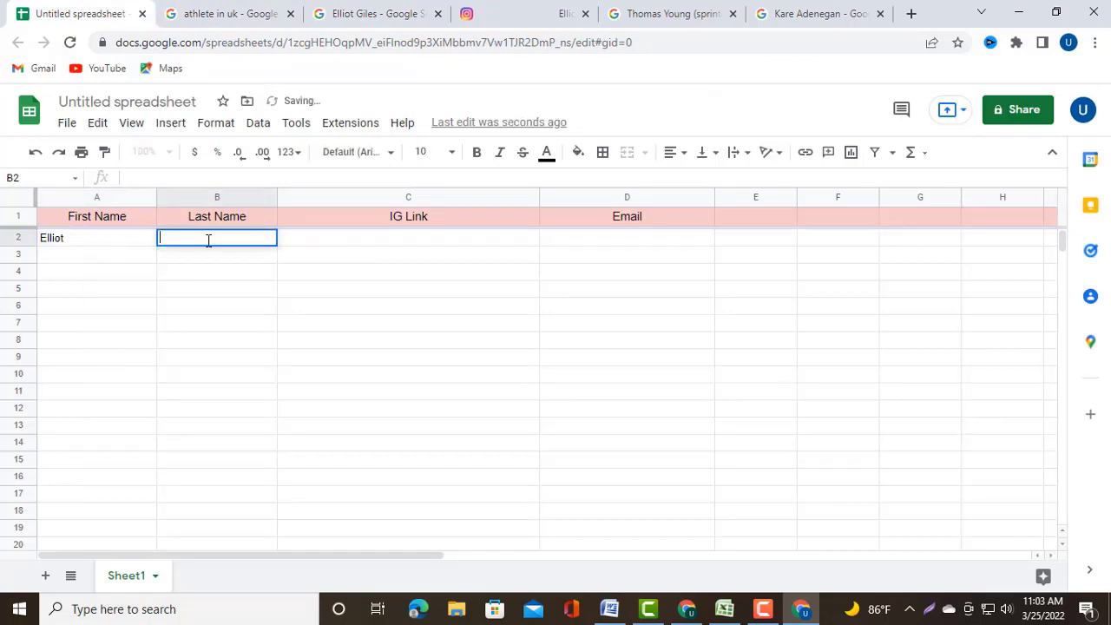
click(240, 8)
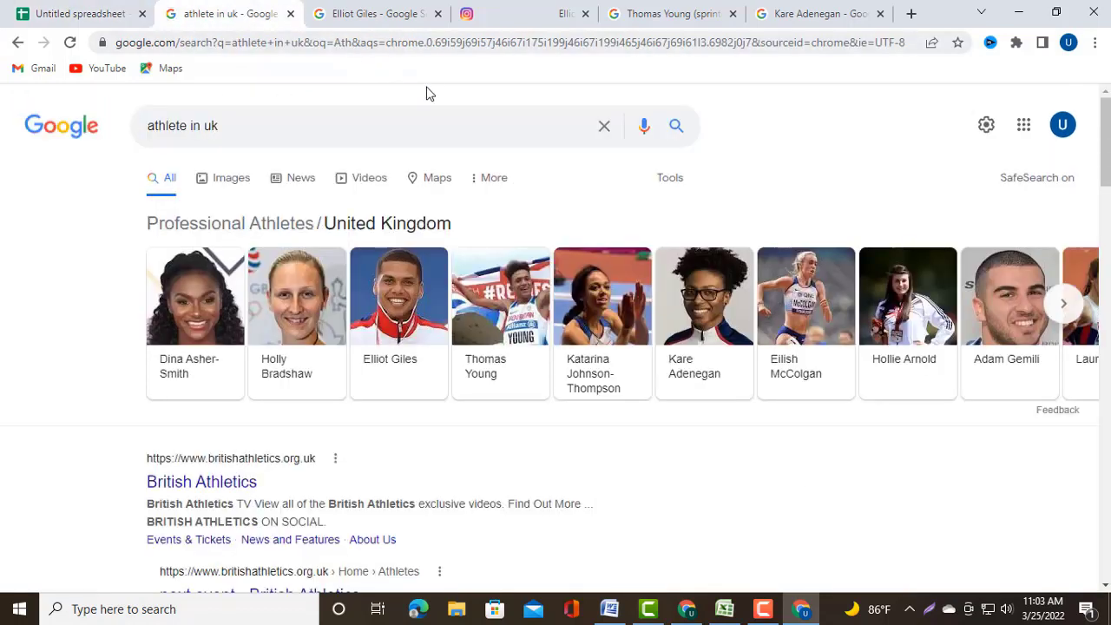
click(377, 17)
click(807, 373)
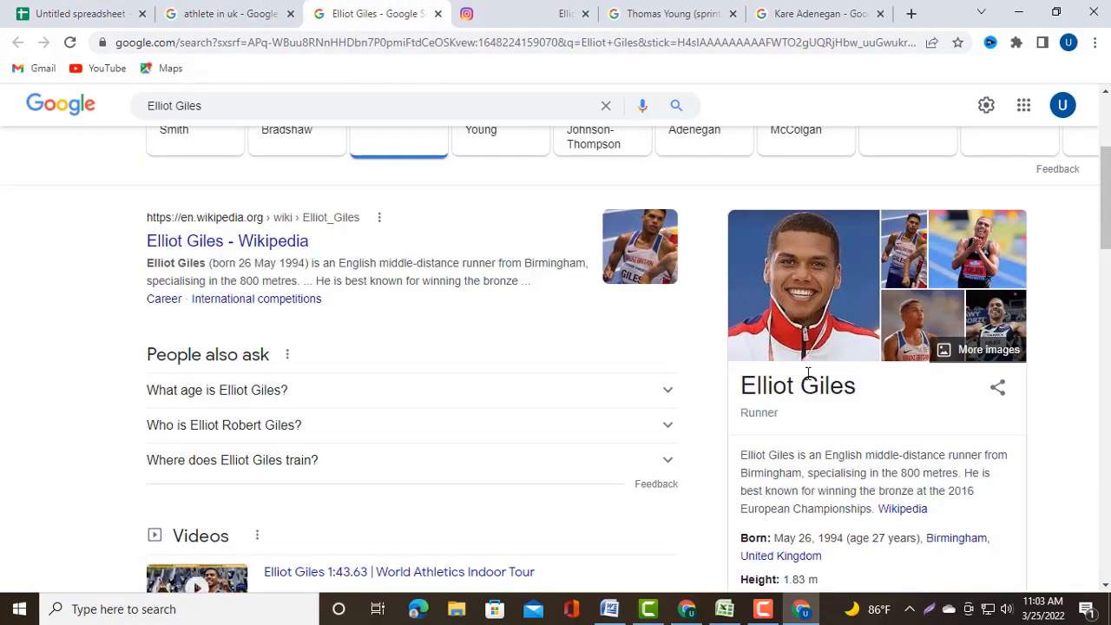
drag(799, 383, 865, 393)
right_click(848, 389)
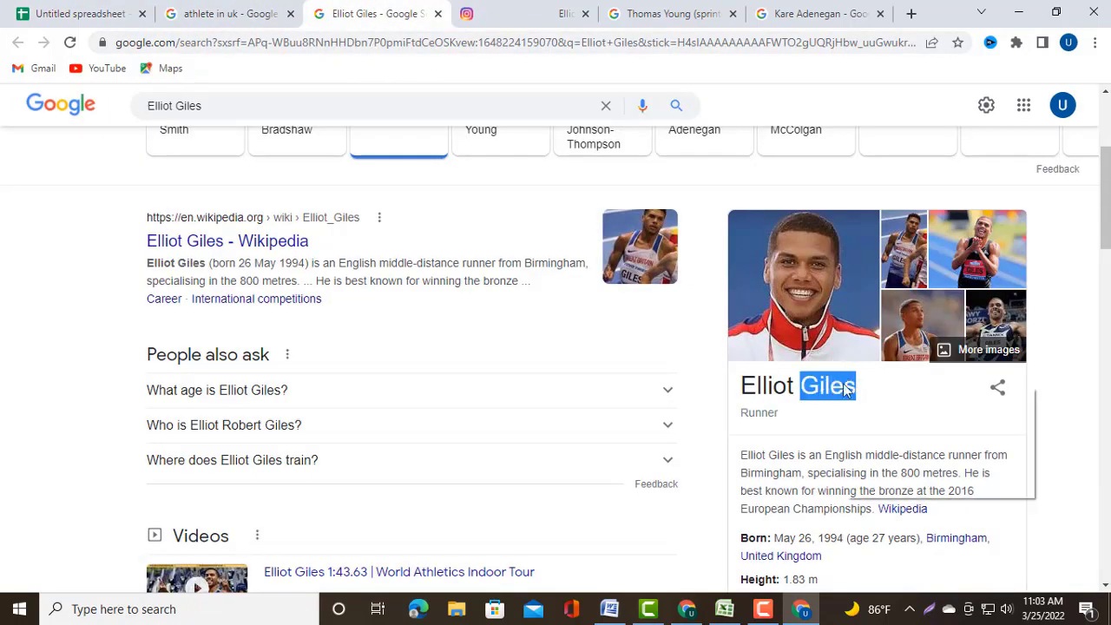
click(874, 400)
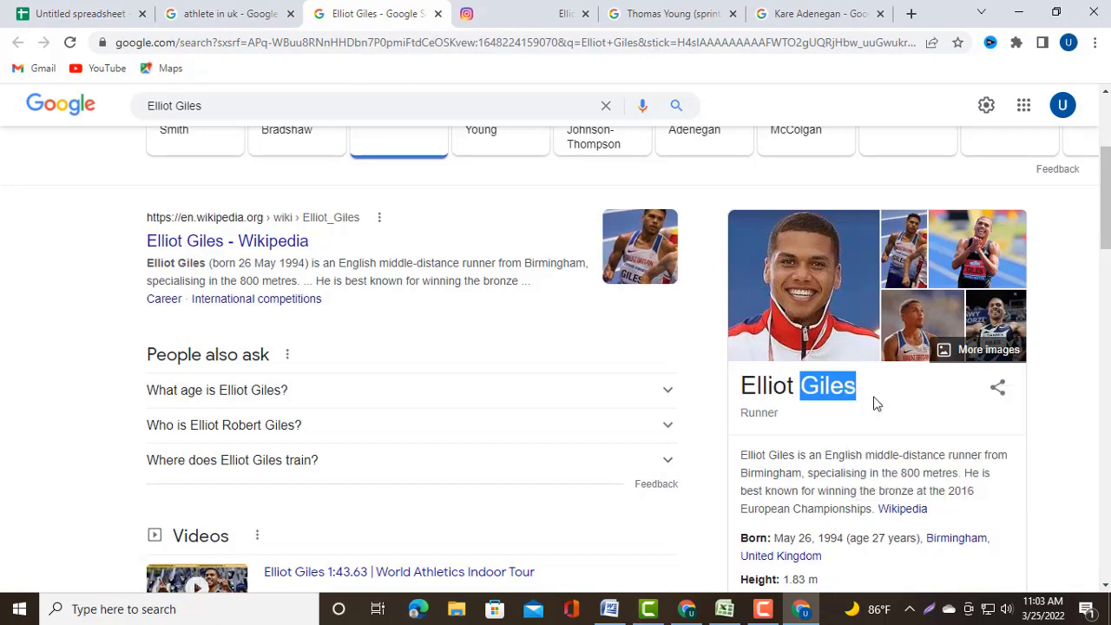
click(108, 14)
right_click(209, 239)
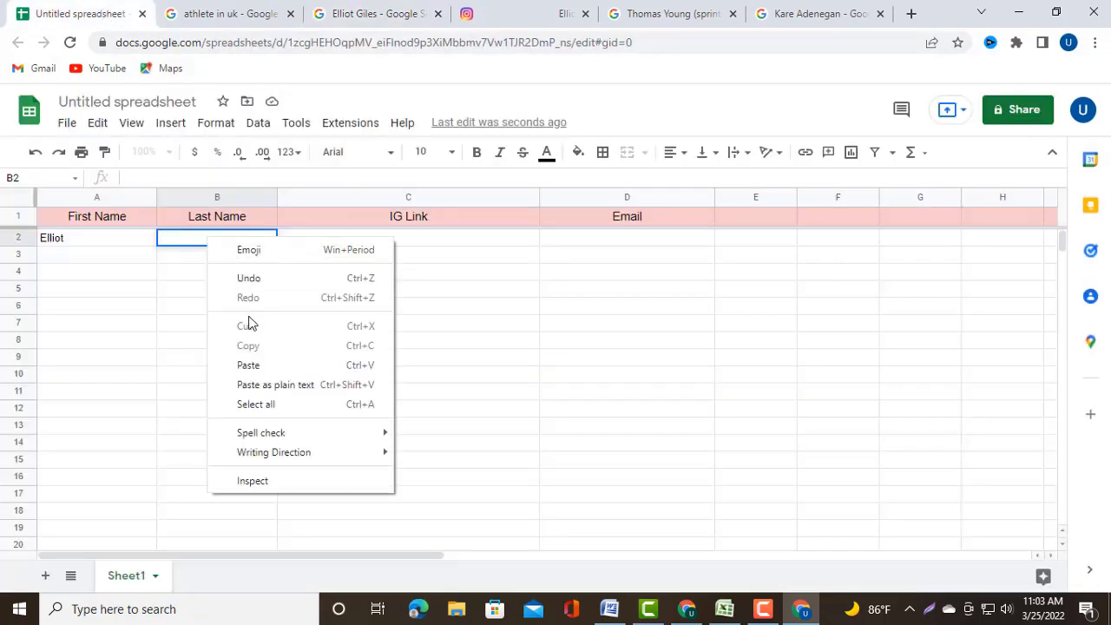
click(252, 363)
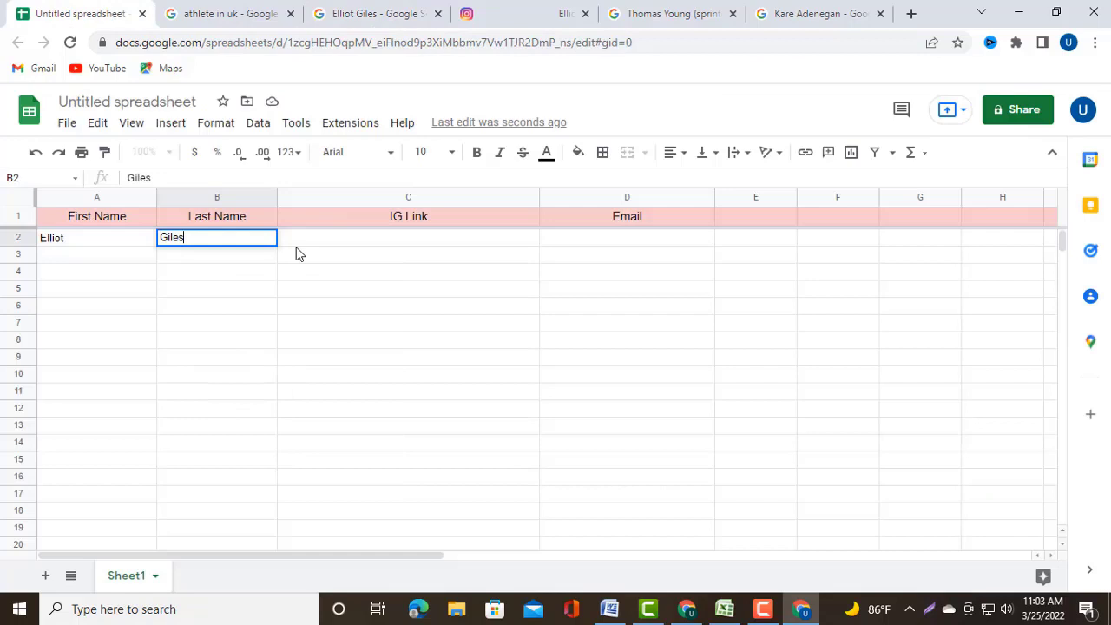
Copy the URL of Elliot Giles's Instagram profile into cell C2 under IG Link
click(345, 234)
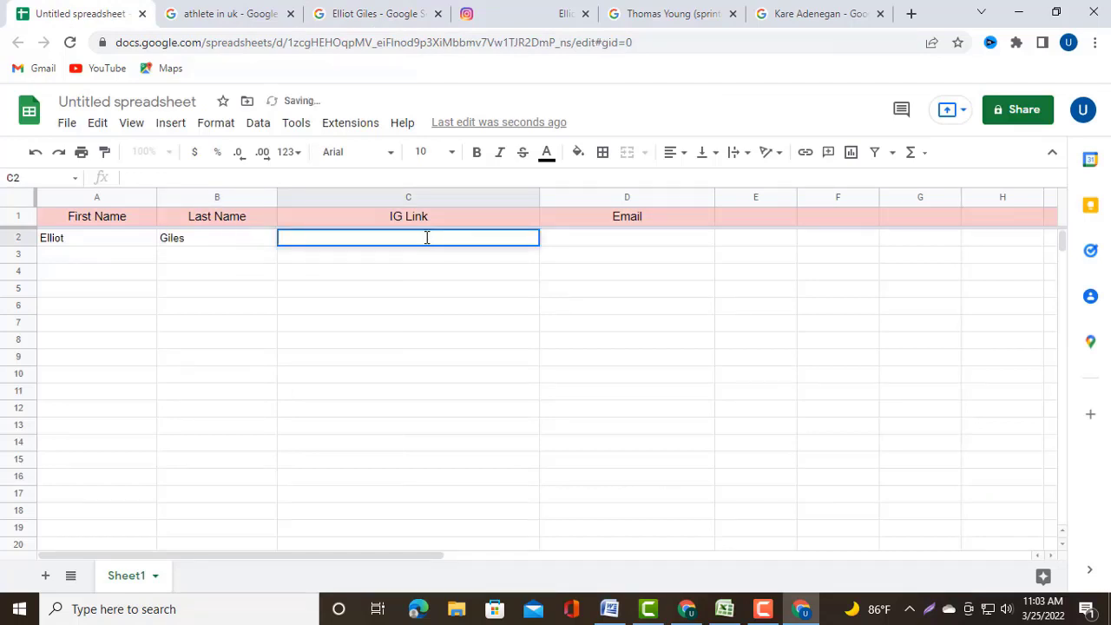
click(512, 14)
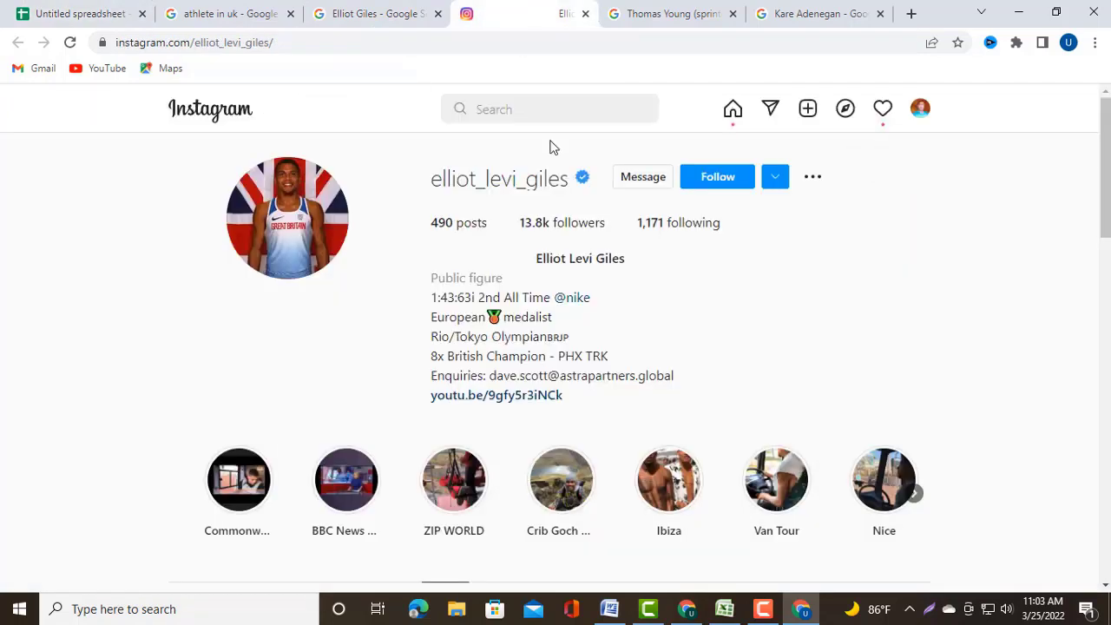
click(234, 42)
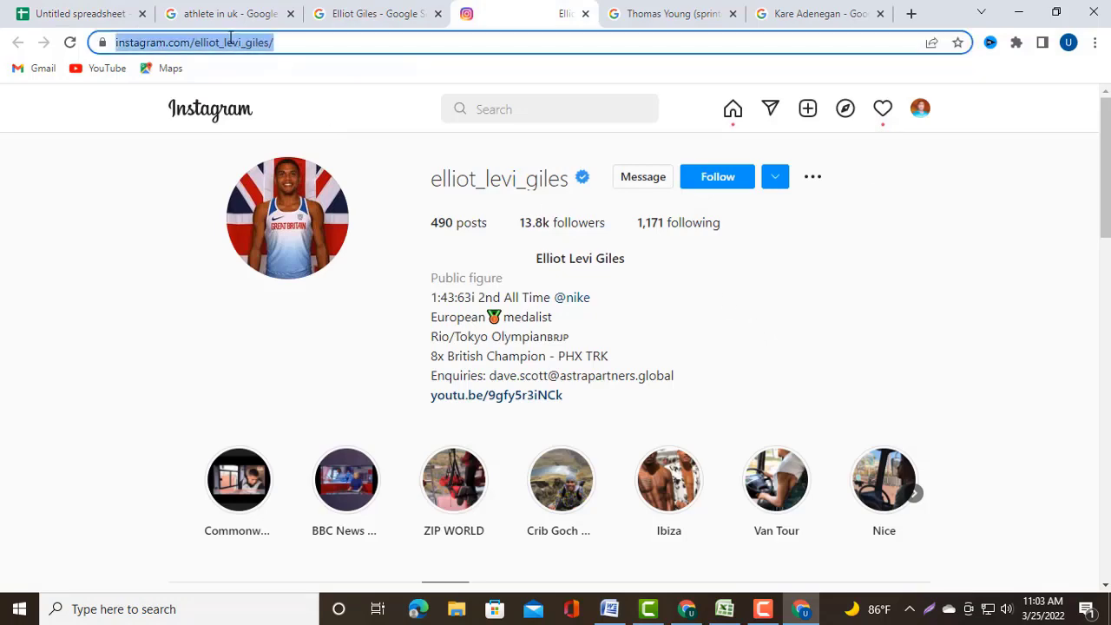
right_click(231, 40)
click(295, 131)
click(91, 13)
double_click(362, 237)
right_click(362, 236)
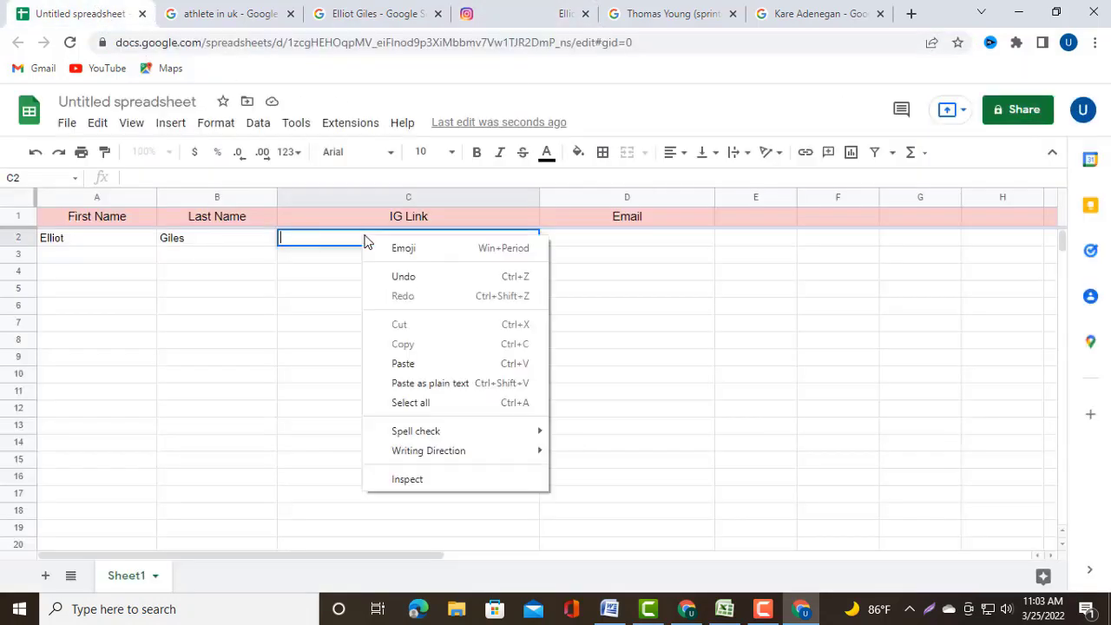
click(402, 362)
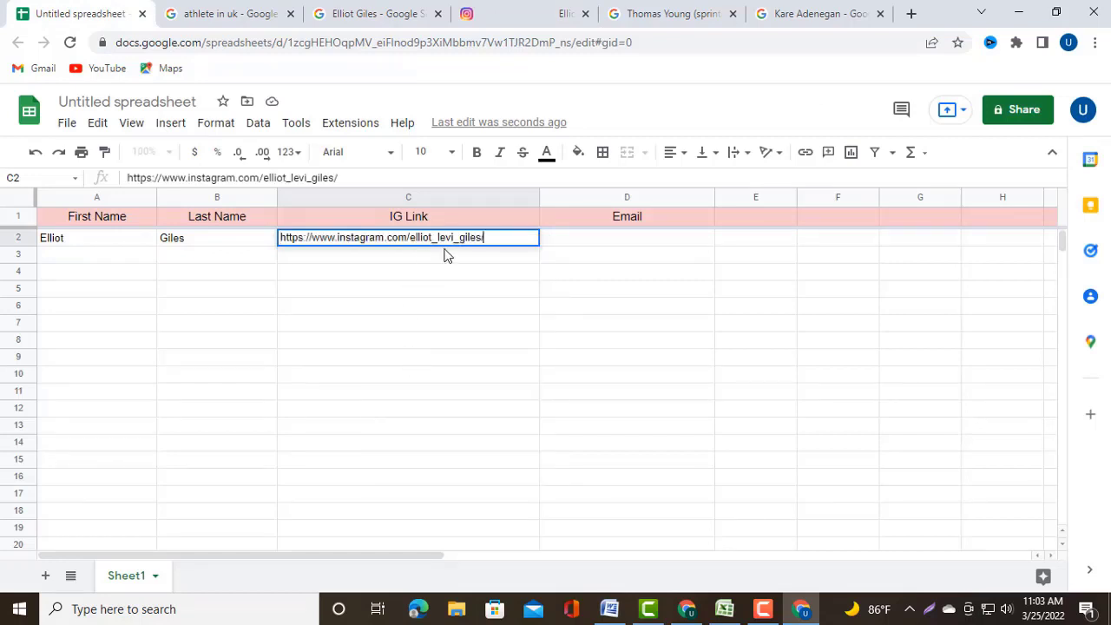
Copy the enquiries email address from Elliot Giles's Instagram bio into cell D2 under Email
click(599, 238)
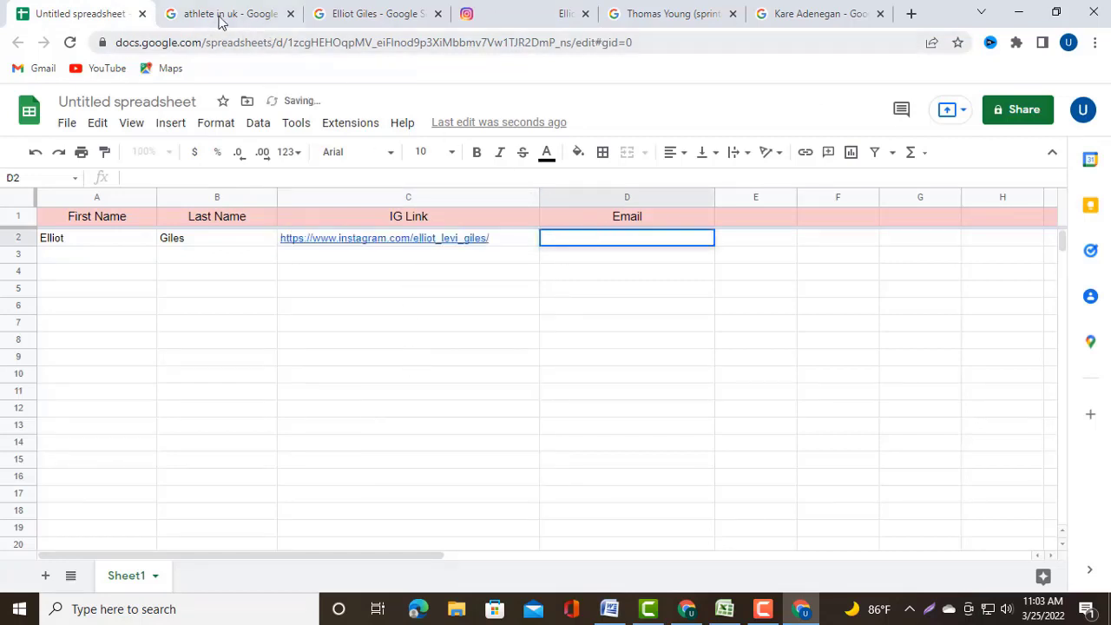
click(538, 16)
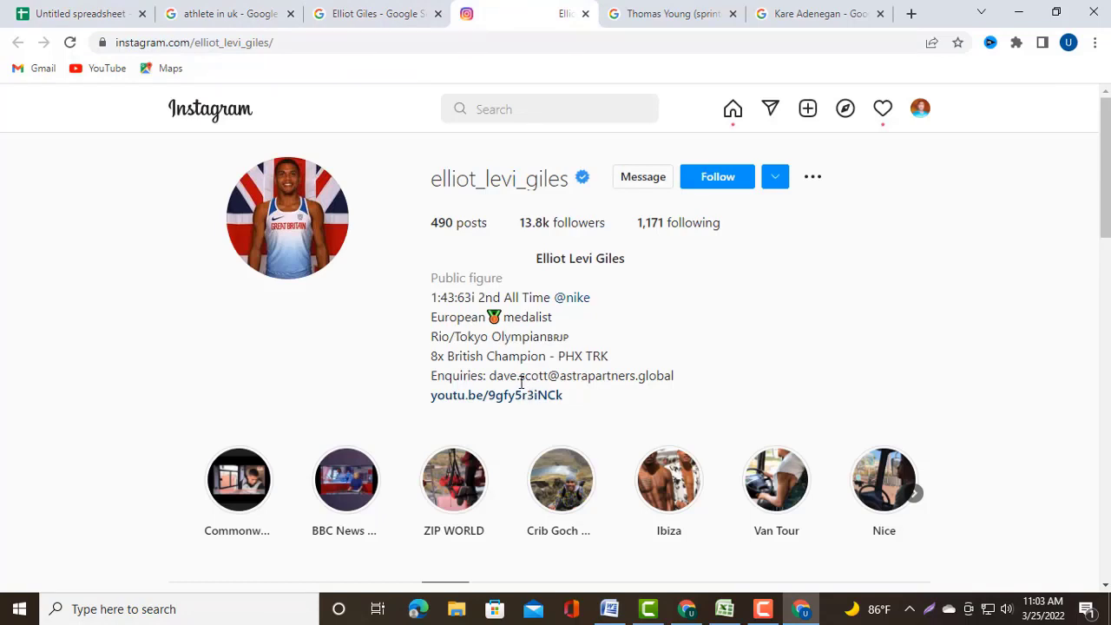
drag(488, 374, 680, 380)
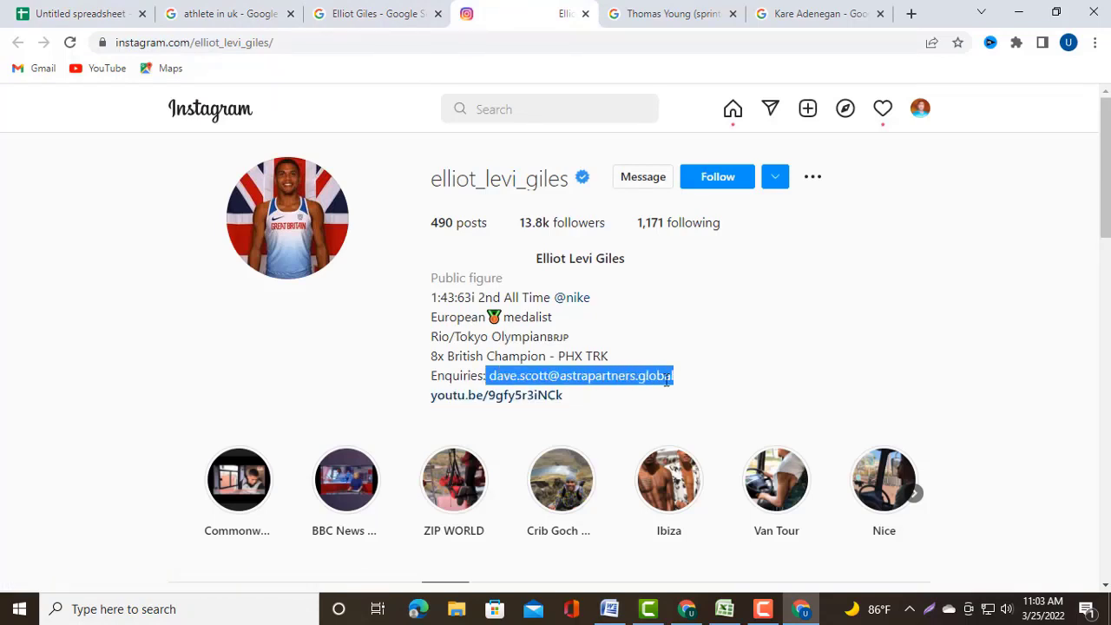
right_click(660, 375)
click(685, 390)
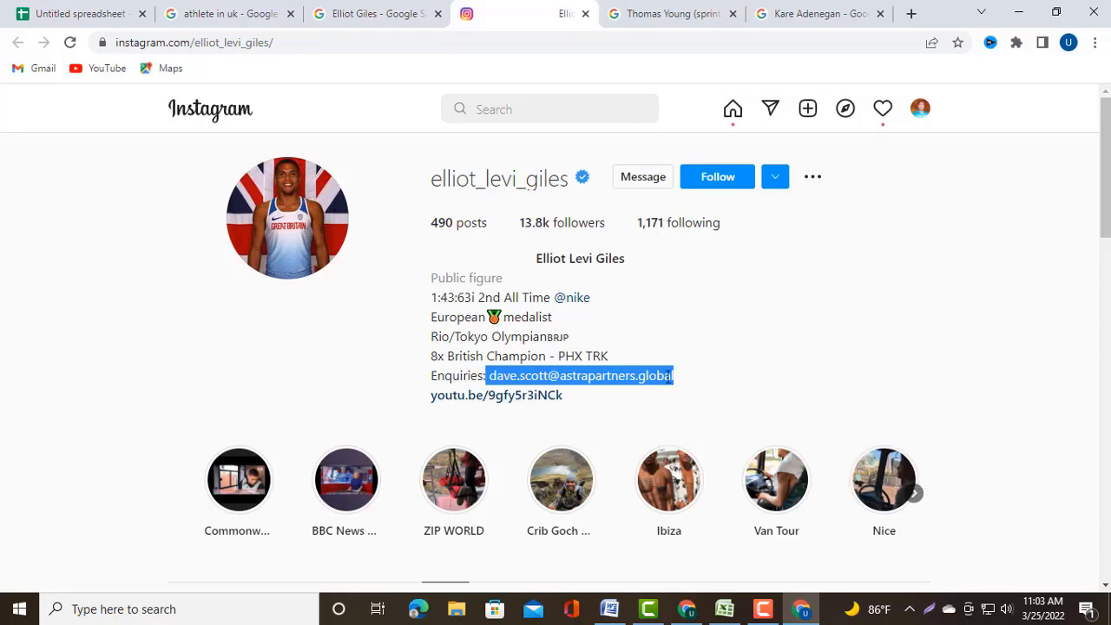
click(115, 17)
double_click(595, 238)
right_click(595, 237)
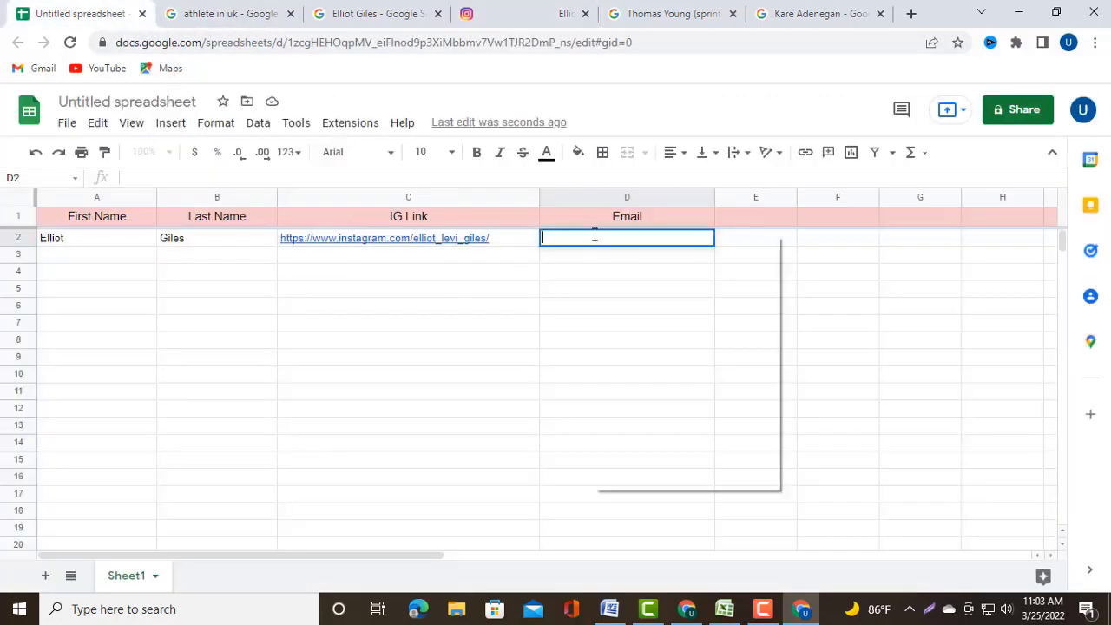
click(639, 361)
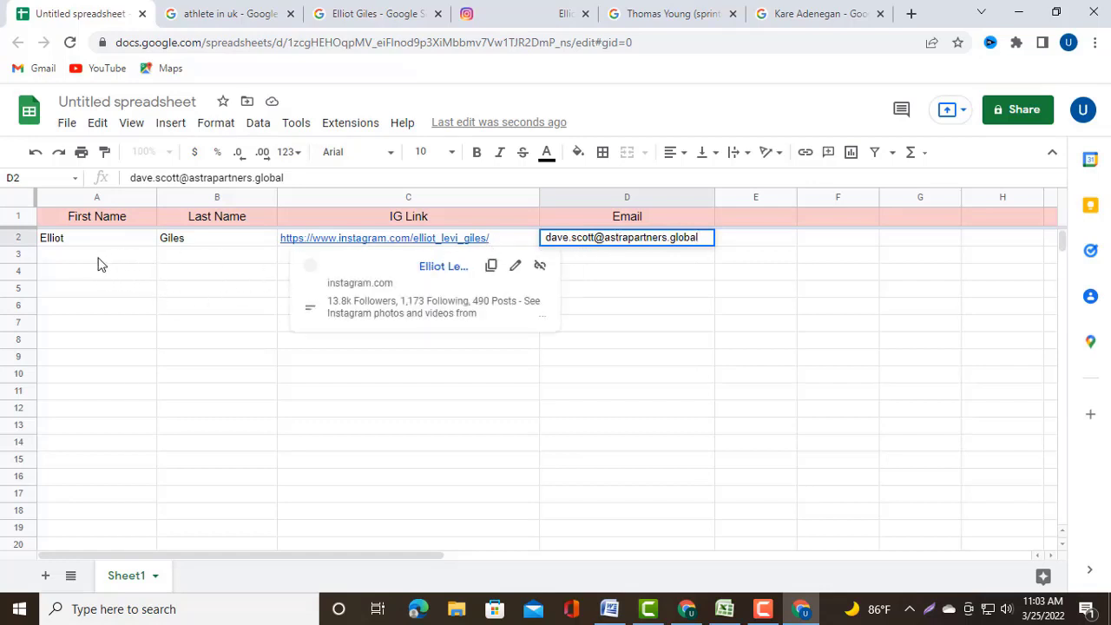
click(499, 16)
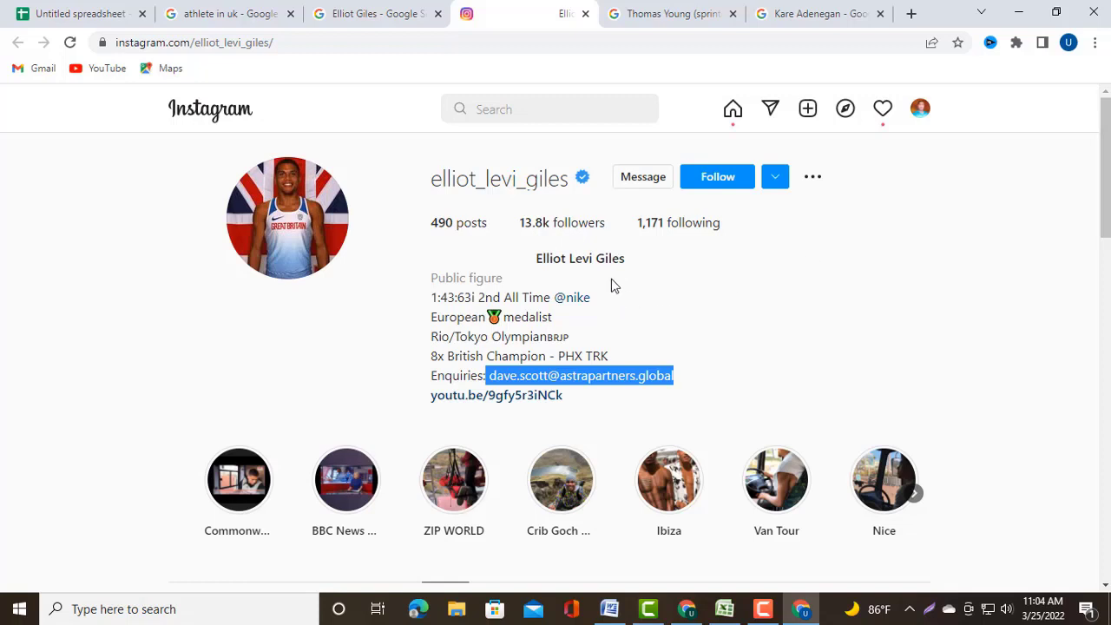
drag(510, 208, 598, 253)
click(684, 258)
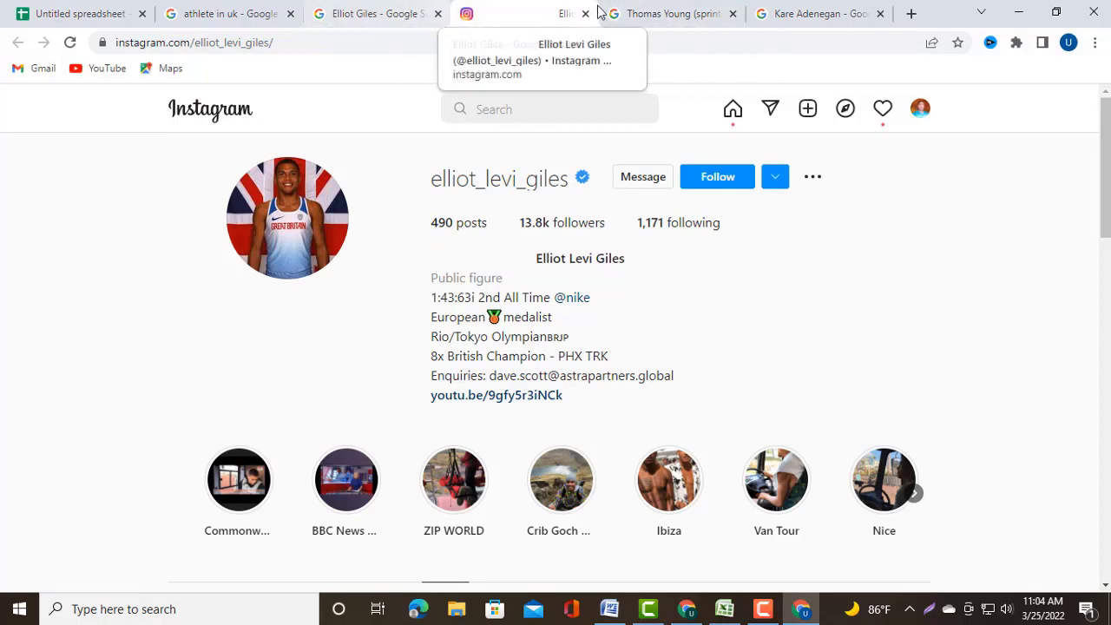
click(643, 10)
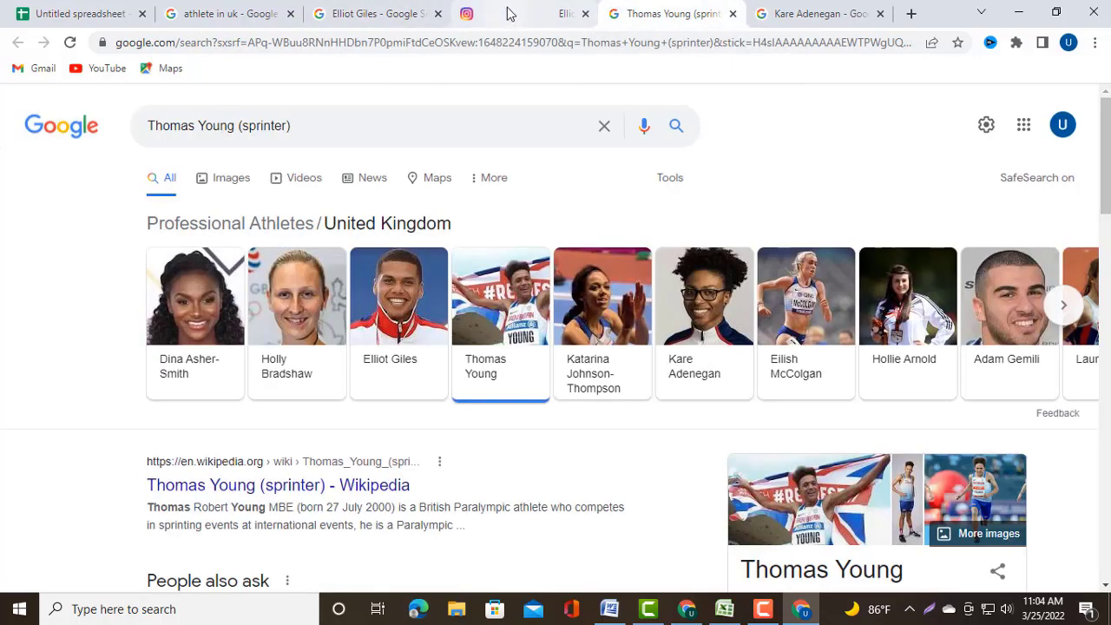
click(511, 14)
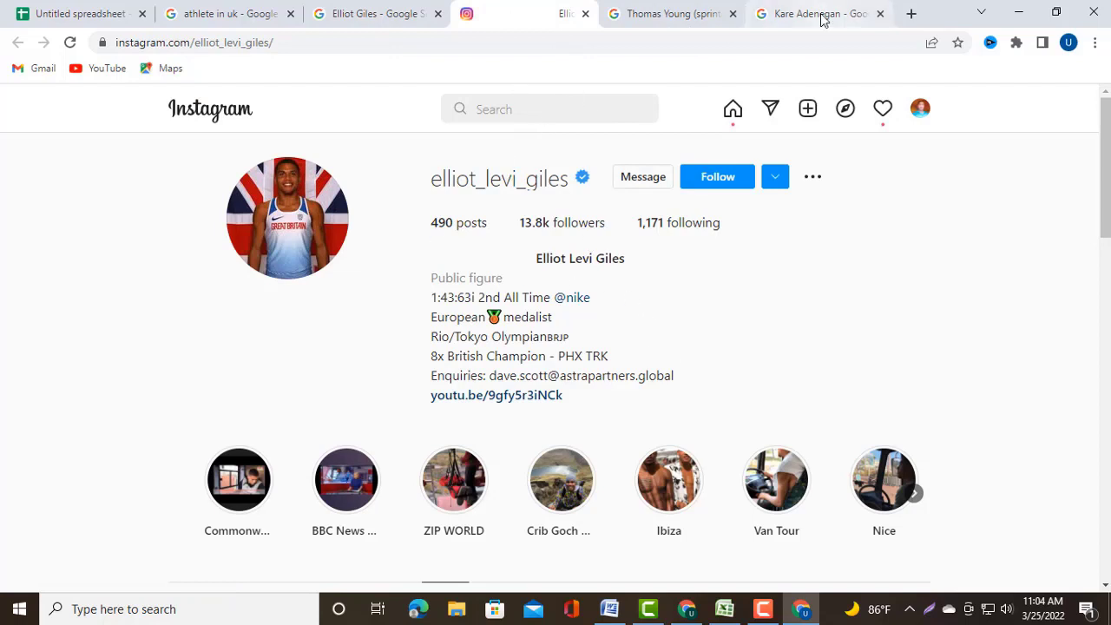
Search Google for "instagram" in a new tab and open the Instagram home page from the results in its own tab
click(911, 14)
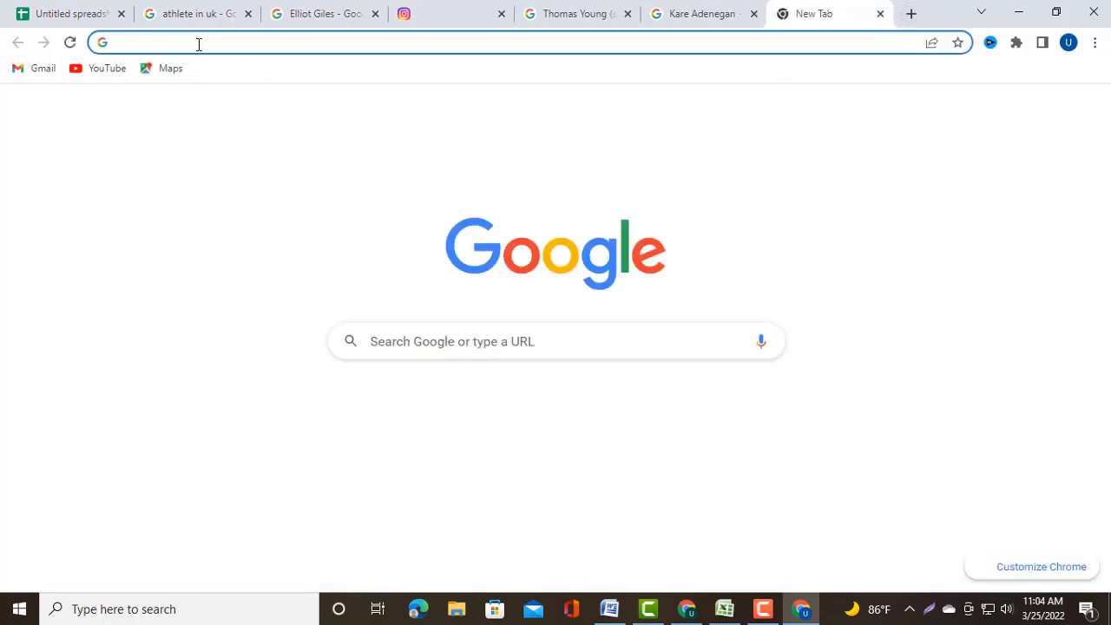
click(427, 347)
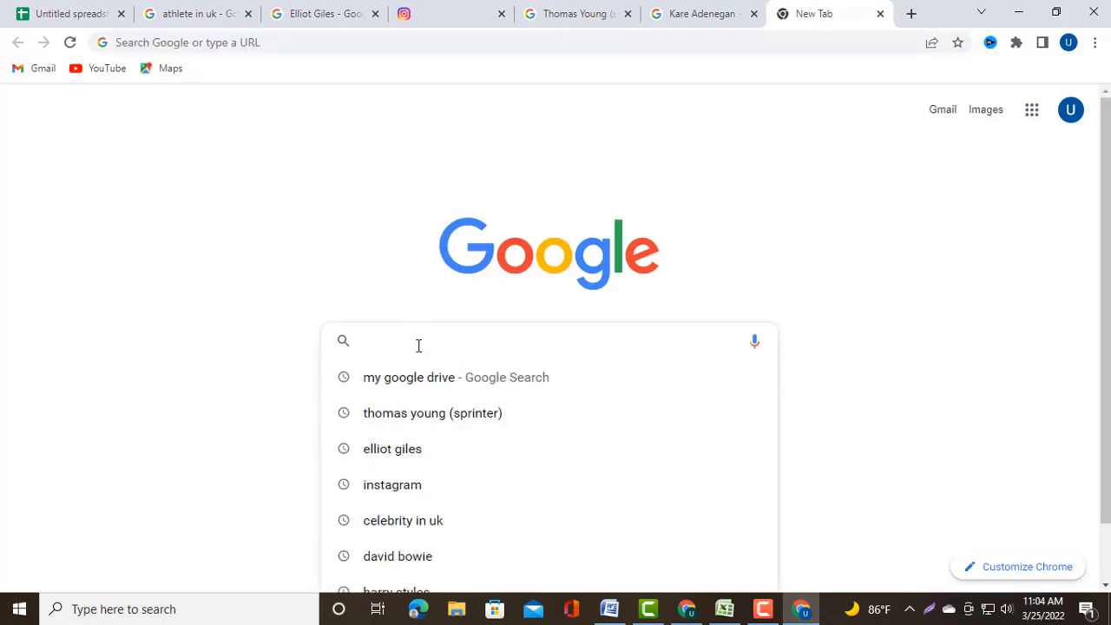
click(392, 485)
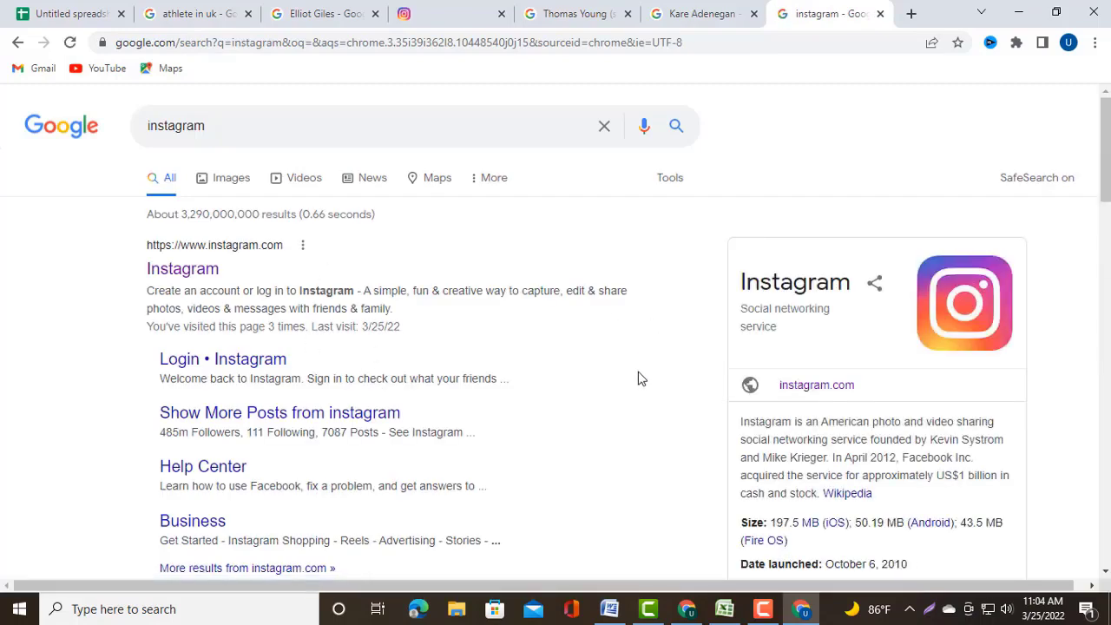
right_click(807, 389)
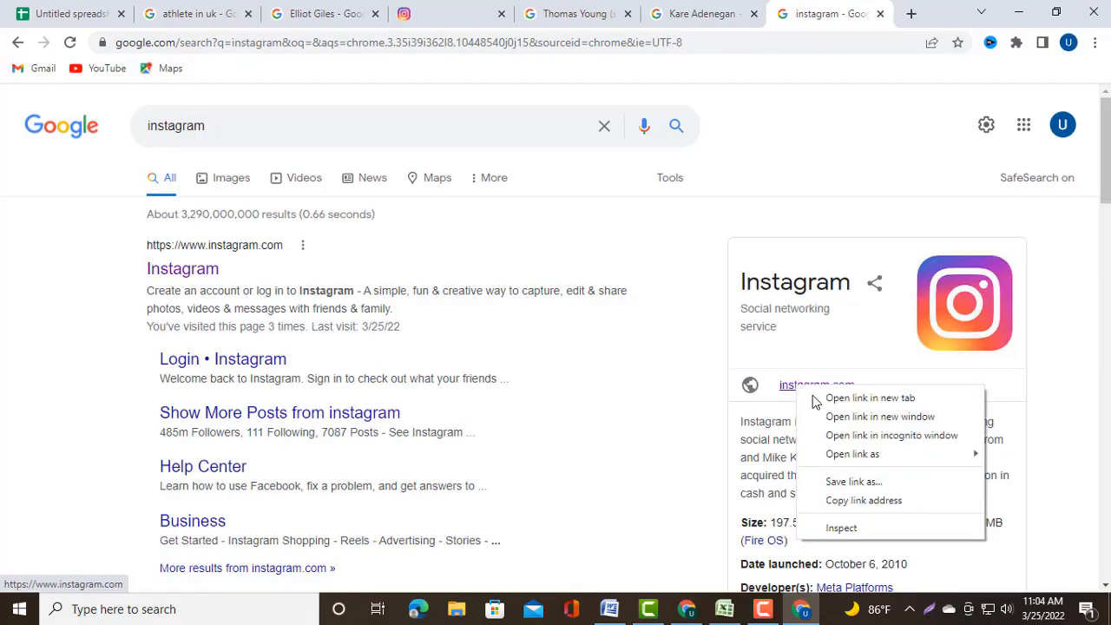
click(830, 400)
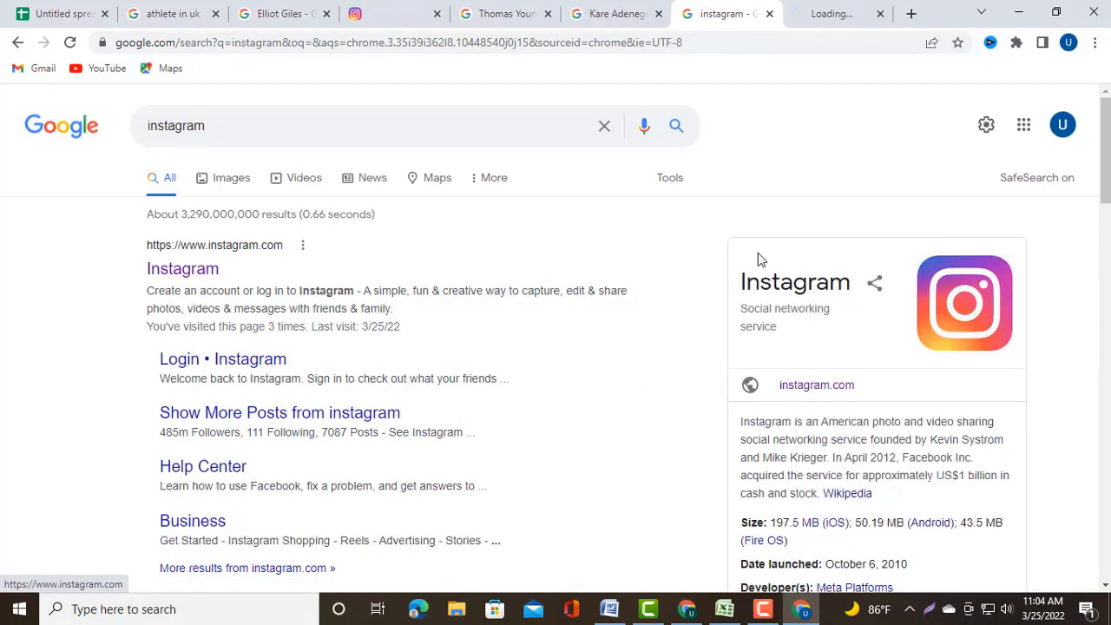
click(803, 13)
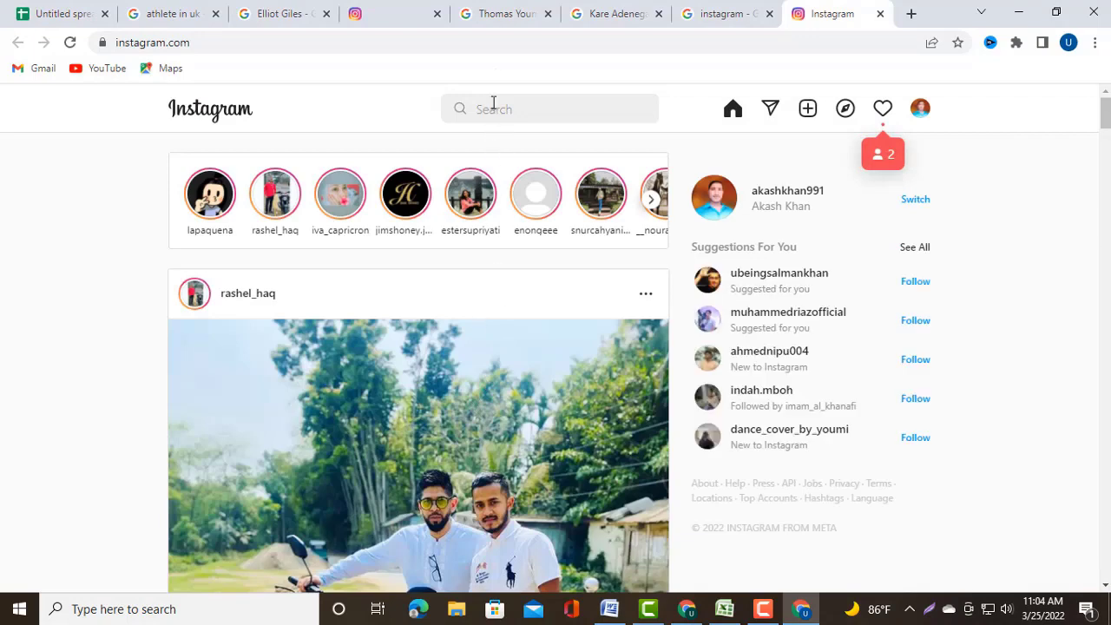
click(382, 15)
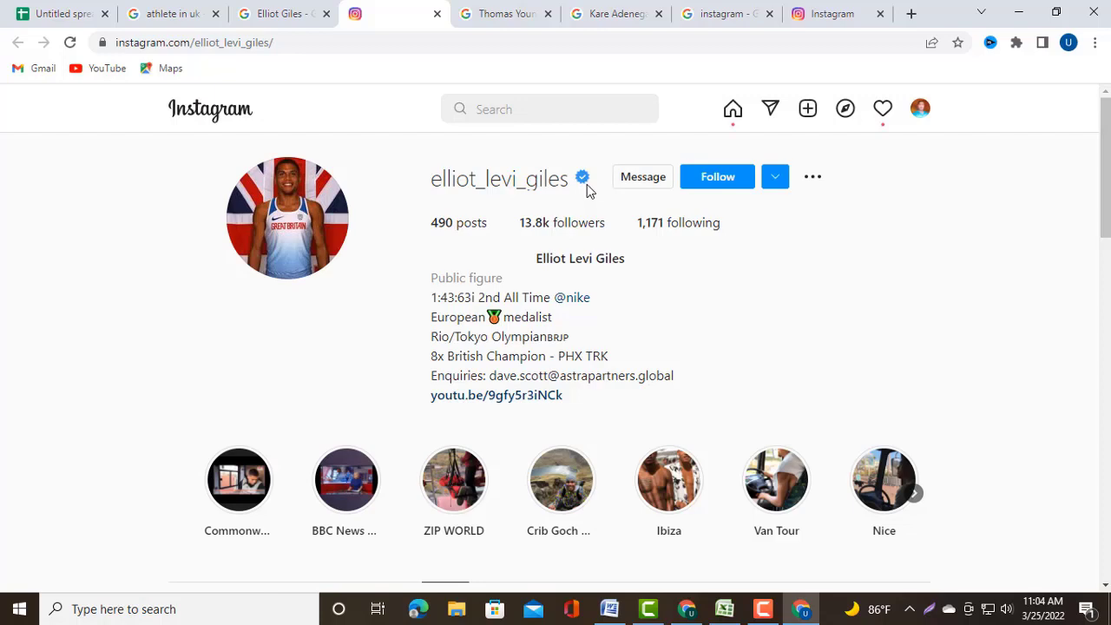
click(816, 14)
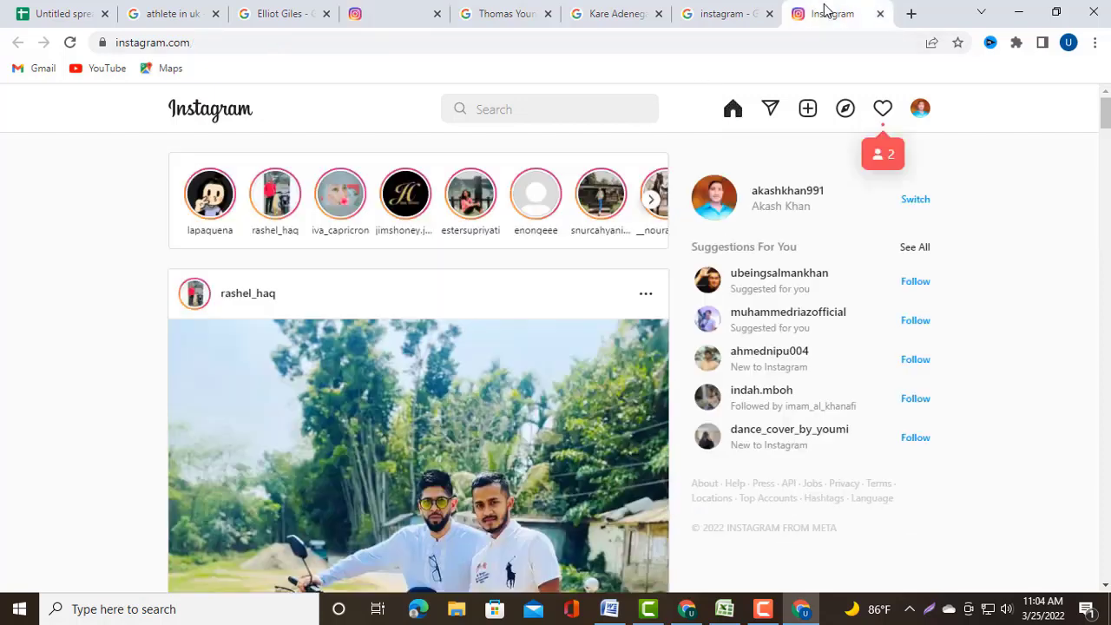
Search Instagram for the hashtag #singeruk
click(504, 110)
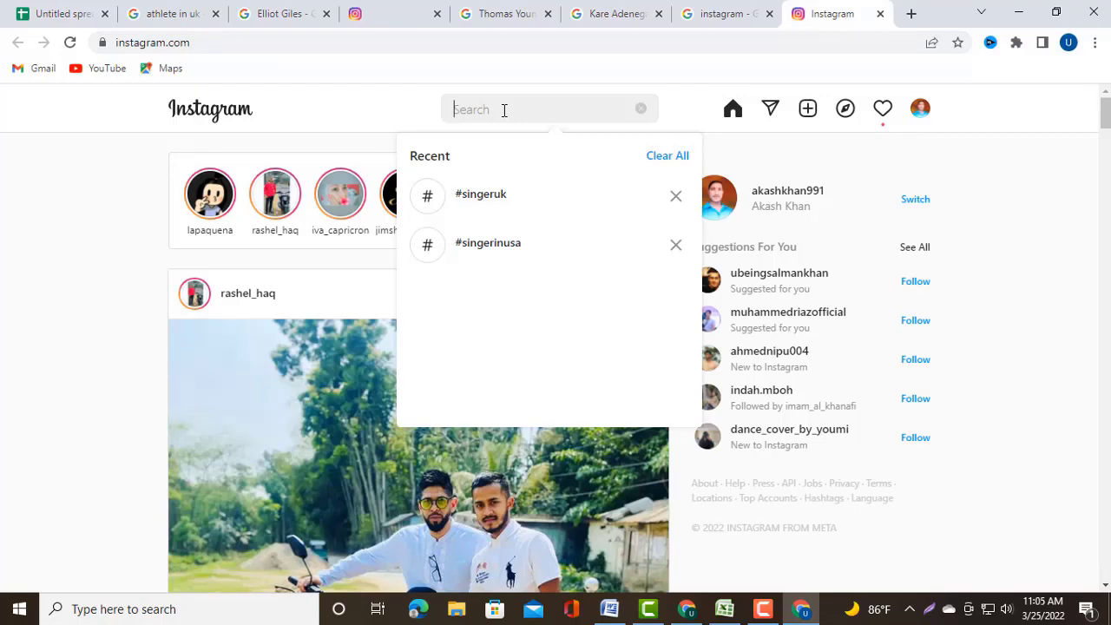
text(#)
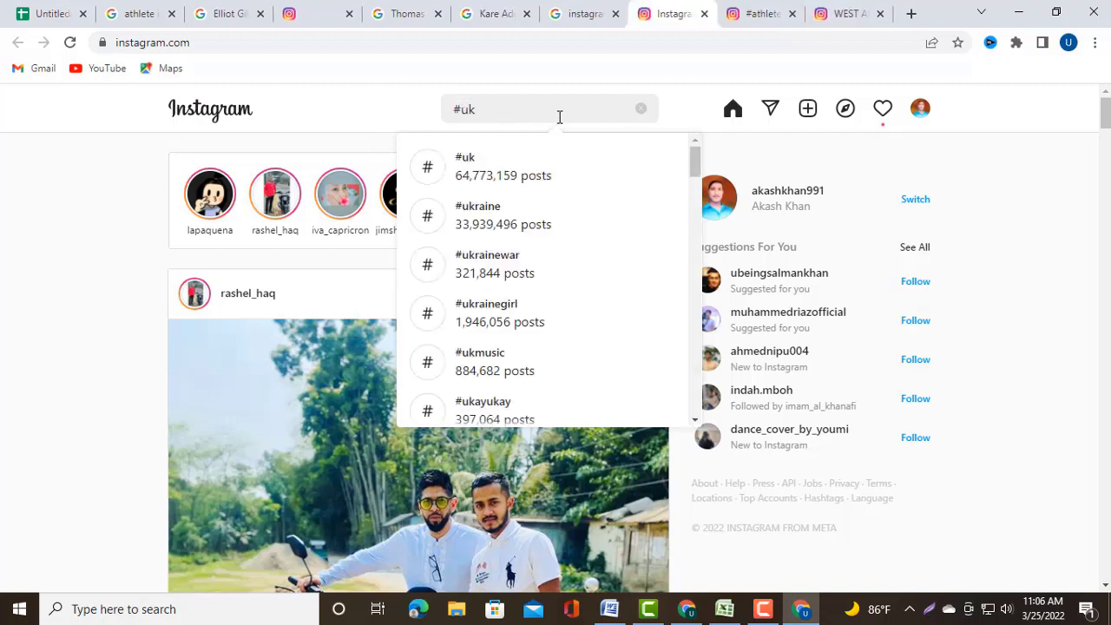
text(s)
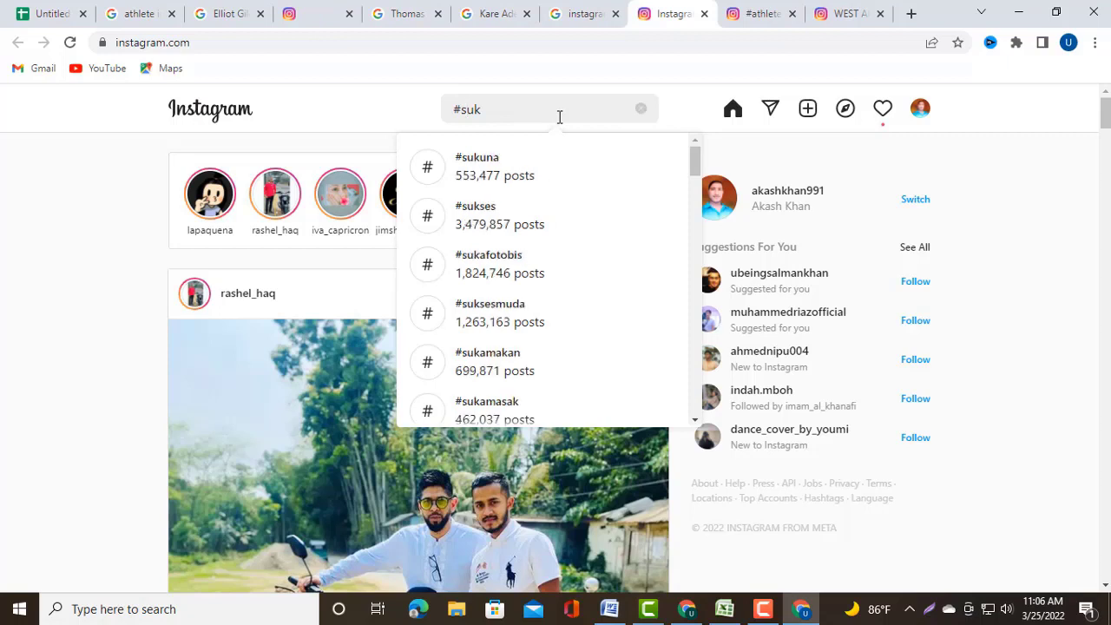
text(ig)
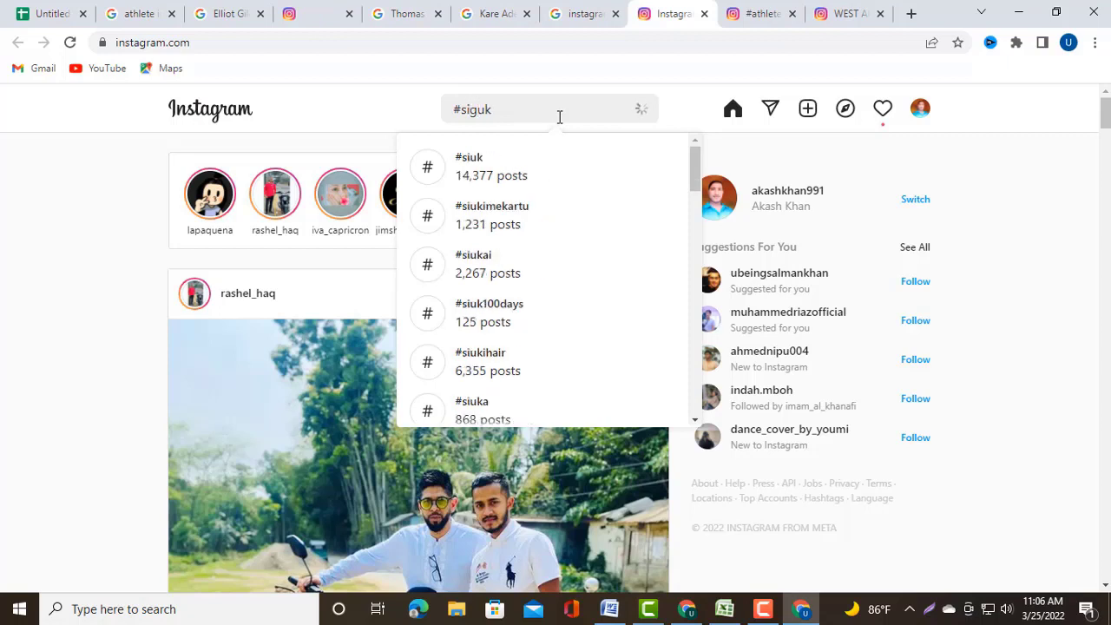
text(n)
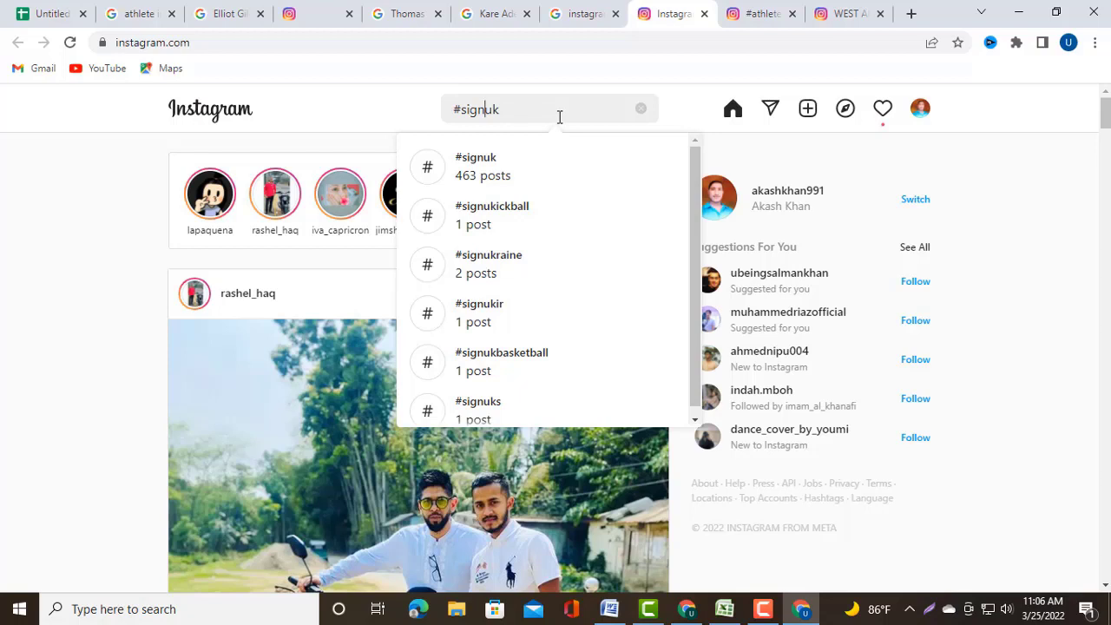
key(BackSpace)
key(BackSpace)
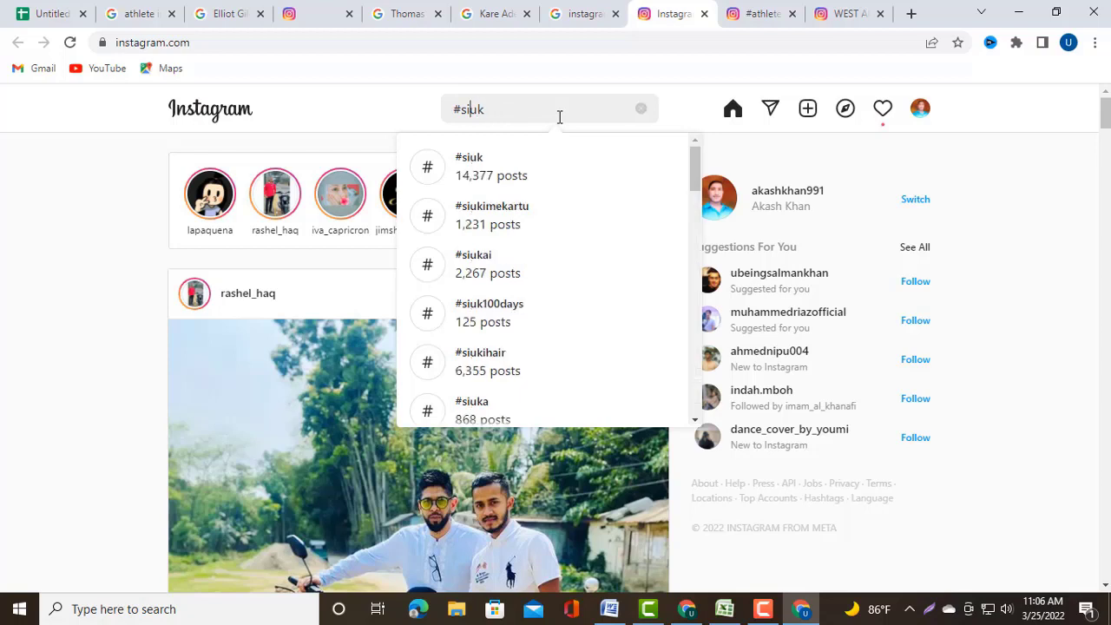
text(nger)
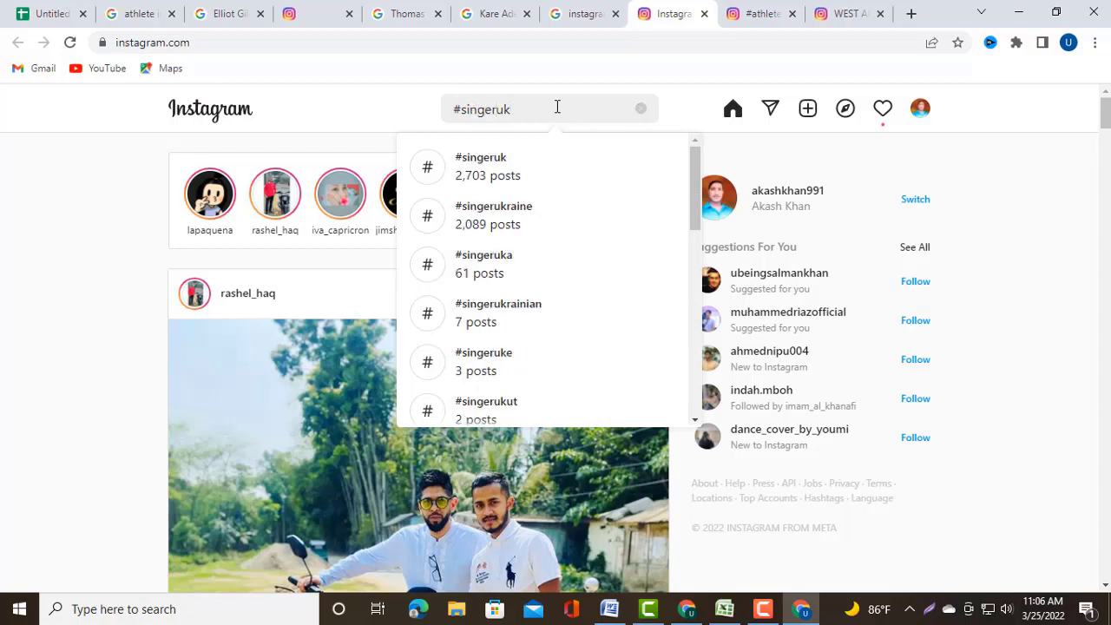
Change the hashtag search to #singerusa and open the #singerusa and #singerusada suggestions in new tabs
key(BackSpace)
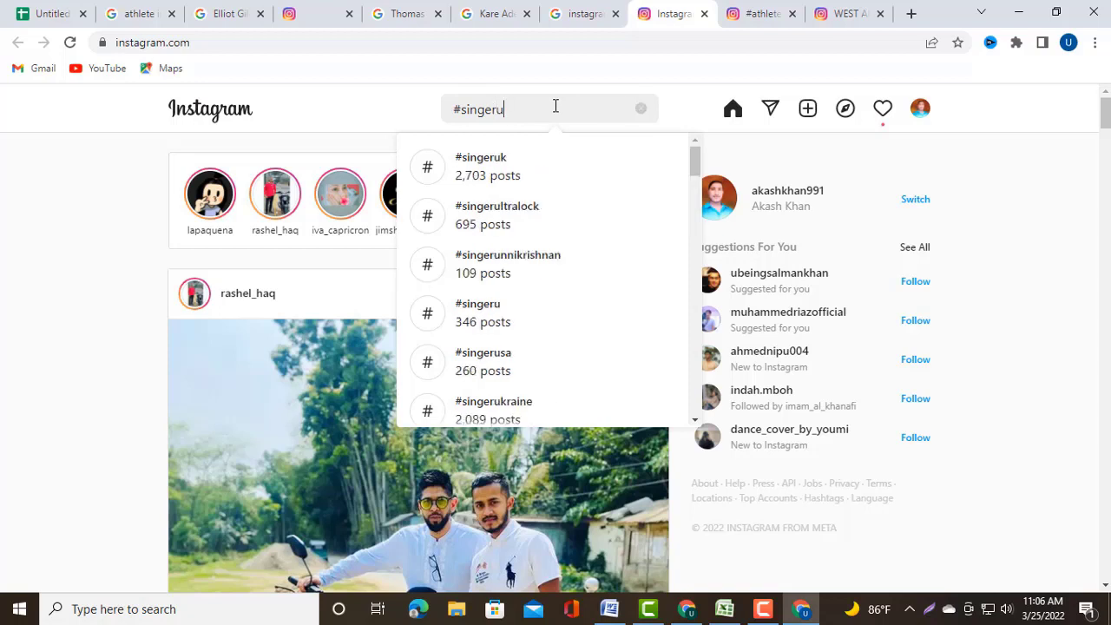
text(ss)
key(BackSpace)
text(a)
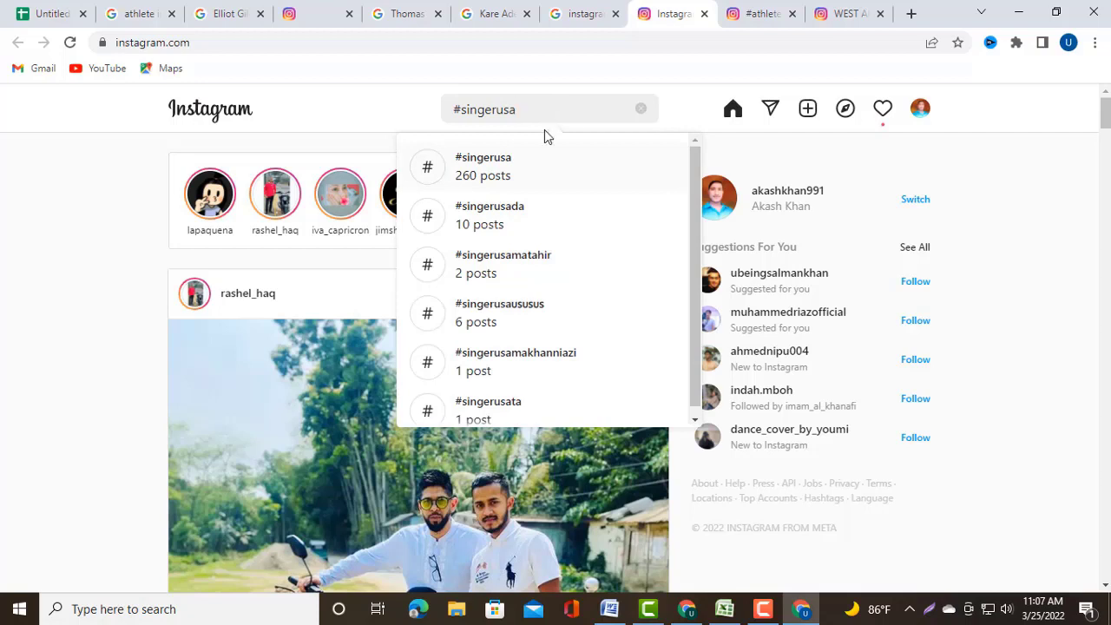
right_click(491, 166)
click(532, 176)
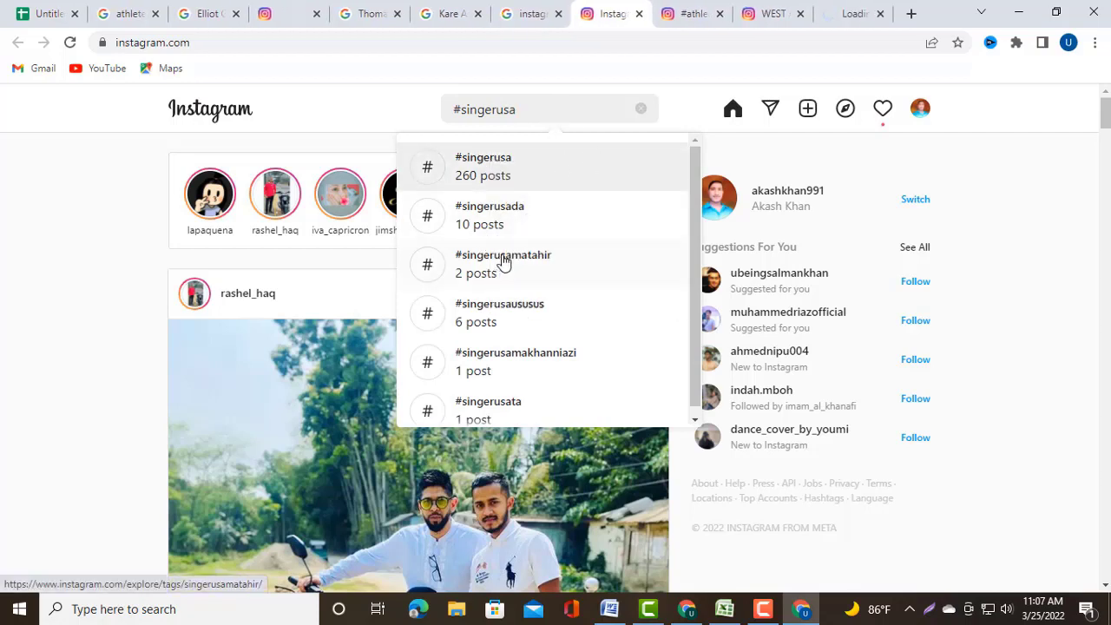
right_click(497, 215)
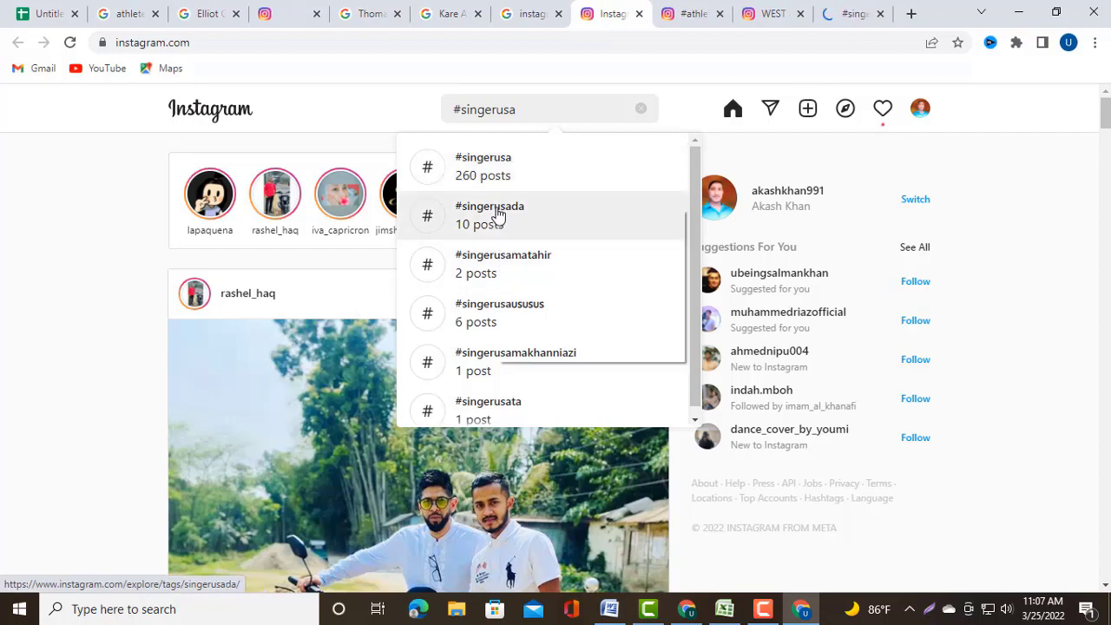
click(546, 224)
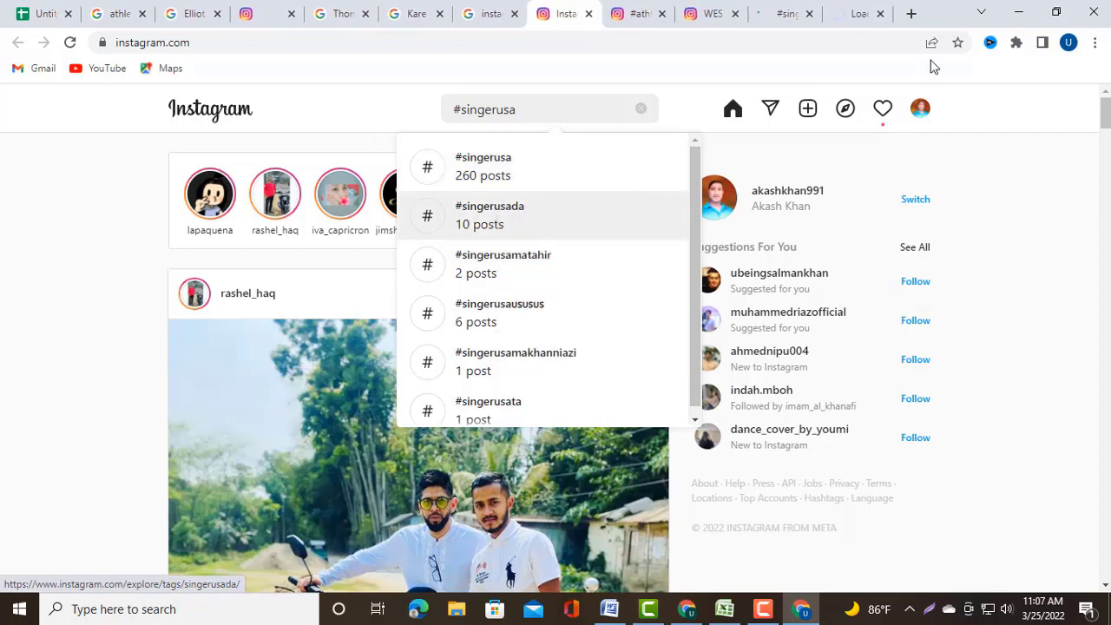
Browse the #singerusa posts, open the first top post and go to the profile of the singer who posted it
click(780, 15)
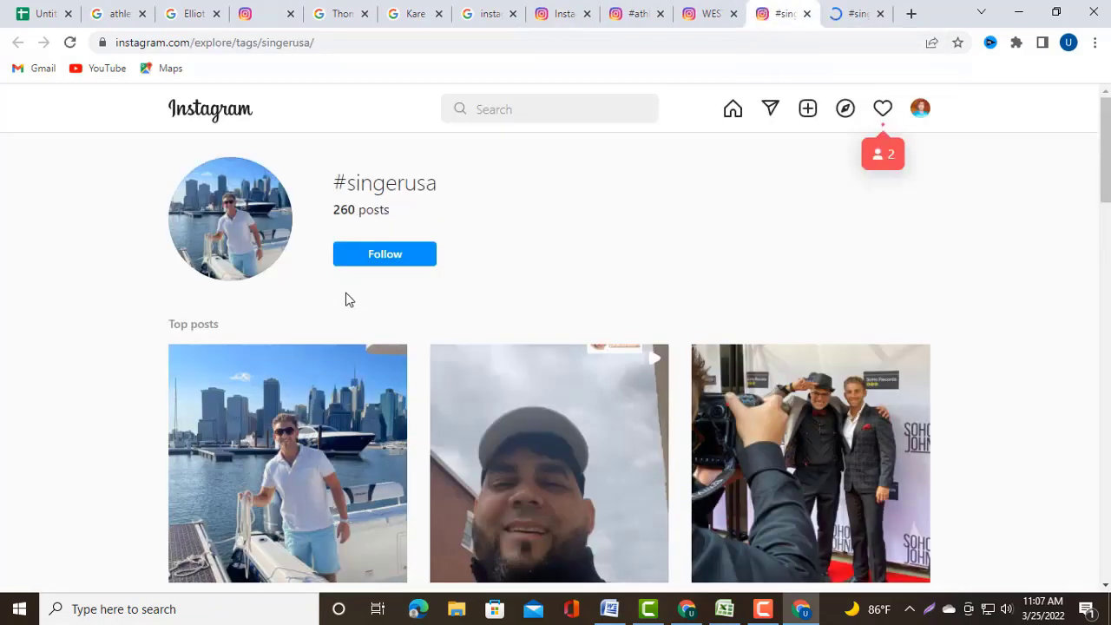
scroll(404, 471, down, 3)
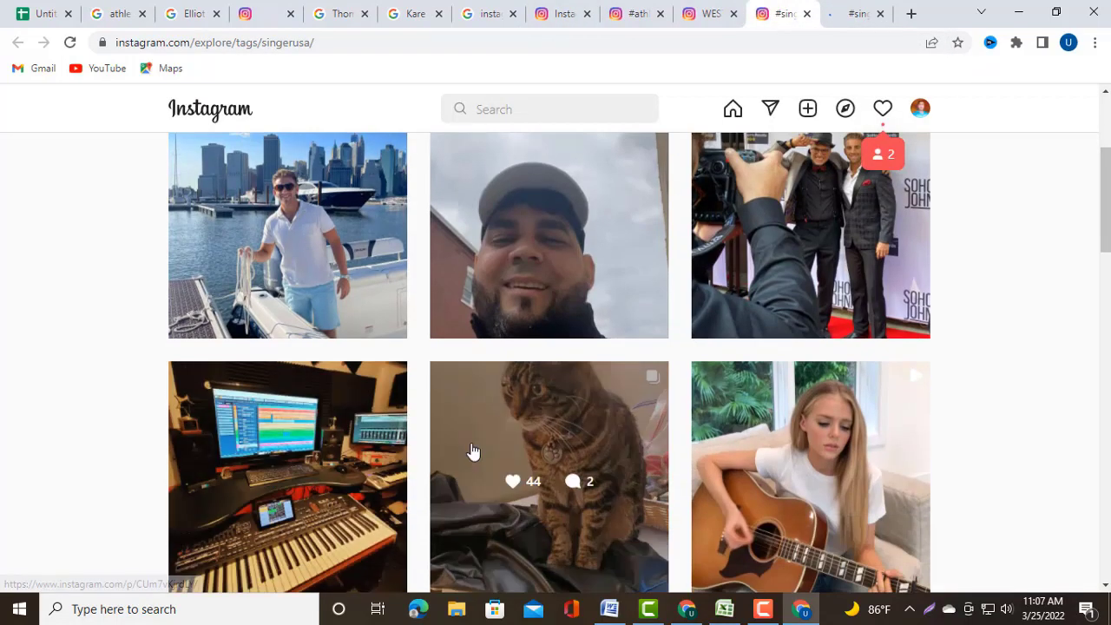
scroll(473, 451, down, 8)
scroll(526, 481, up, 3)
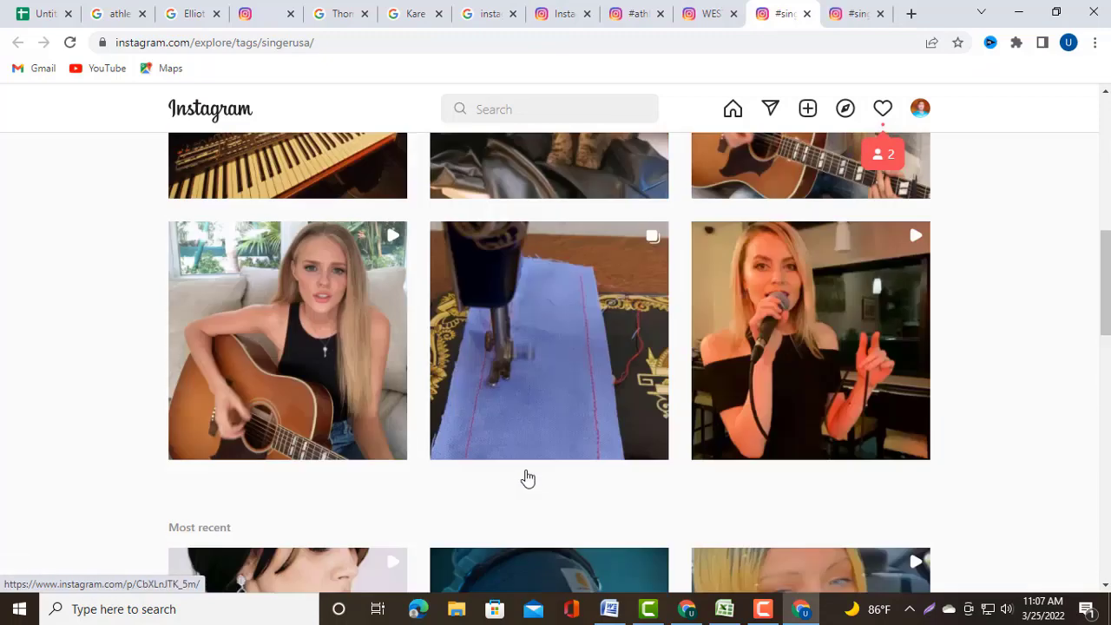
scroll(526, 478, up, 8)
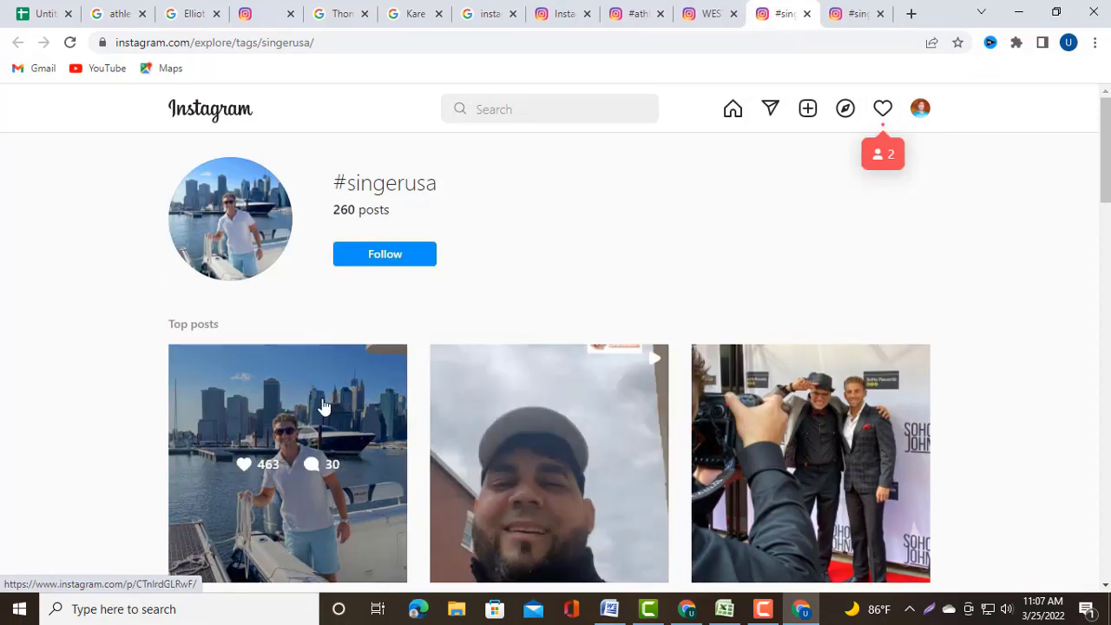
right_click(325, 399)
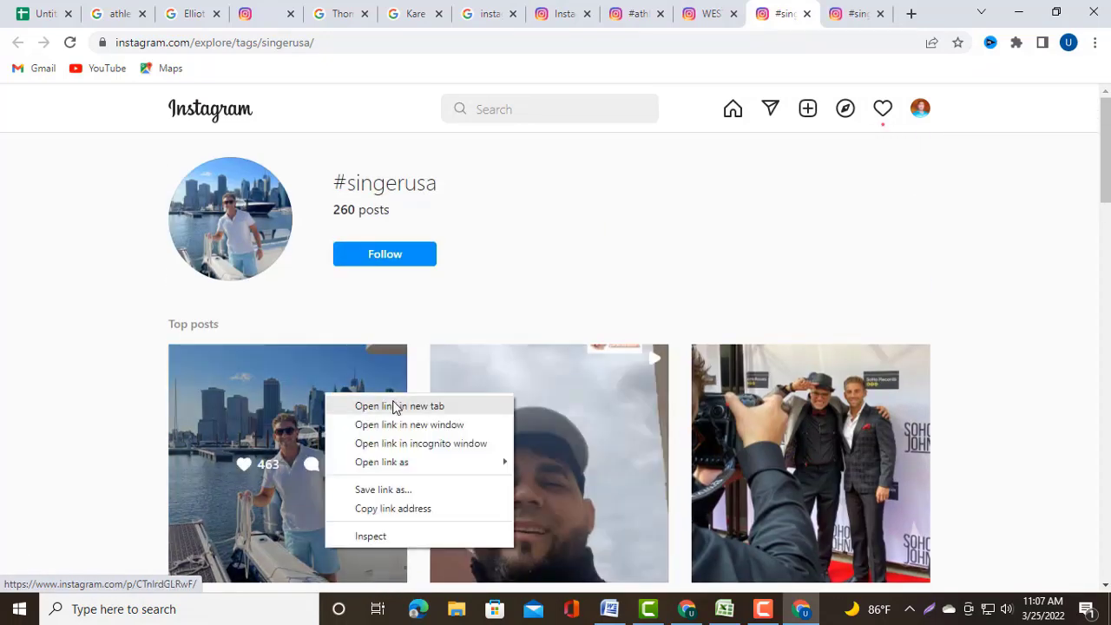
click(262, 400)
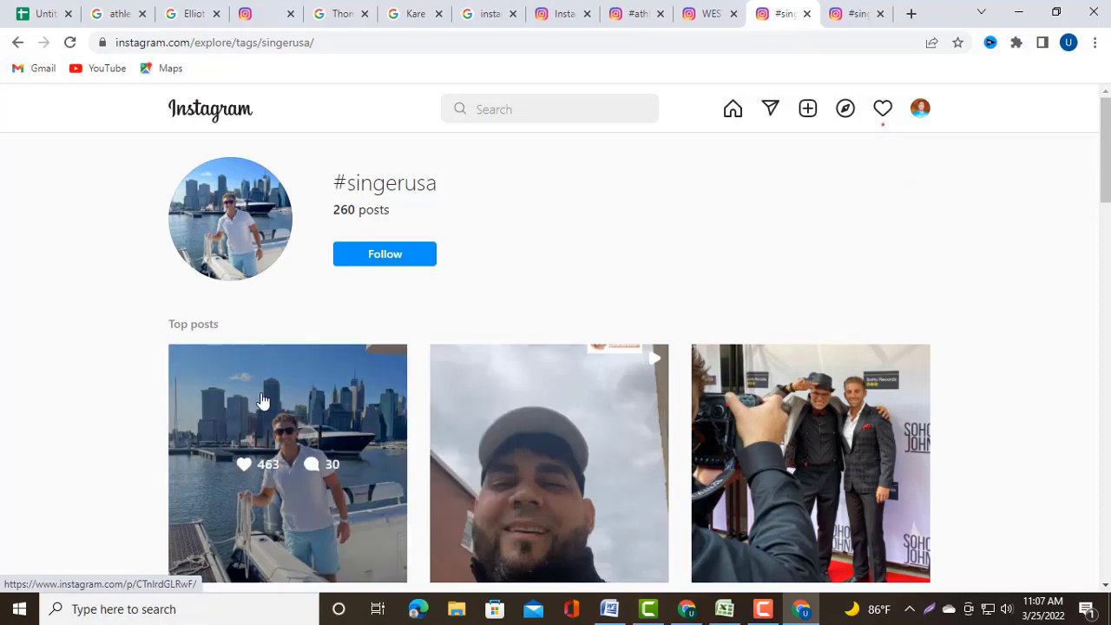
click(271, 406)
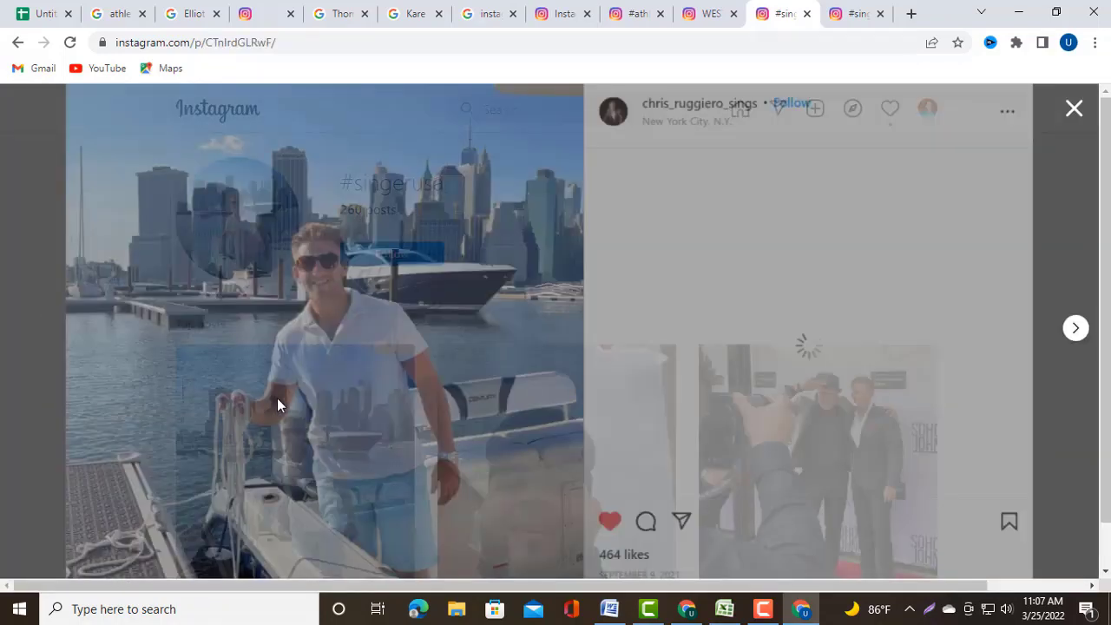
double_click(309, 390)
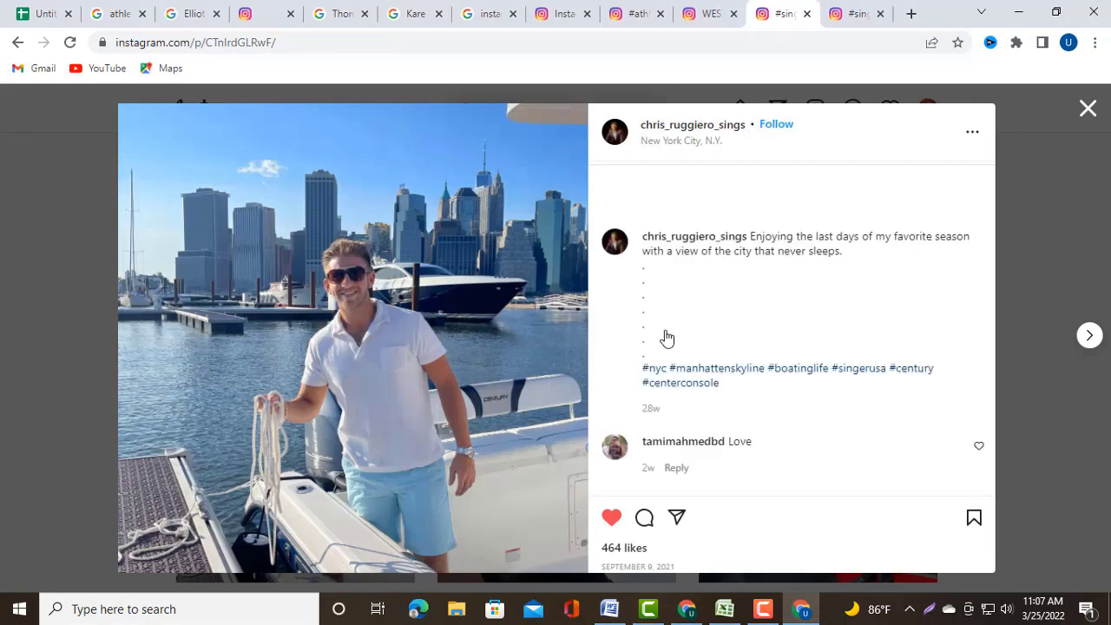
click(701, 131)
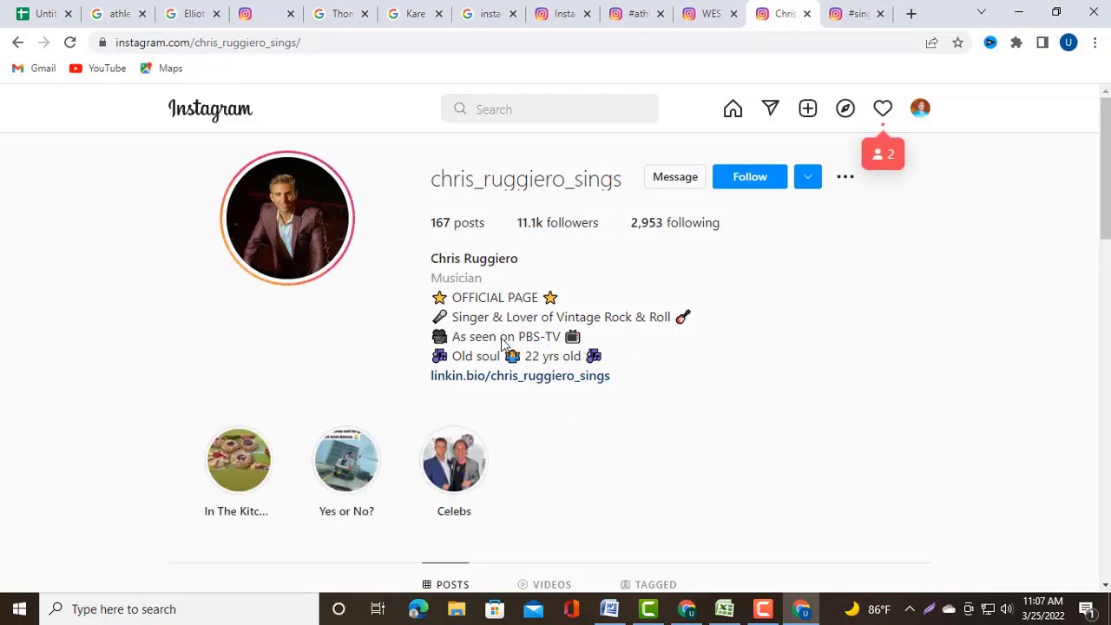
Copy the singer's first name from the Instagram profile into cell A3 of the lead sheet
drag(461, 258, 423, 266)
right_click(447, 251)
click(471, 264)
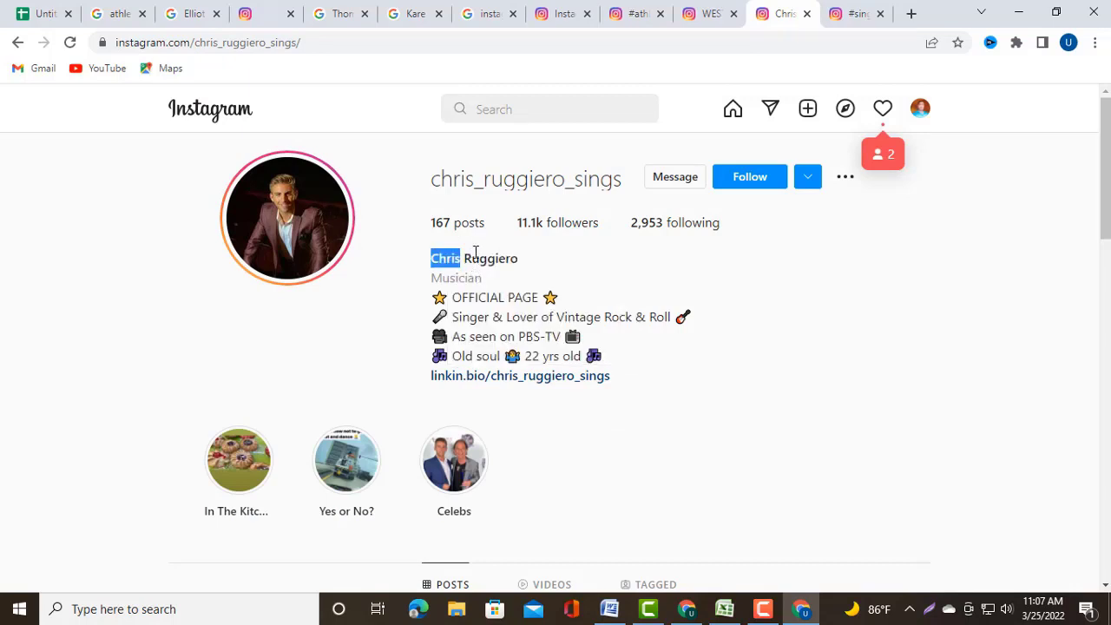
click(68, 24)
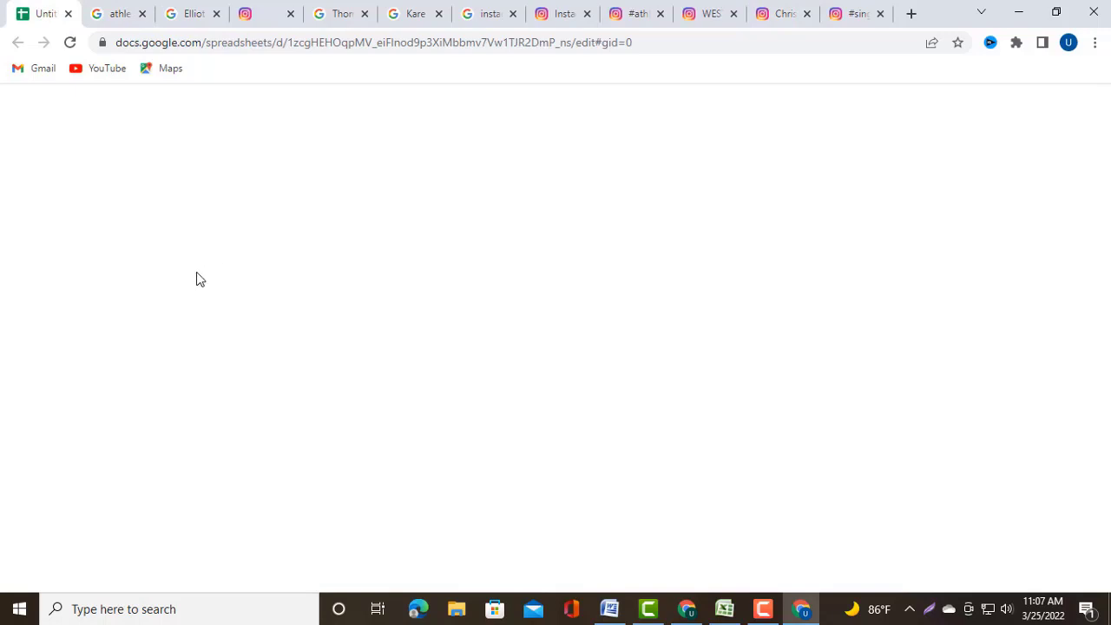
click(80, 261)
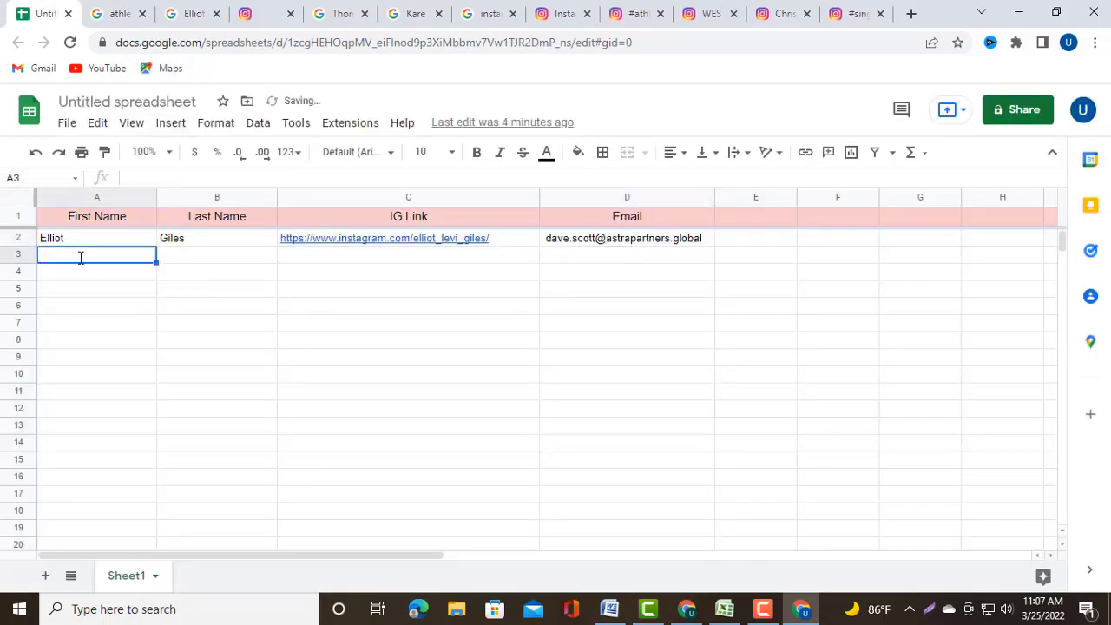
right_click(80, 258)
click(120, 337)
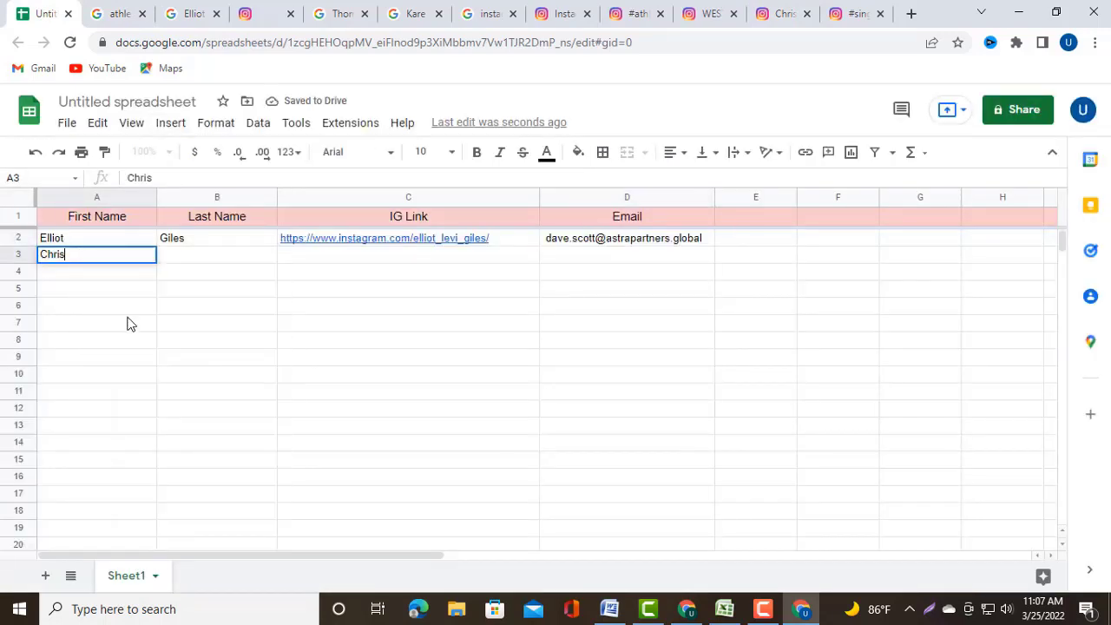
Copy the singer's last name from the Instagram profile into cell B3 of the lead sheet
double_click(194, 258)
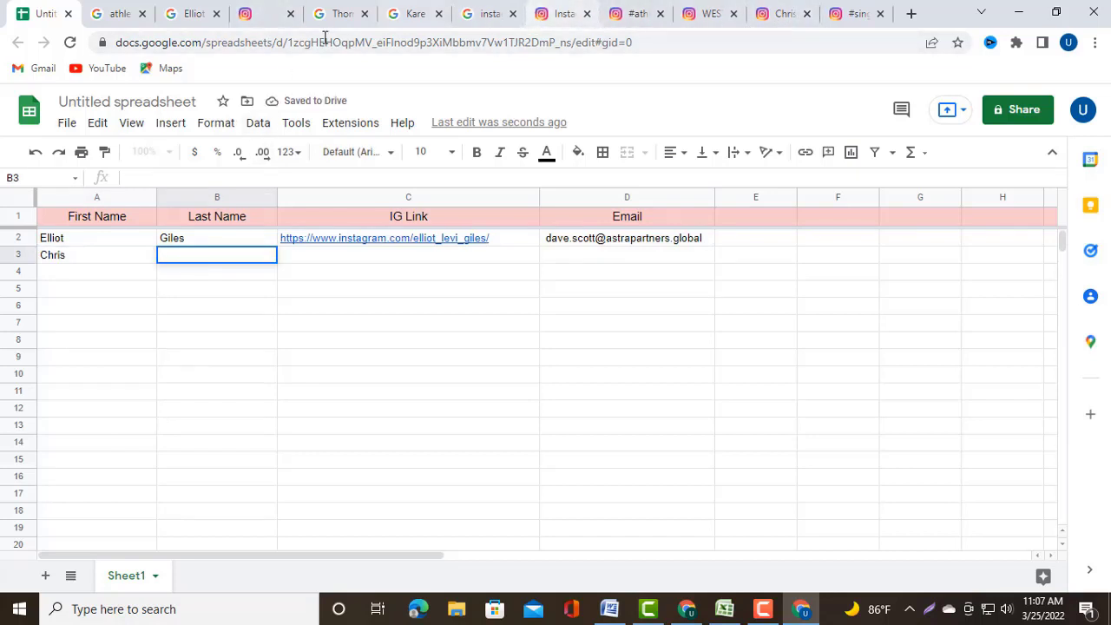
click(256, 16)
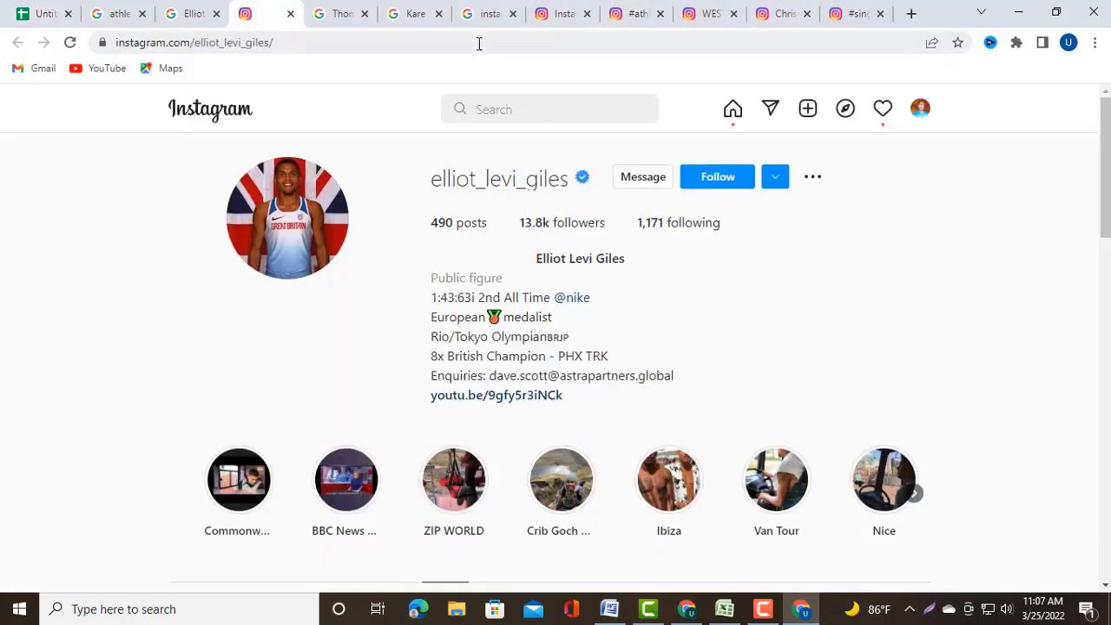
click(564, 15)
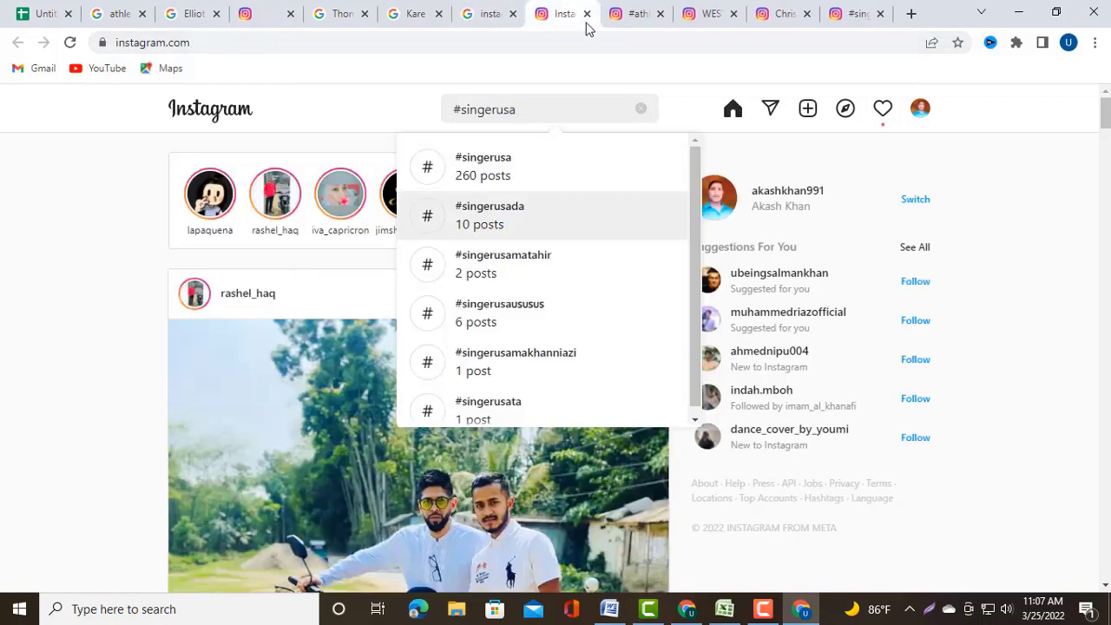
click(851, 22)
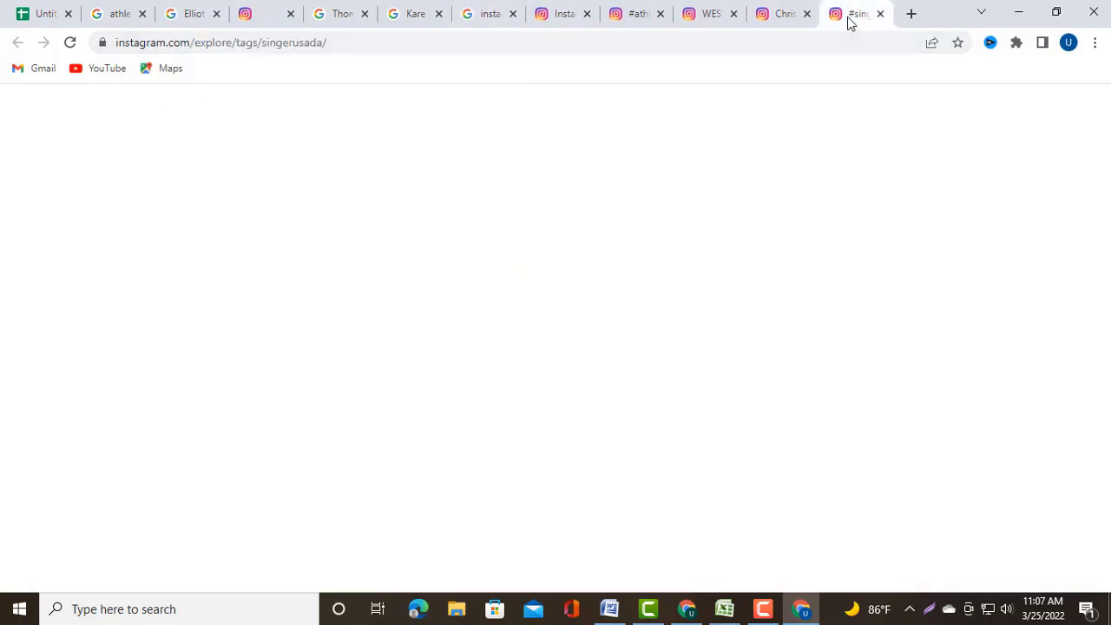
click(778, 23)
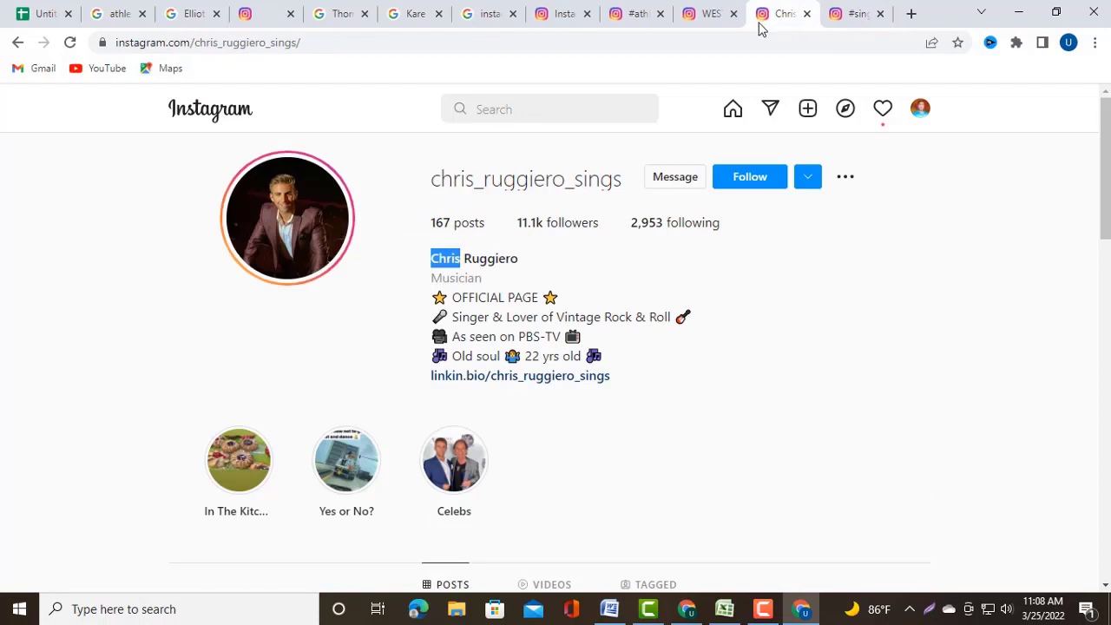
click(507, 258)
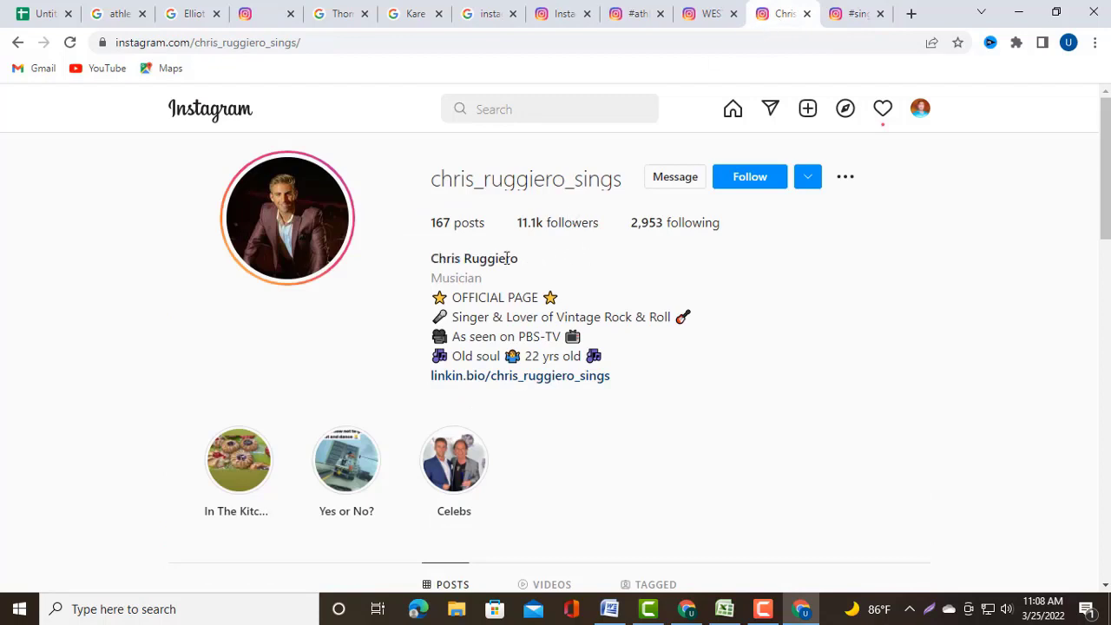
drag(463, 257, 532, 264)
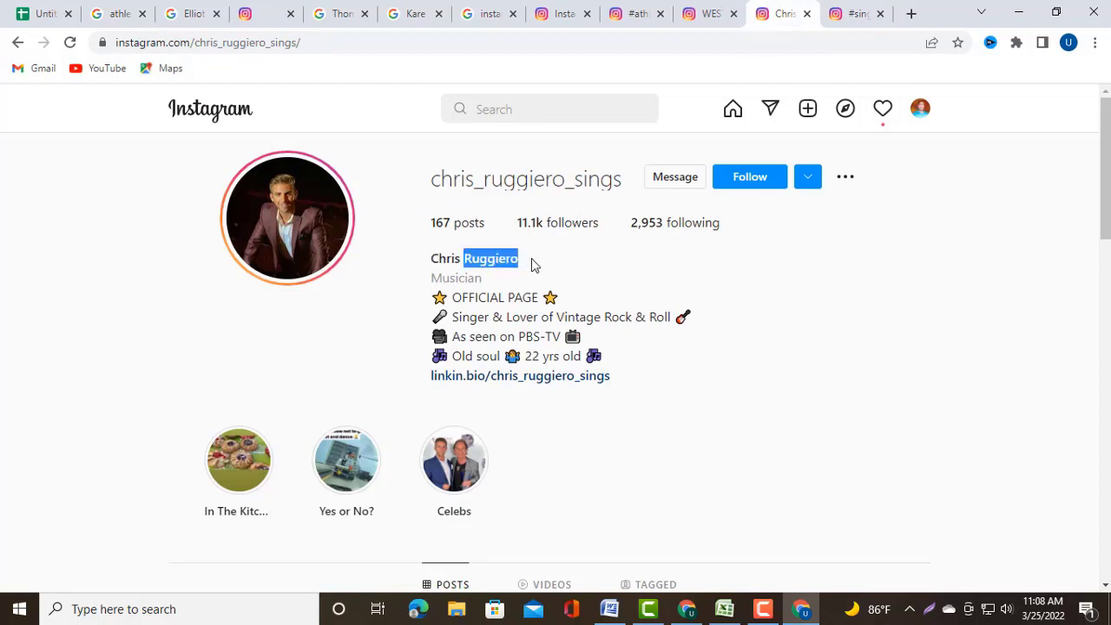
right_click(499, 251)
click(530, 260)
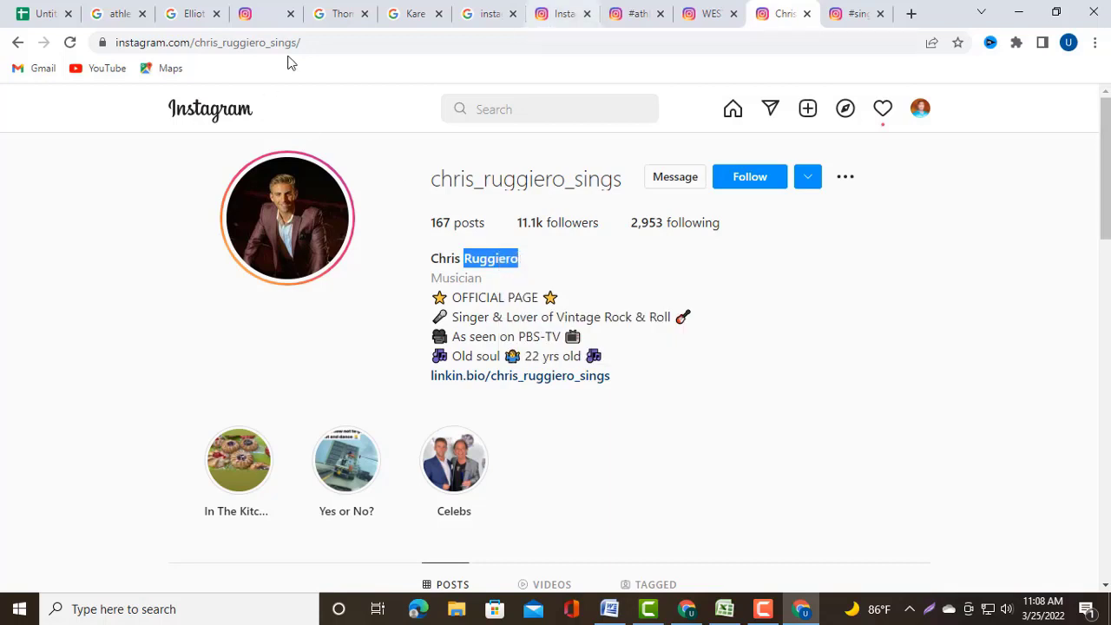
click(43, 17)
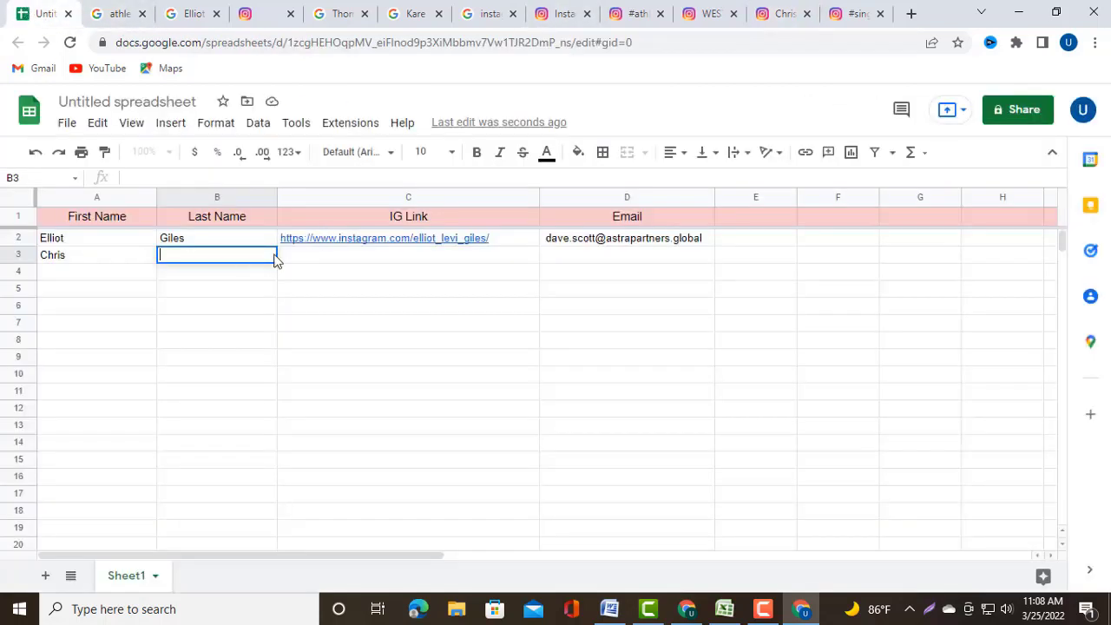
double_click(237, 255)
right_click(234, 251)
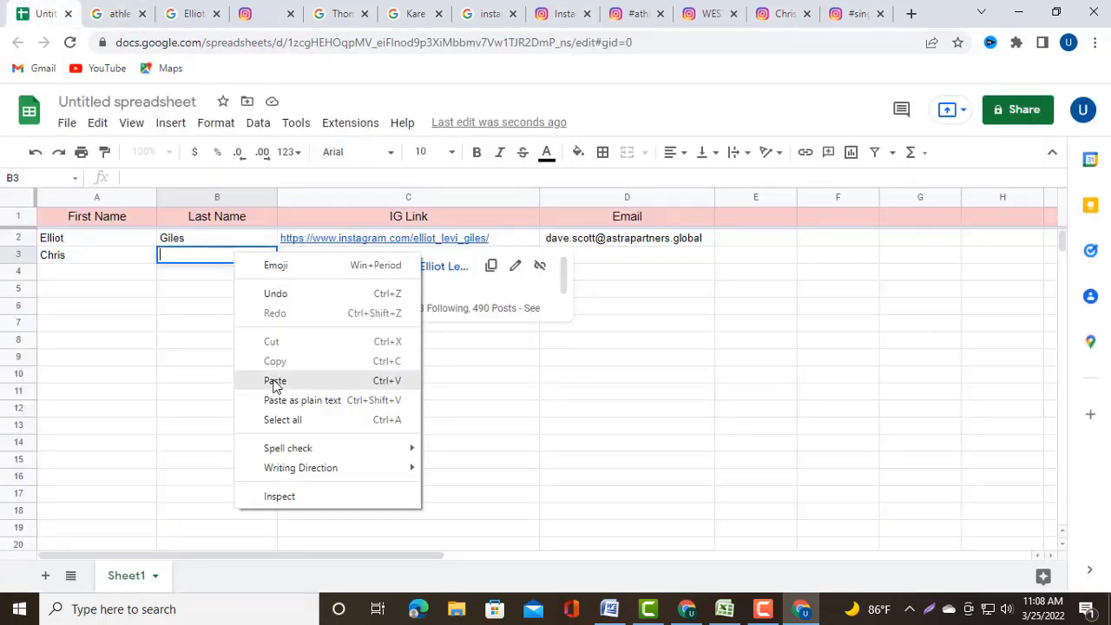
click(272, 380)
click(252, 312)
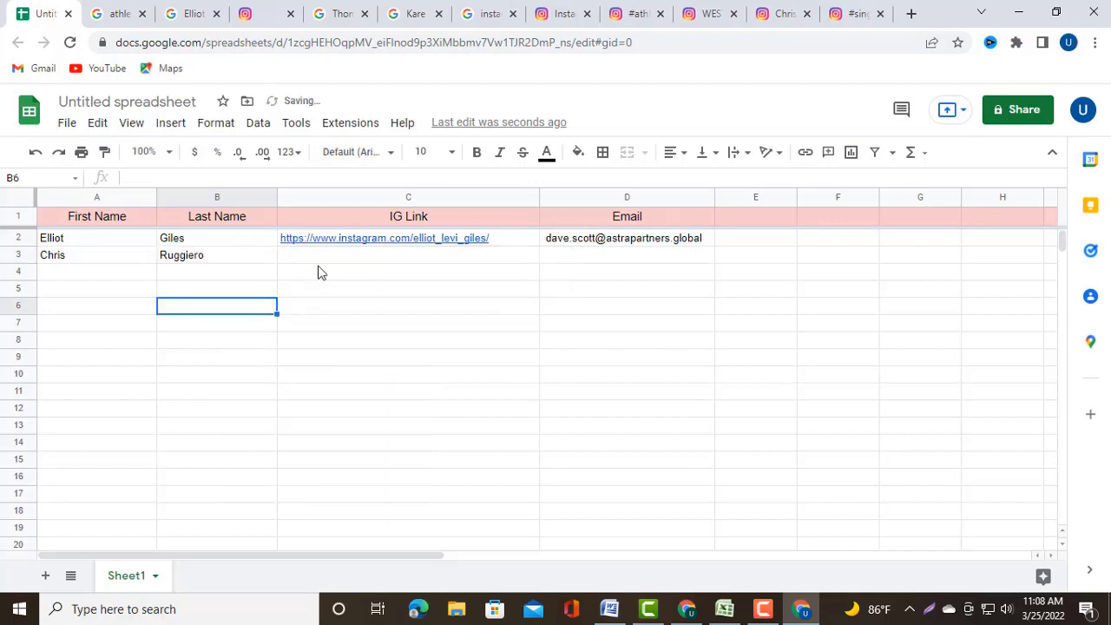
Copy the web address of the singer's Instagram profile into cell C3 under IG Link
double_click(322, 253)
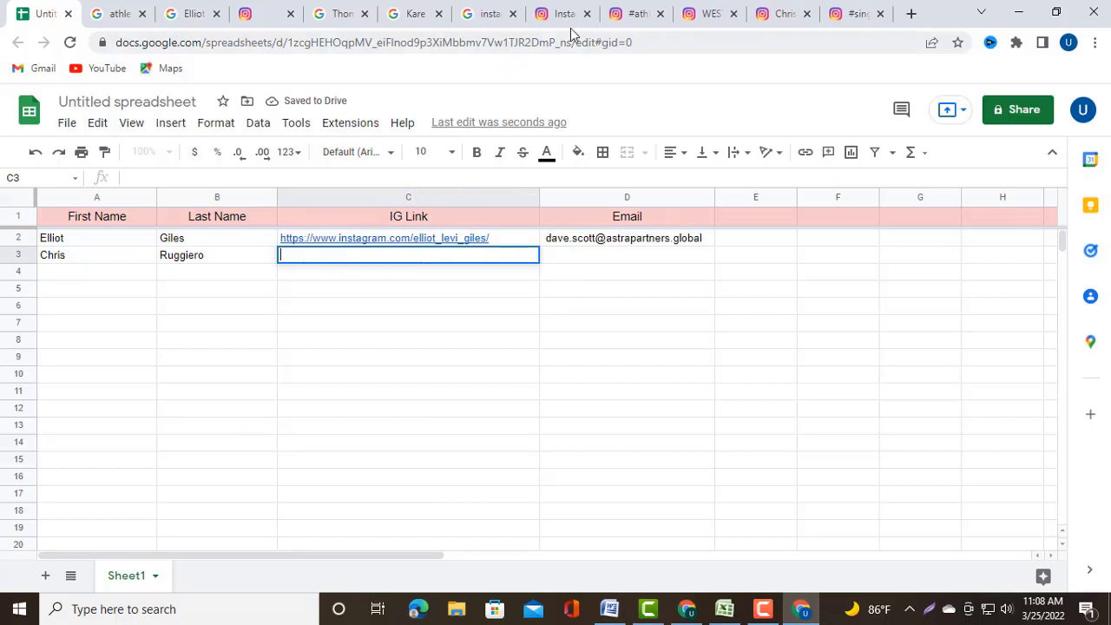
click(784, 13)
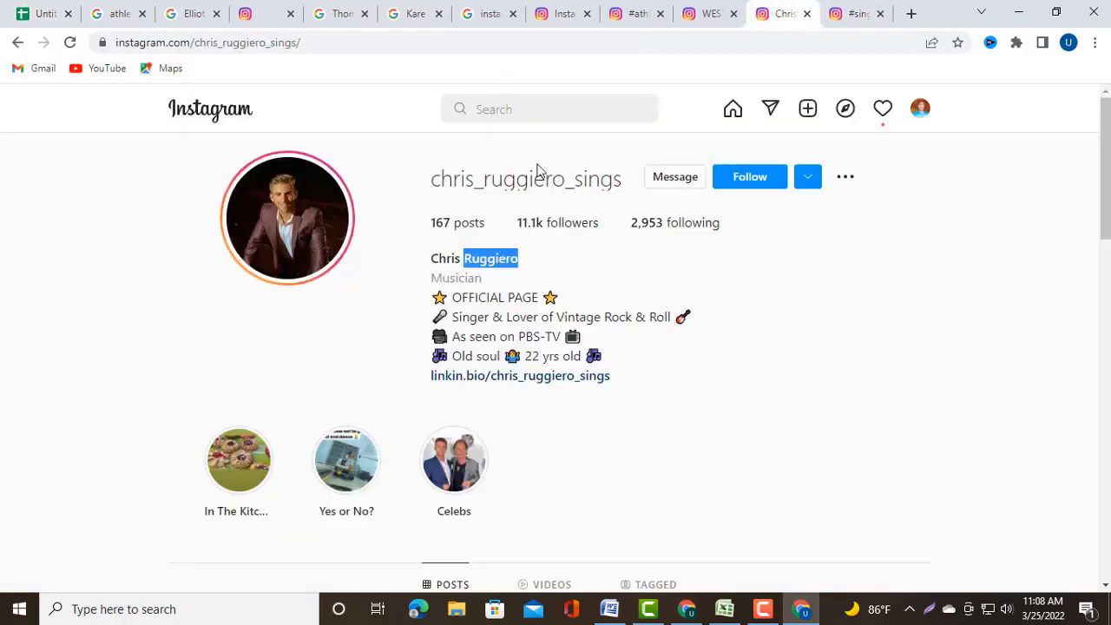
click(238, 42)
right_click(237, 41)
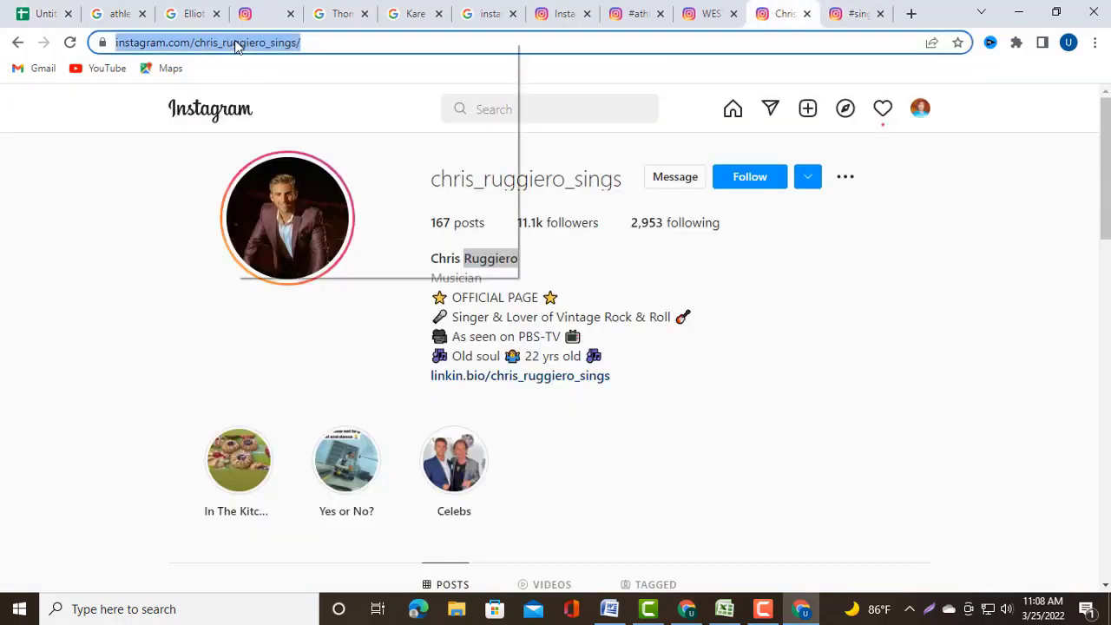
click(302, 131)
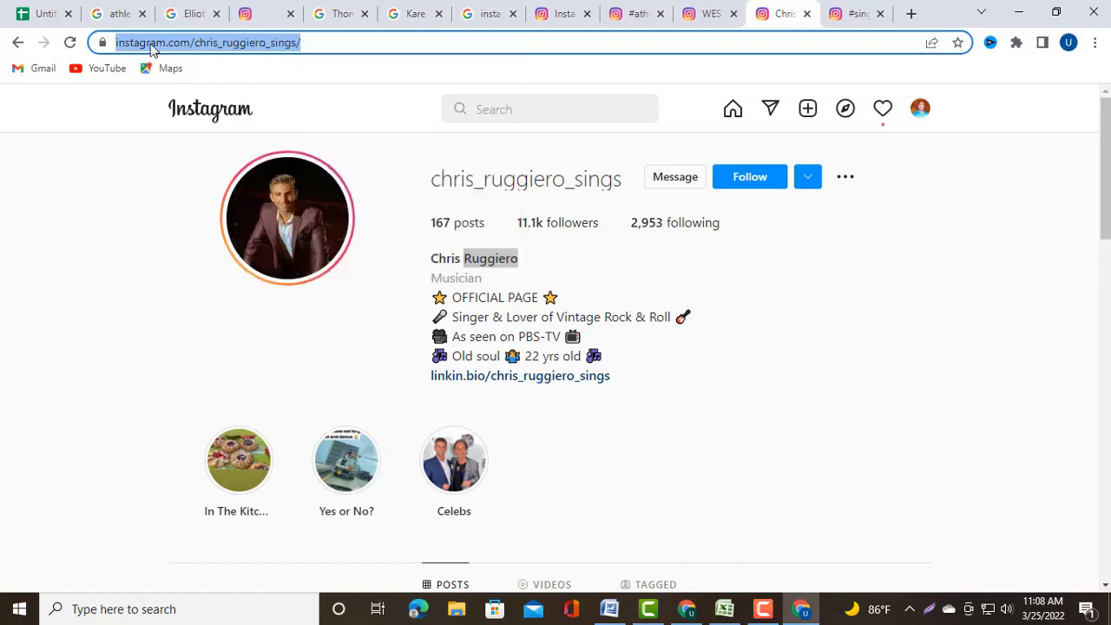
click(35, 15)
key(Return)
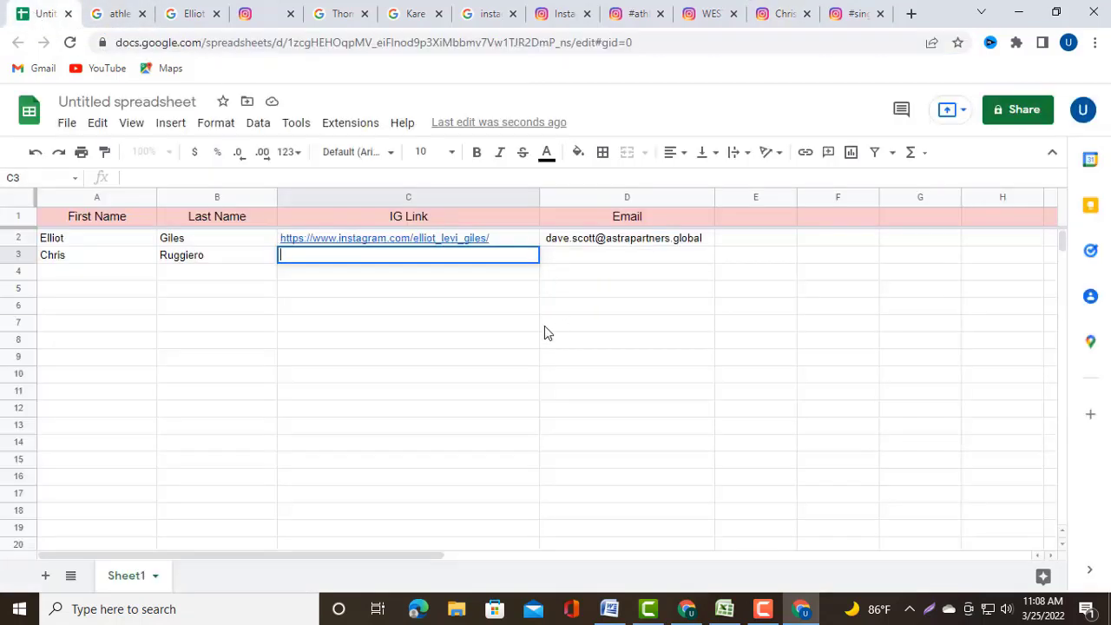
right_click(359, 253)
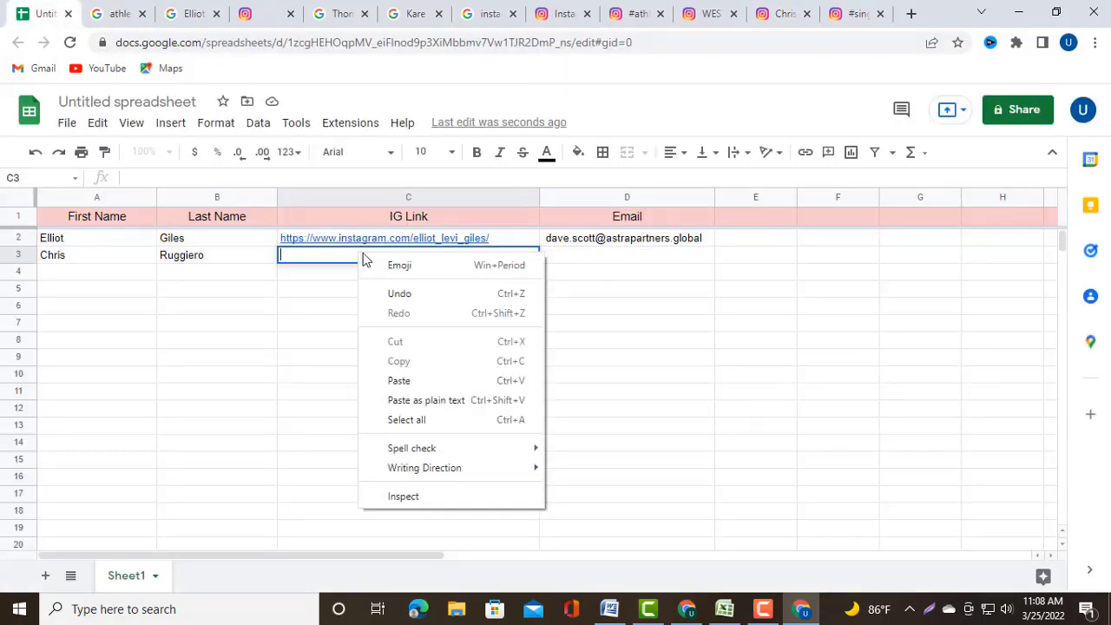
click(405, 380)
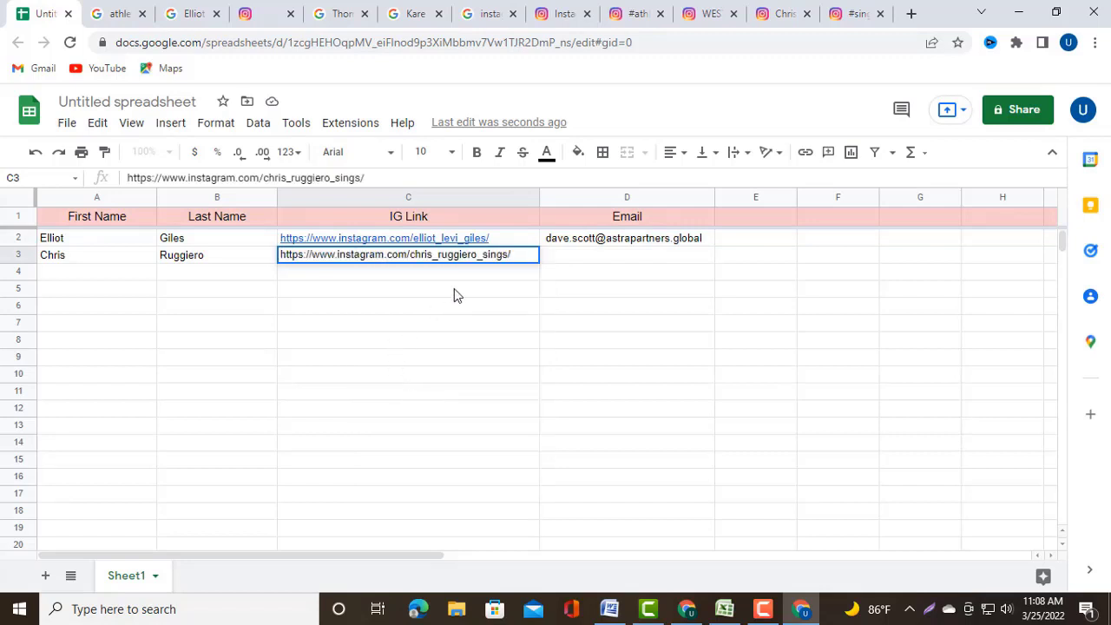
key(Return)
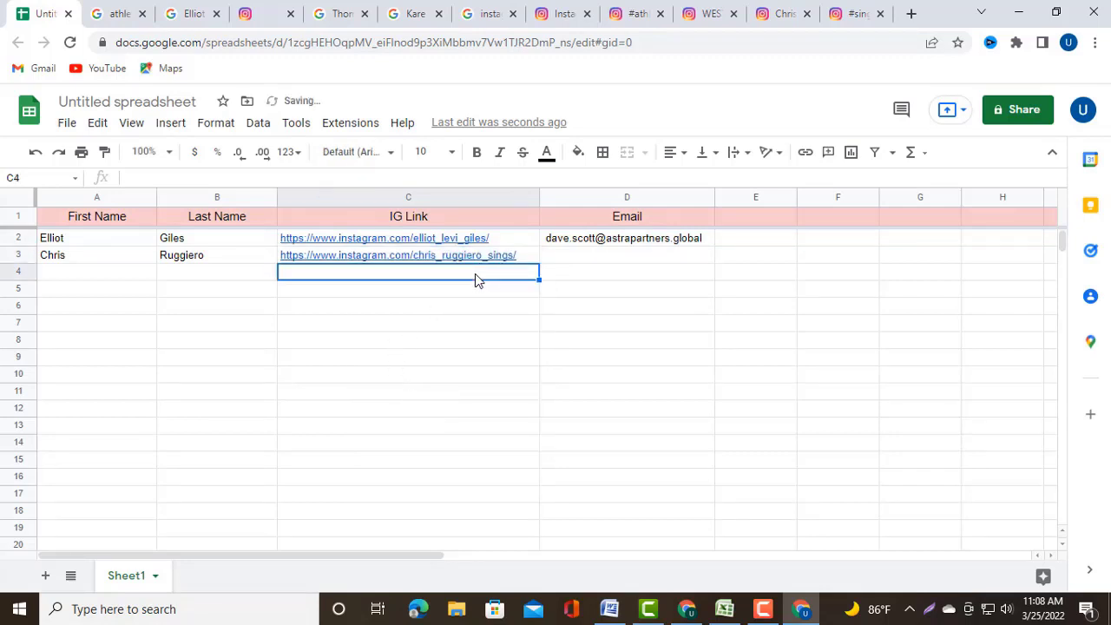
Select cell D3 for the email and check the singer's Instagram profile and its extra options for contact details
click(592, 259)
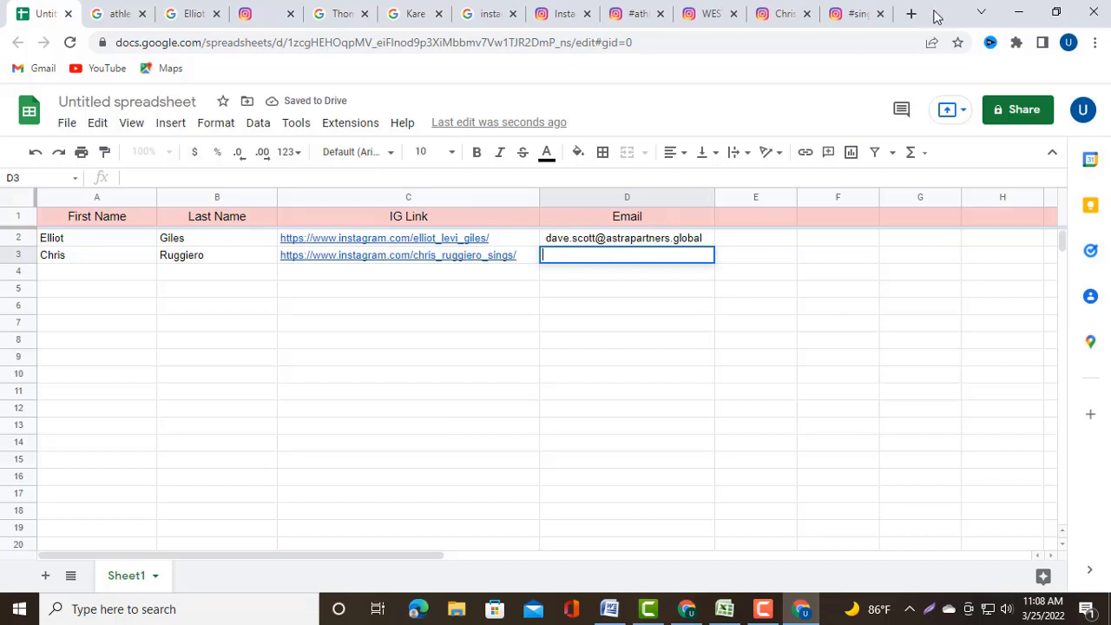
click(773, 15)
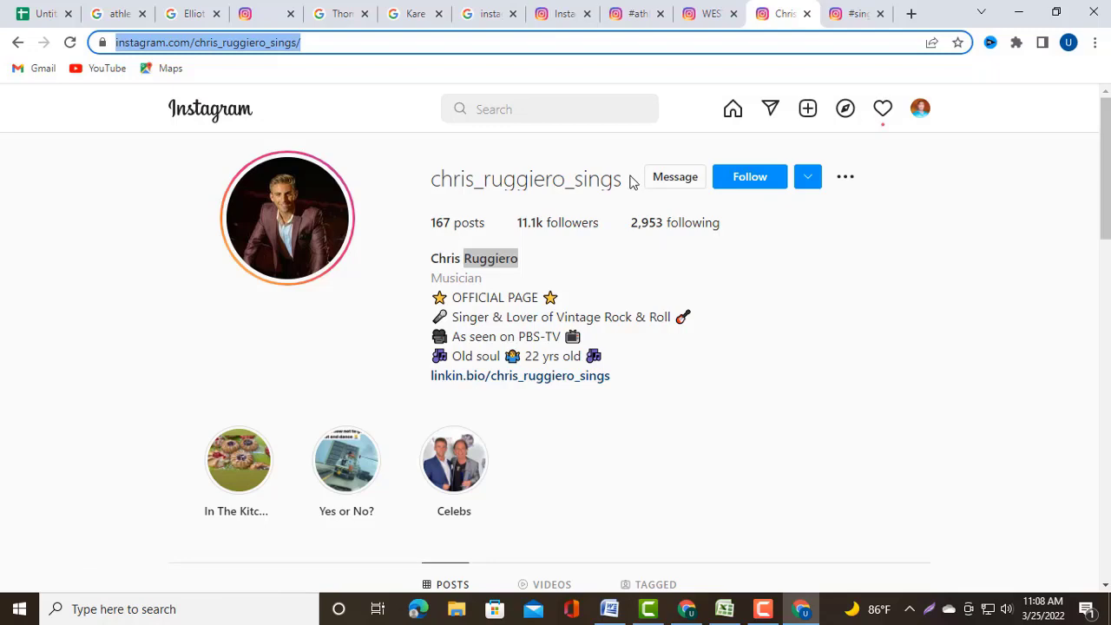
click(843, 177)
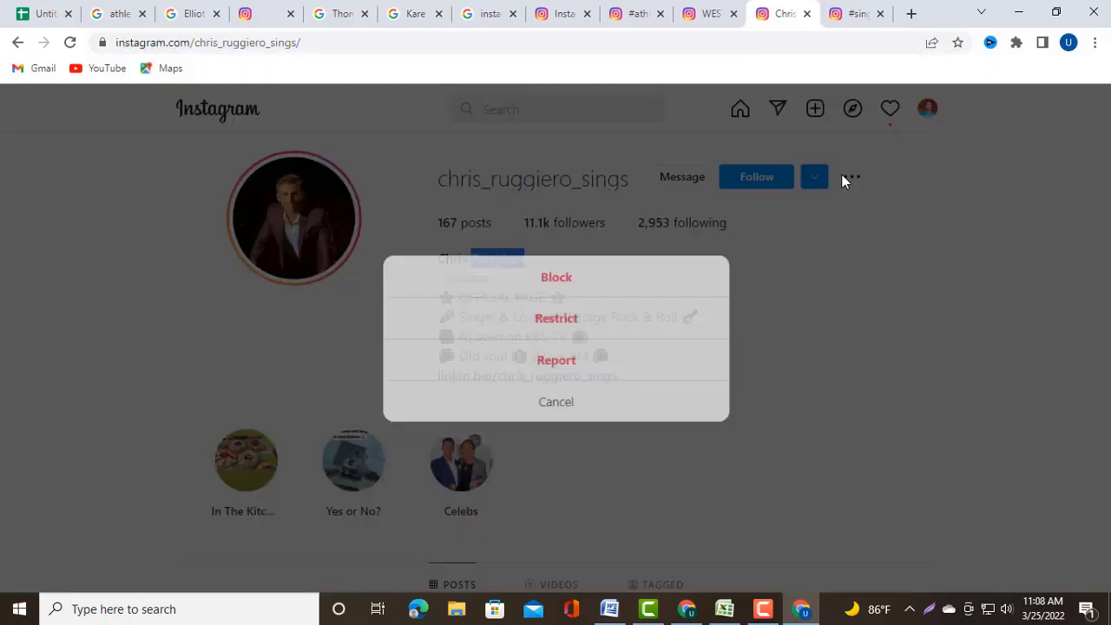
click(765, 248)
click(806, 182)
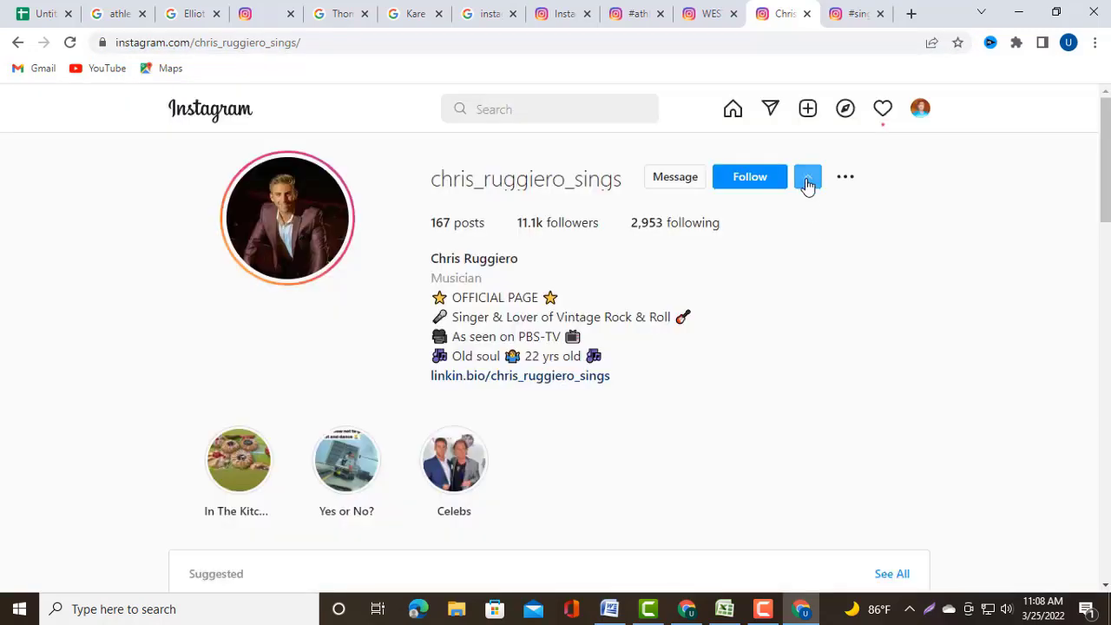
Open the profile's linkin.bio link in a new tab and go on to the singer's website from that page
right_click(521, 379)
click(594, 387)
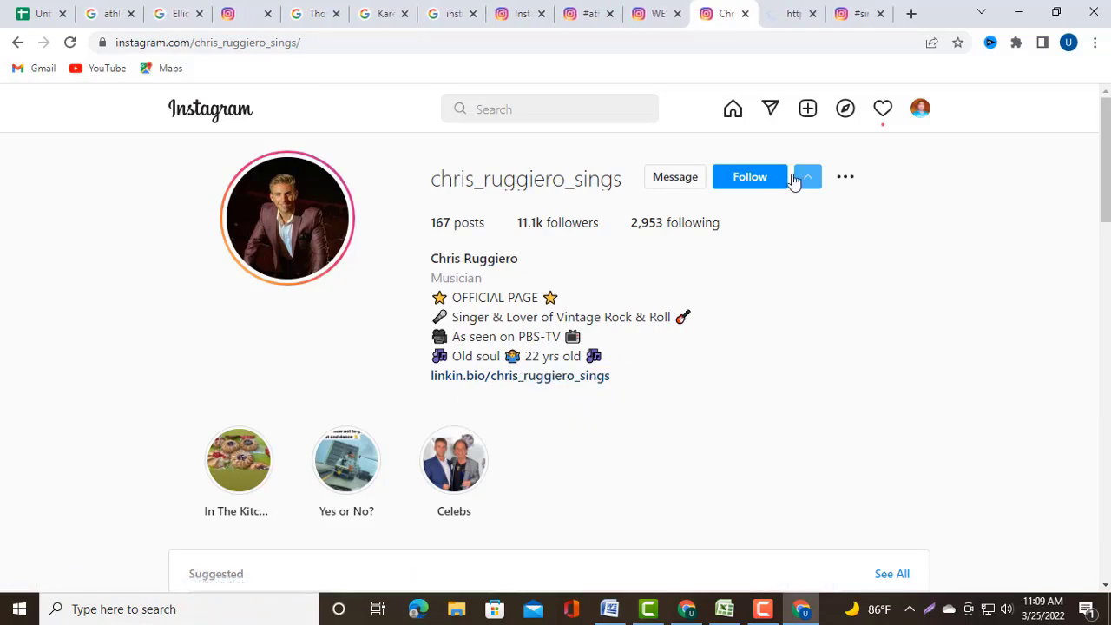
click(780, 21)
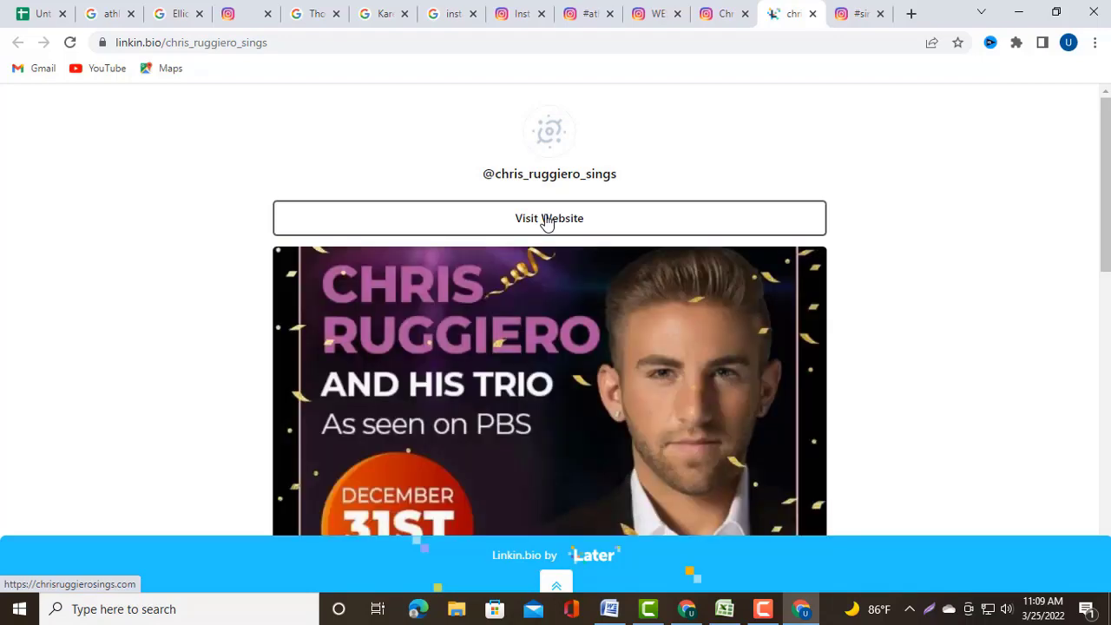
scroll(544, 221, down, 12)
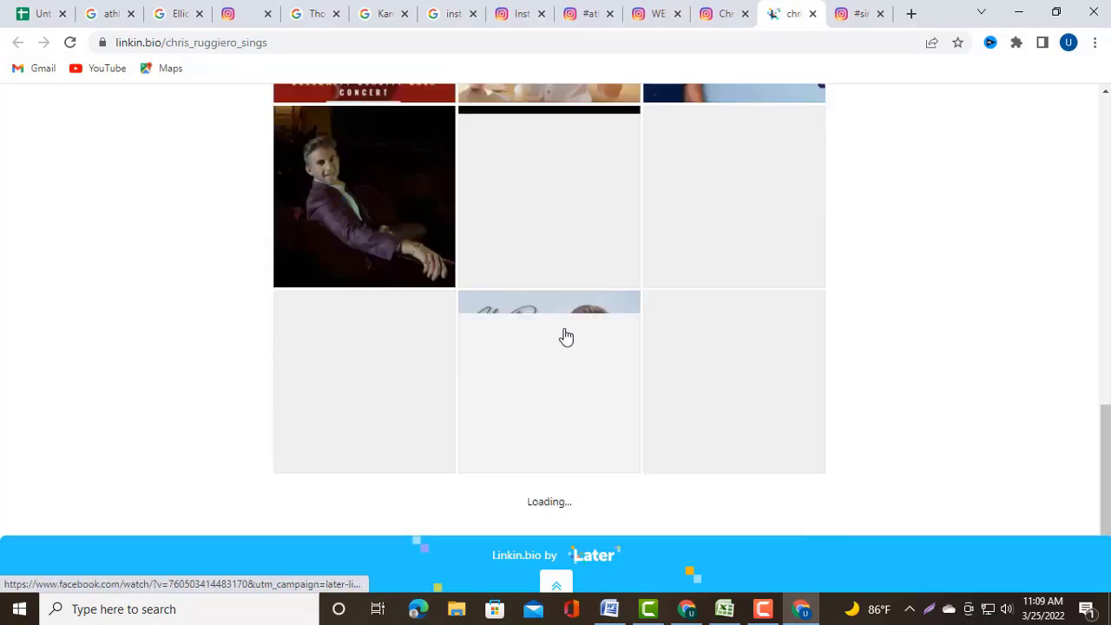
scroll(565, 335, up, 12)
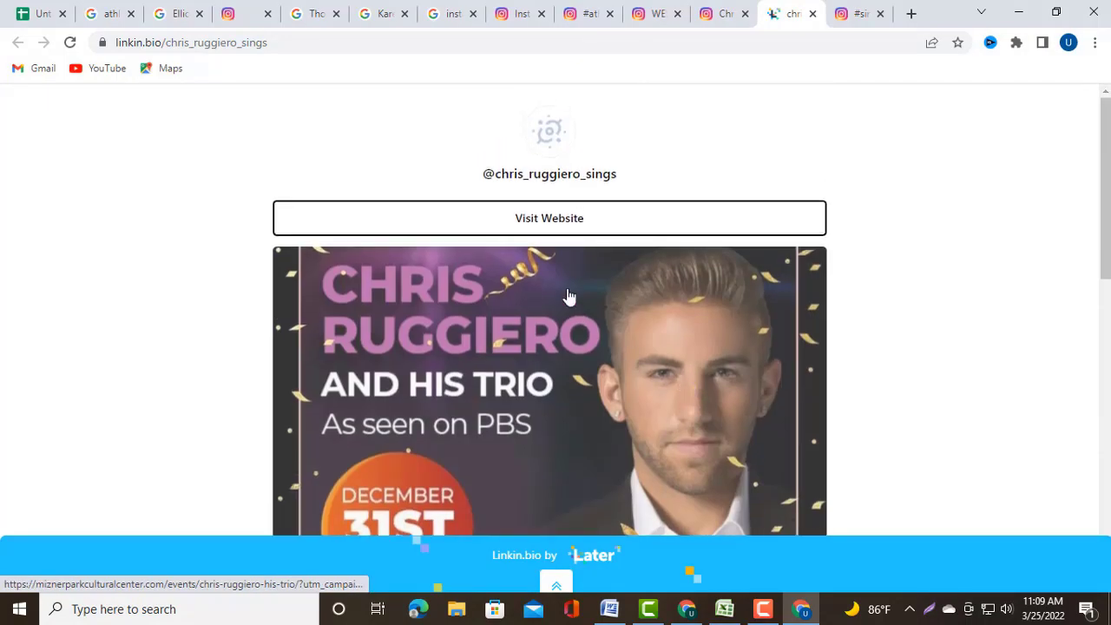
click(556, 222)
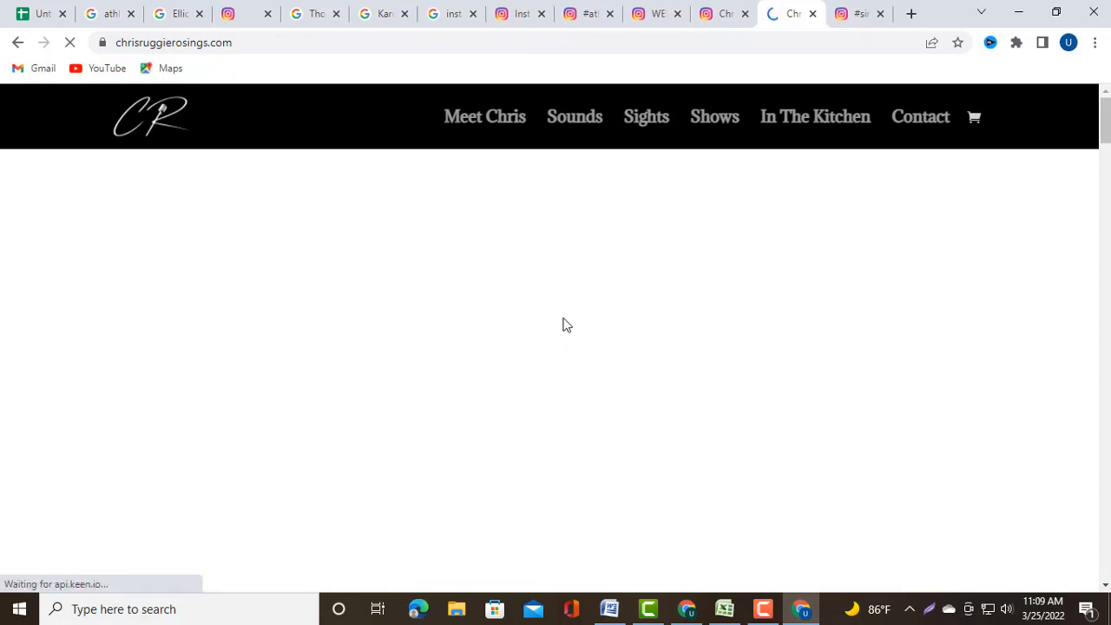
Look through the singer's website home page, including its sign-up form, social links and footer, for an email address
scroll(466, 355, down, 3)
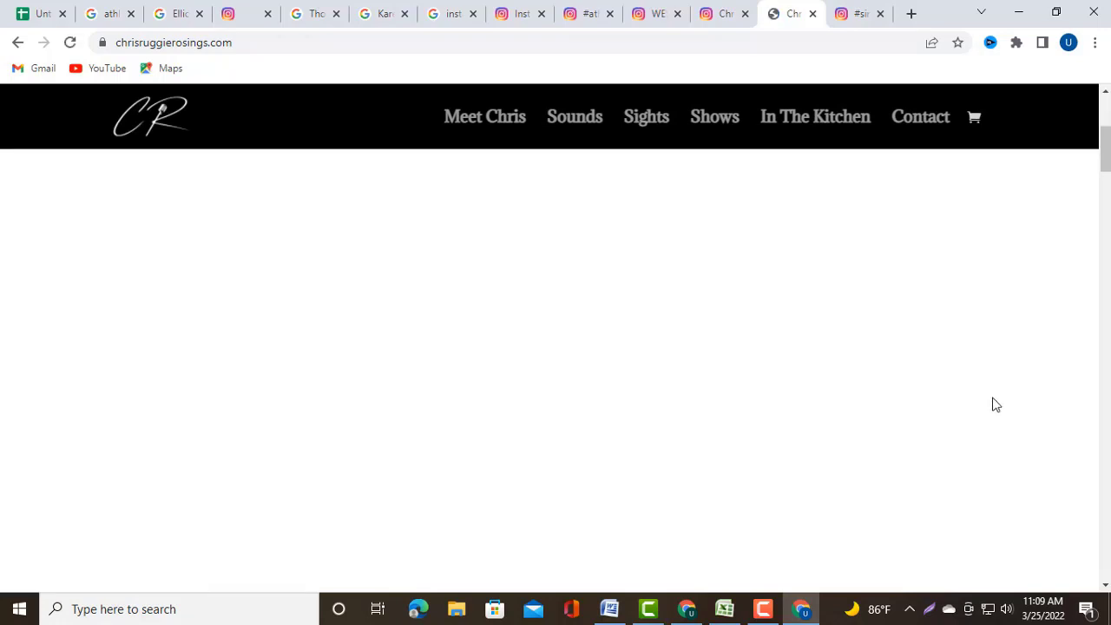
scroll(522, 290, down, 4)
scroll(682, 317, up, 3)
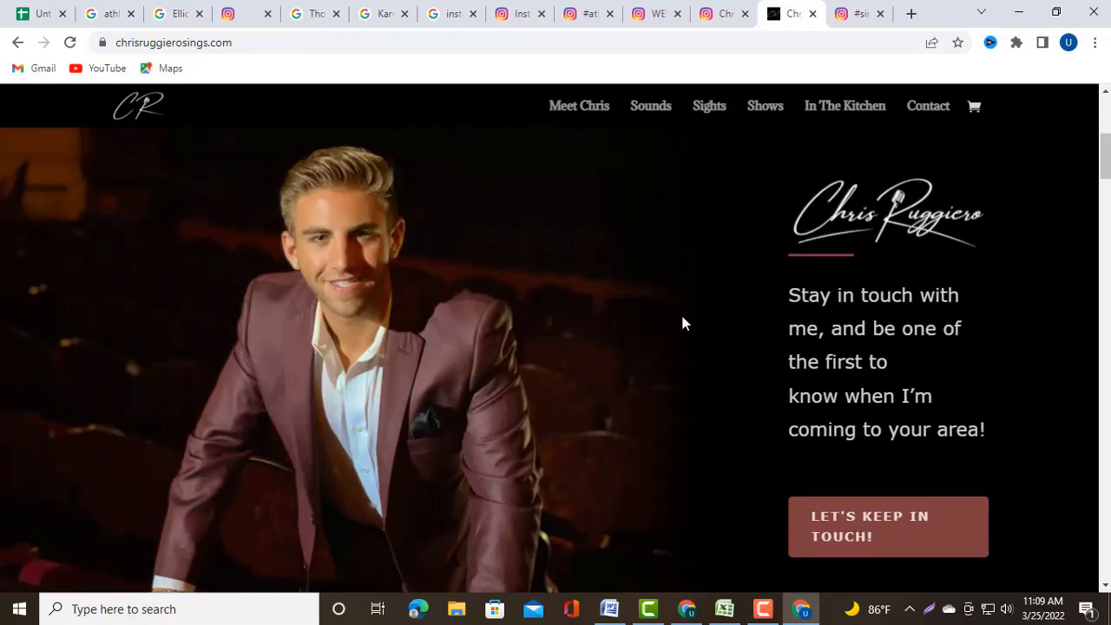
scroll(689, 350, up, 2)
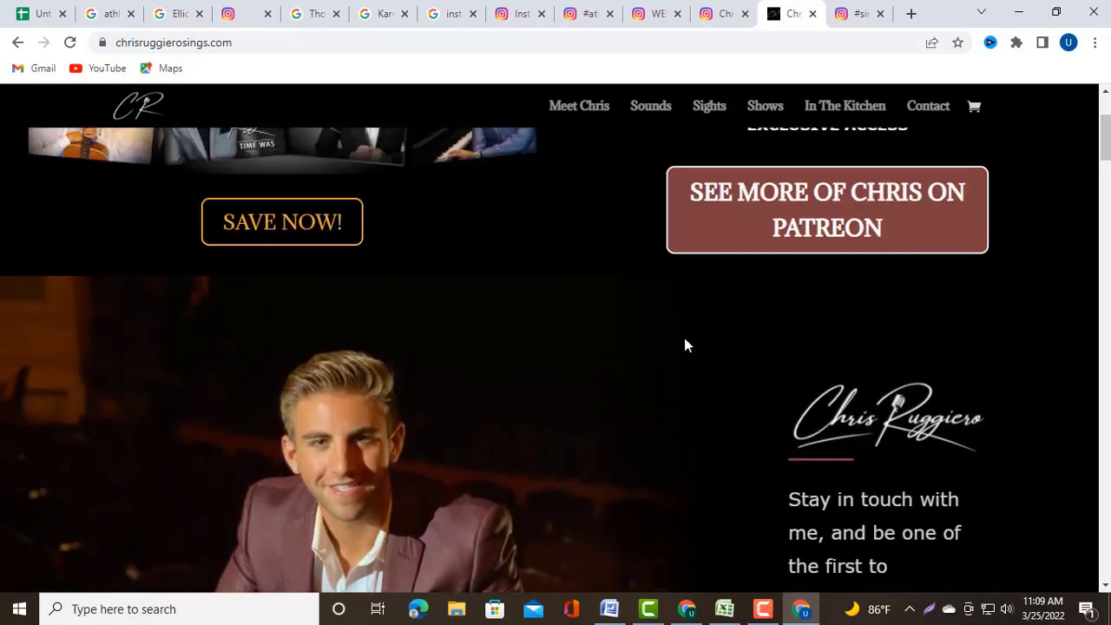
scroll(668, 342, down, 7)
scroll(650, 345, down, 15)
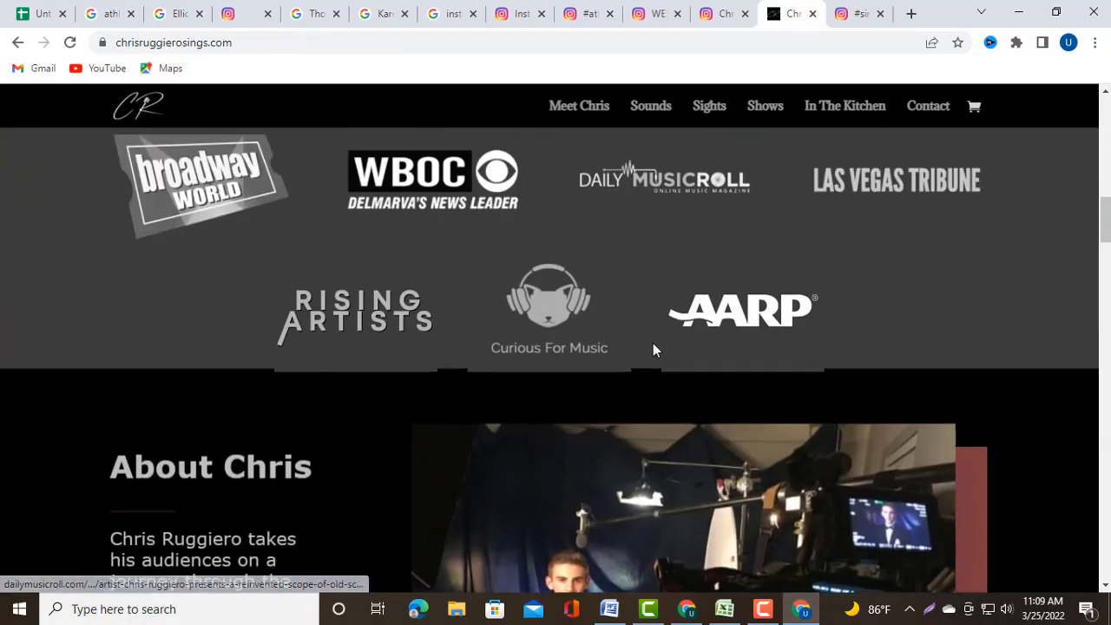
scroll(640, 350, down, 15)
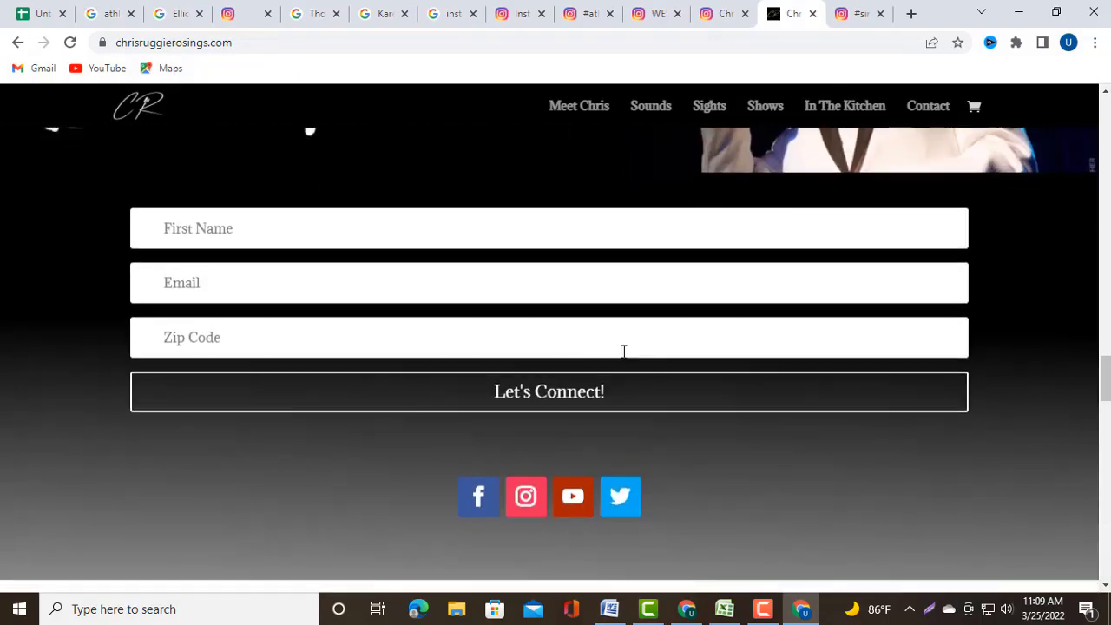
scroll(590, 311, up, 2)
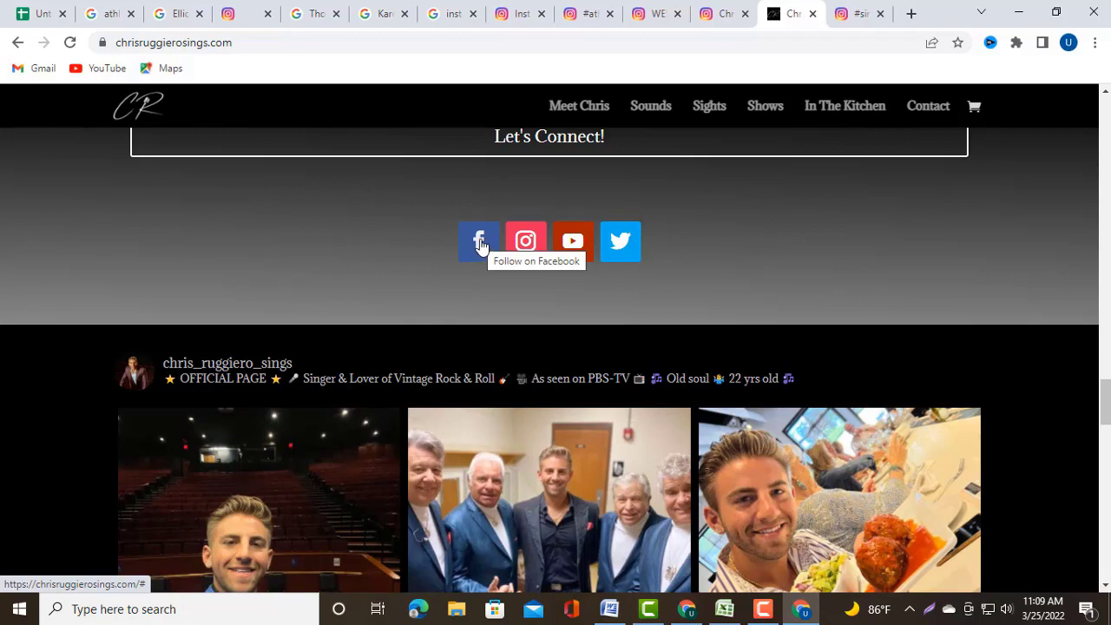
scroll(512, 307, down, 5)
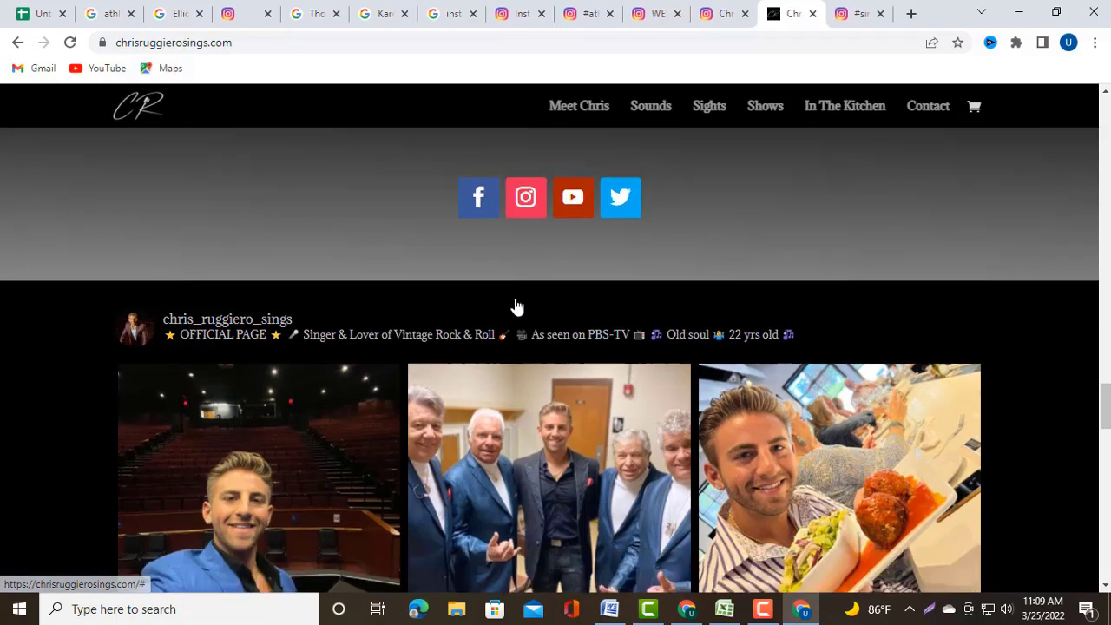
scroll(507, 304, down, 12)
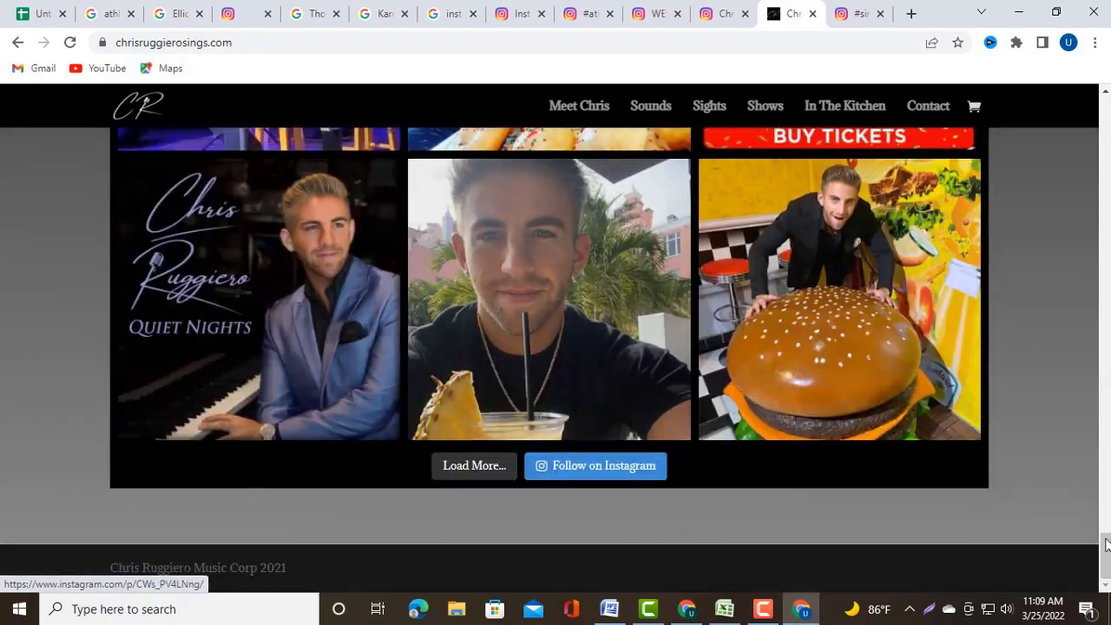
scroll(486, 401, up, 2)
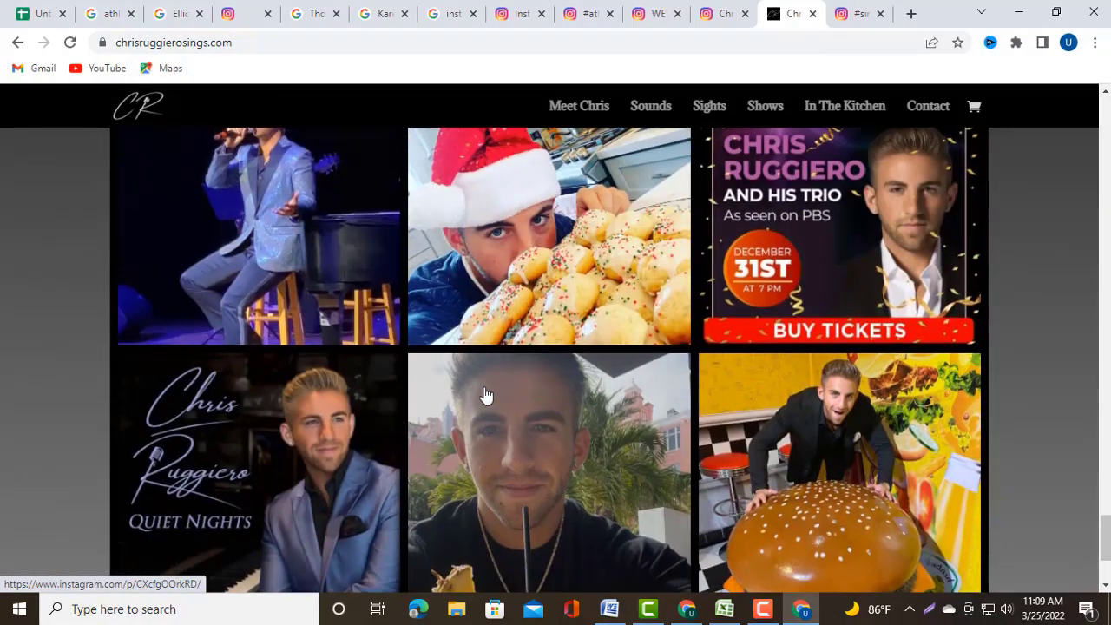
scroll(483, 396, down, 2)
scroll(489, 385, up, 9)
scroll(488, 378, up, 10)
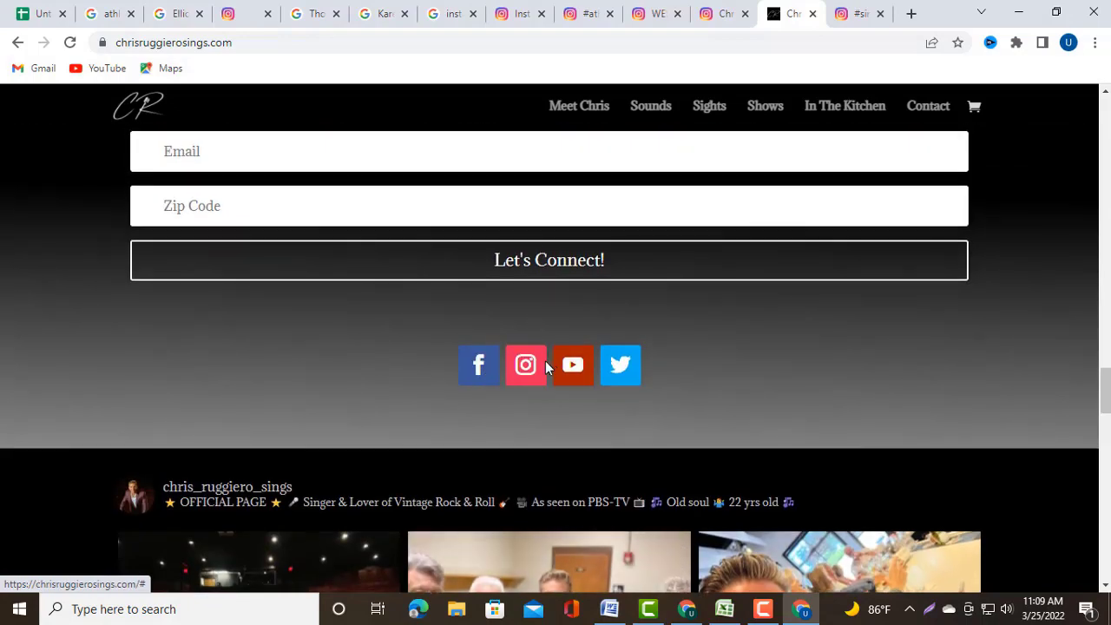
Check the options of the website's Facebook link and review the rest of the home page for contact details
right_click(479, 364)
click(389, 351)
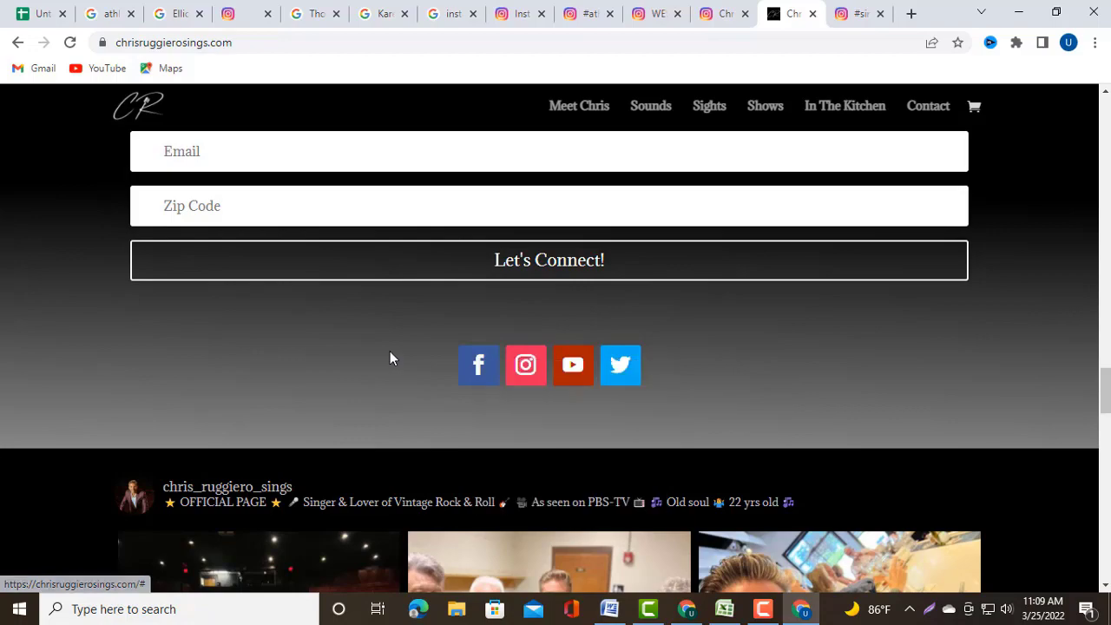
scroll(389, 359, up, 9)
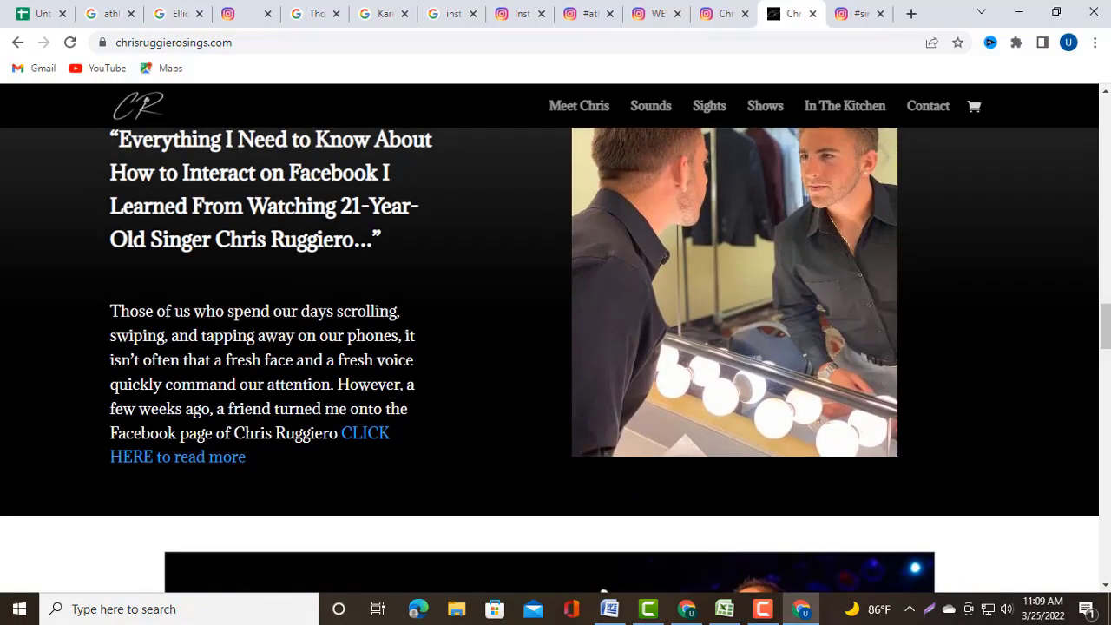
scroll(389, 358, up, 1)
scroll(314, 437, up, 8)
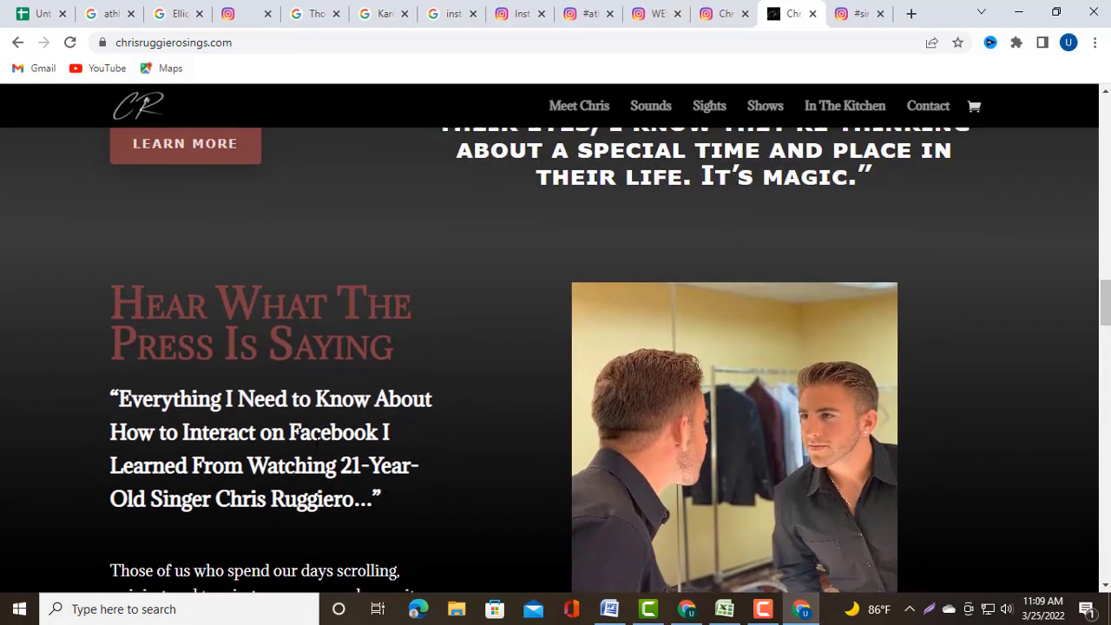
scroll(386, 421, up, 12)
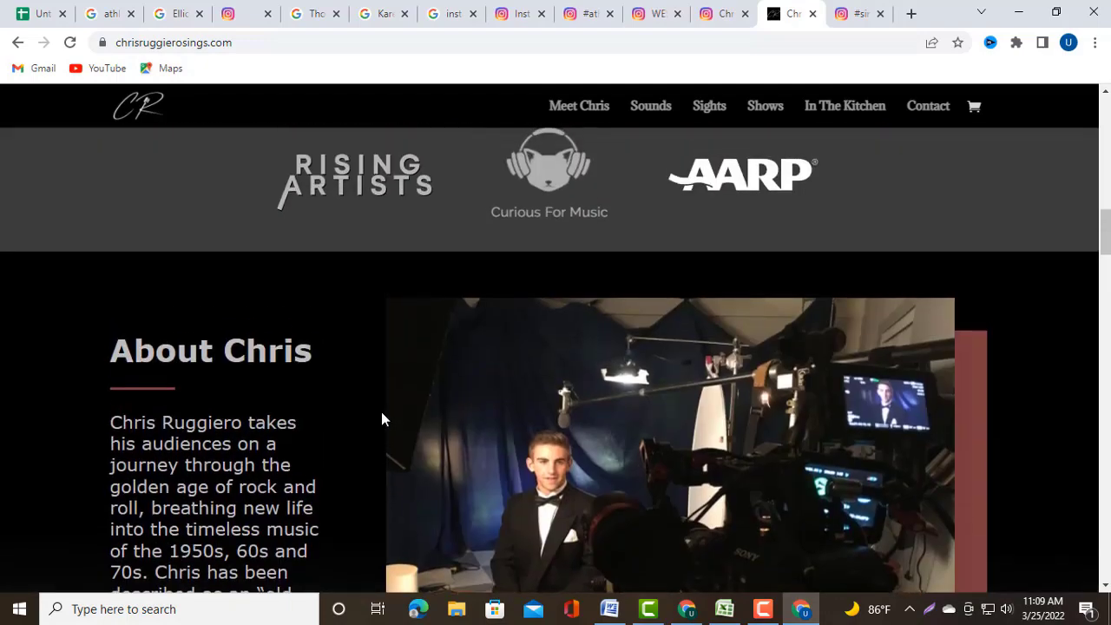
scroll(368, 406, up, 6)
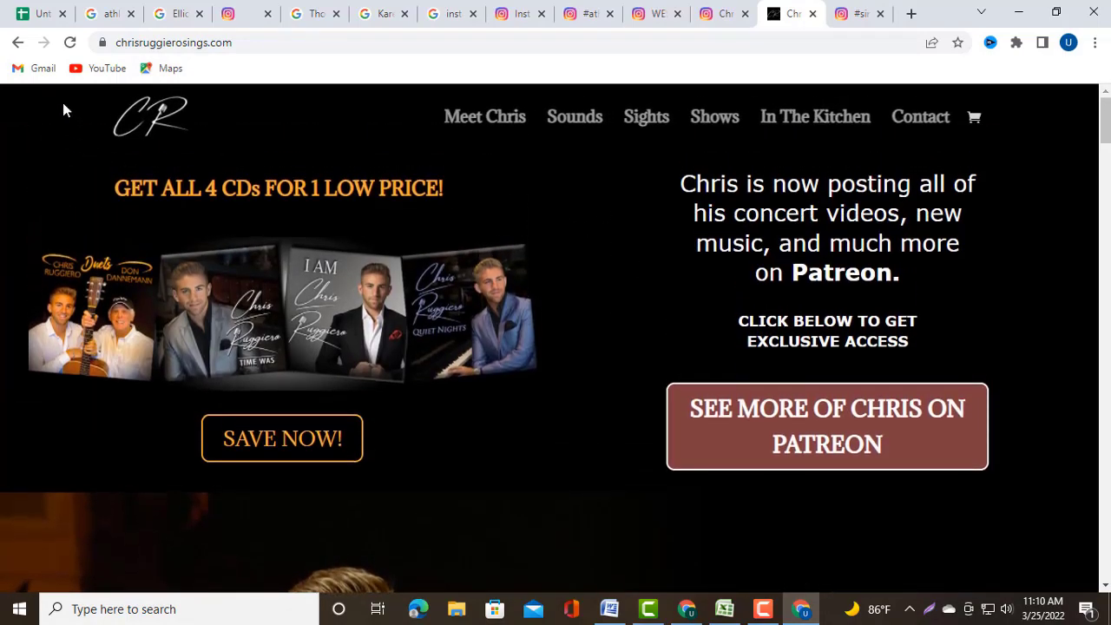
Return to the linkin.bio page and copy the singer's handle from it into cell D3 under Email
click(17, 42)
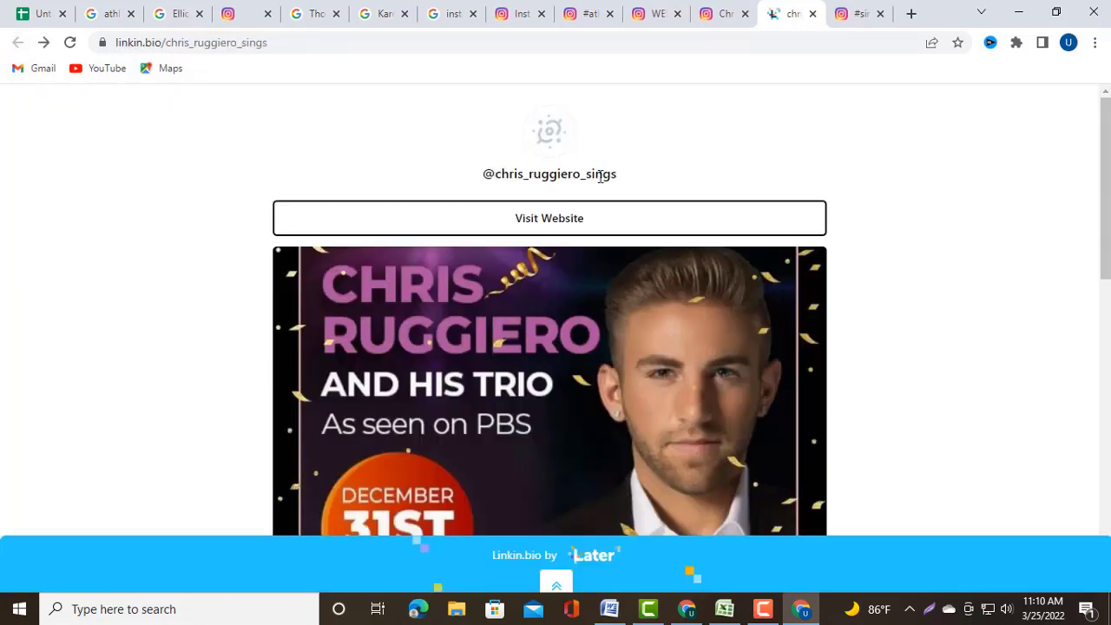
triple_click(568, 175)
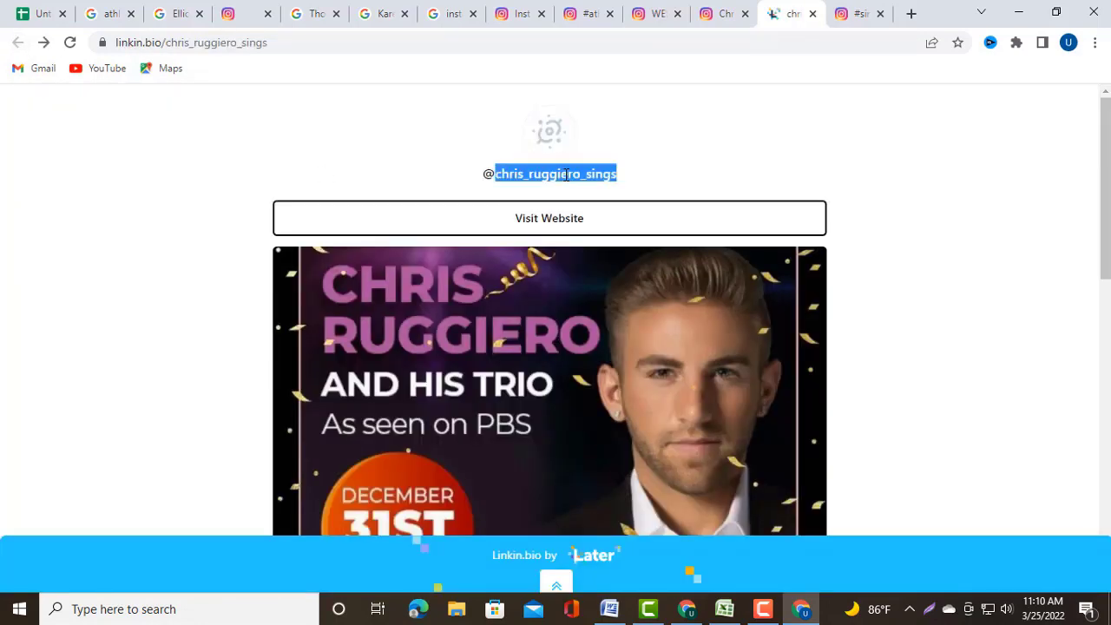
right_click(564, 175)
click(599, 188)
click(36, 13)
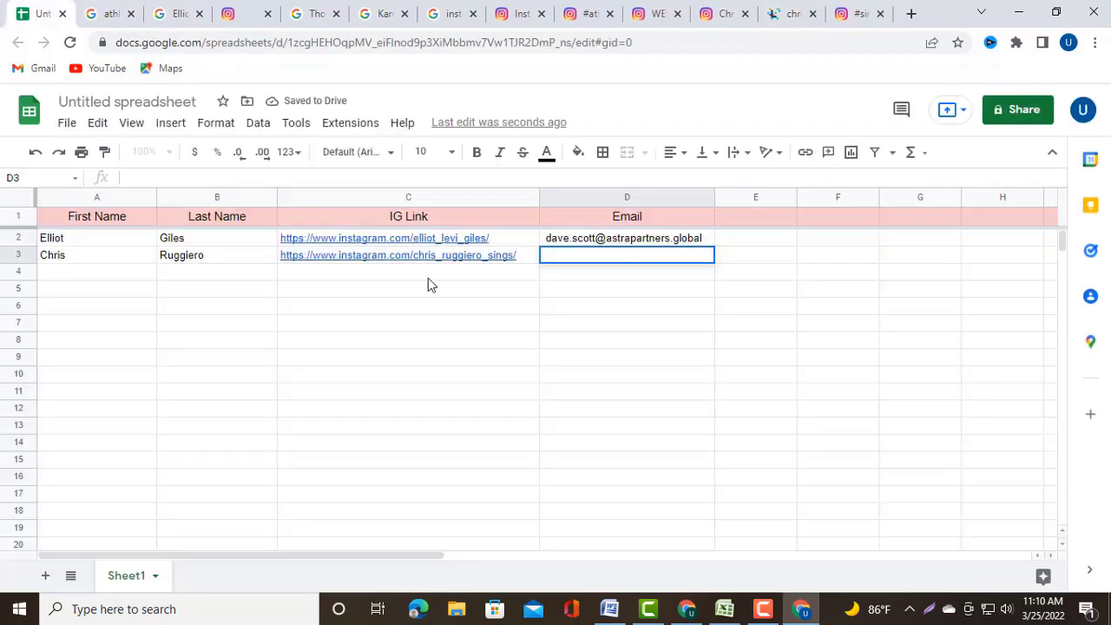
right_click(543, 252)
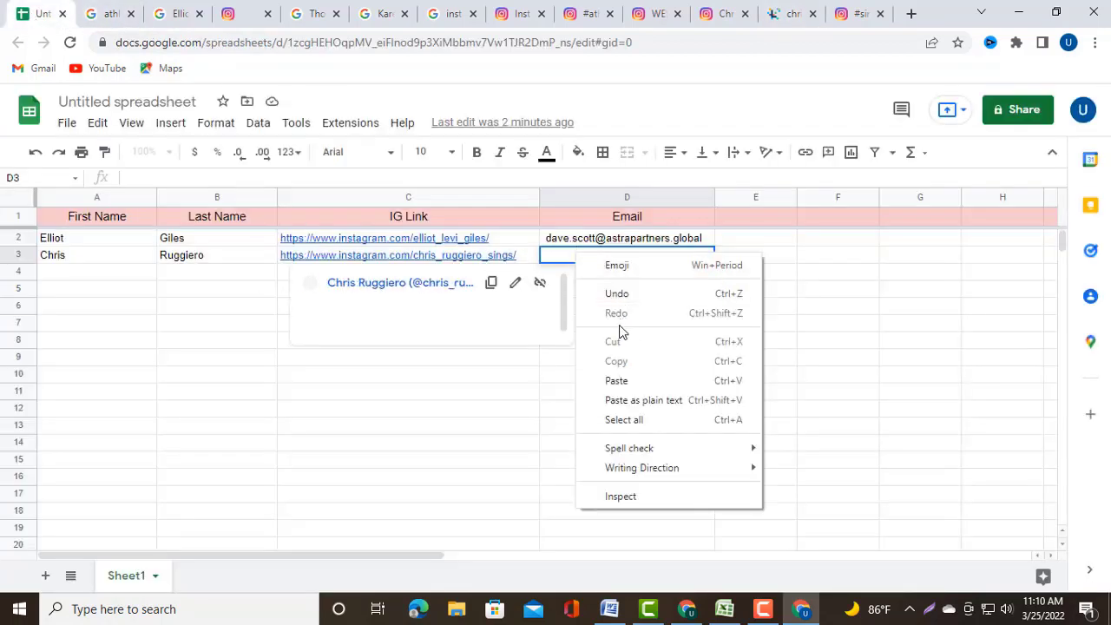
click(618, 380)
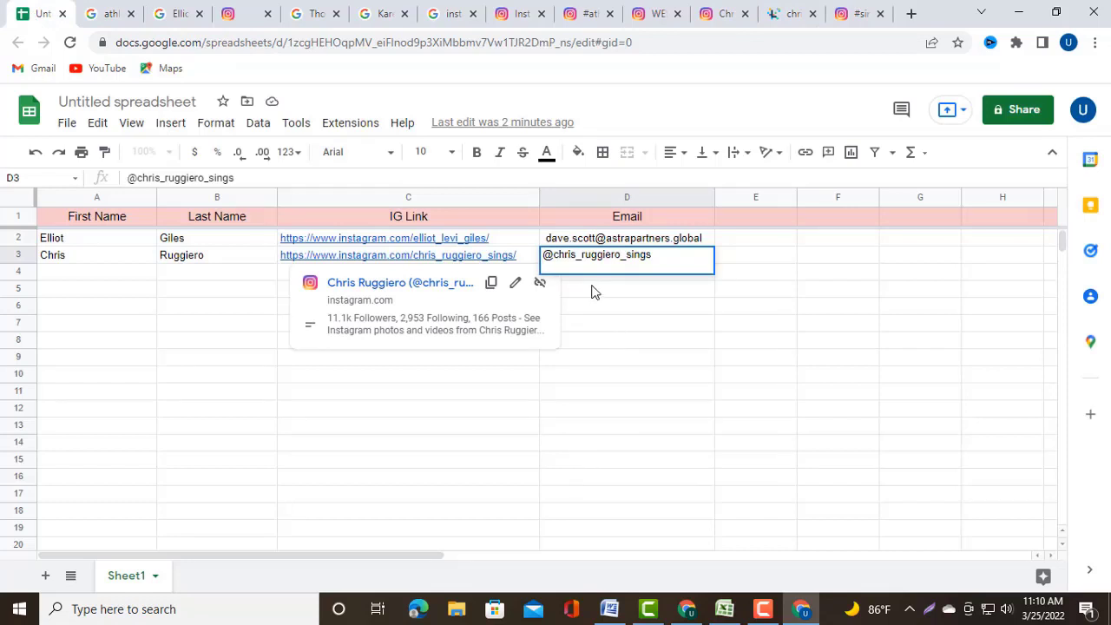
click(593, 292)
click(597, 271)
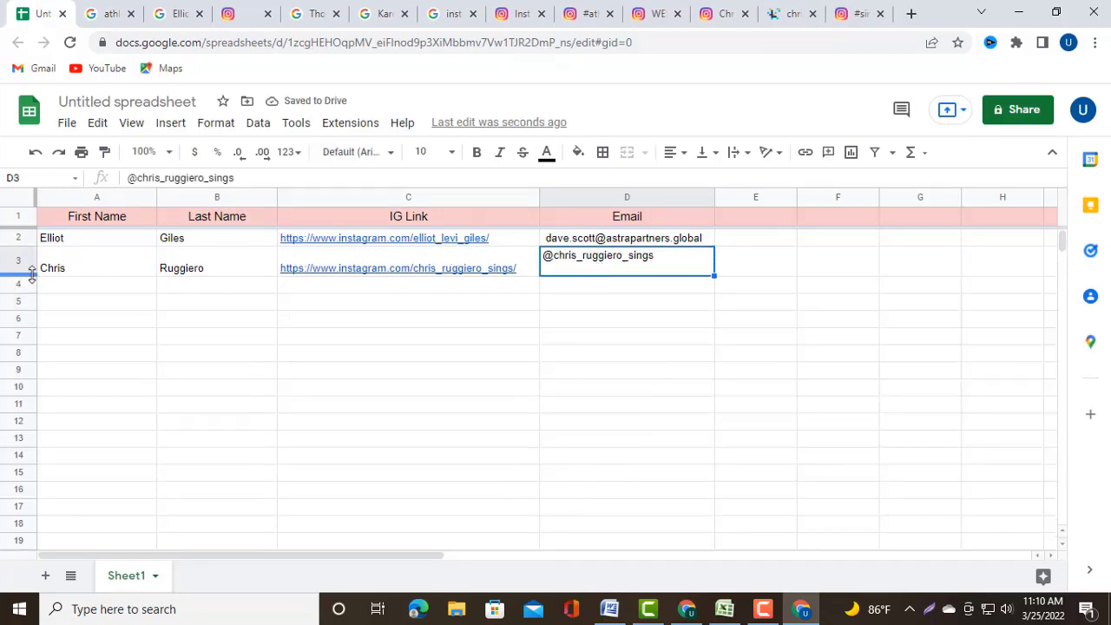
Reduce row 3 to a single-line height and centre its entries horizontally
drag(32, 276, 31, 263)
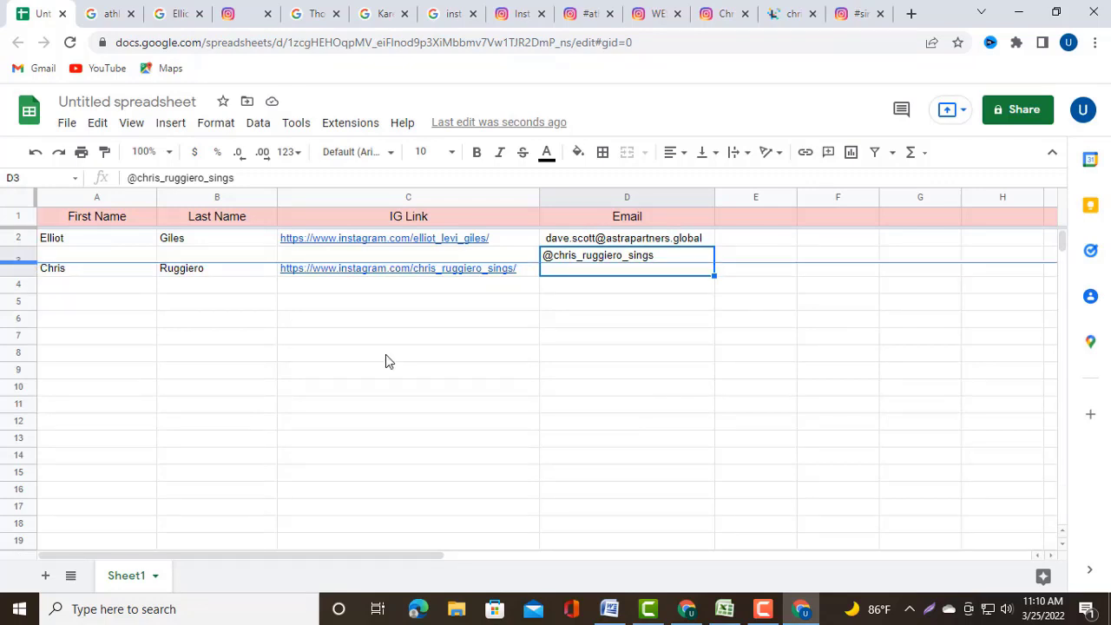
click(439, 321)
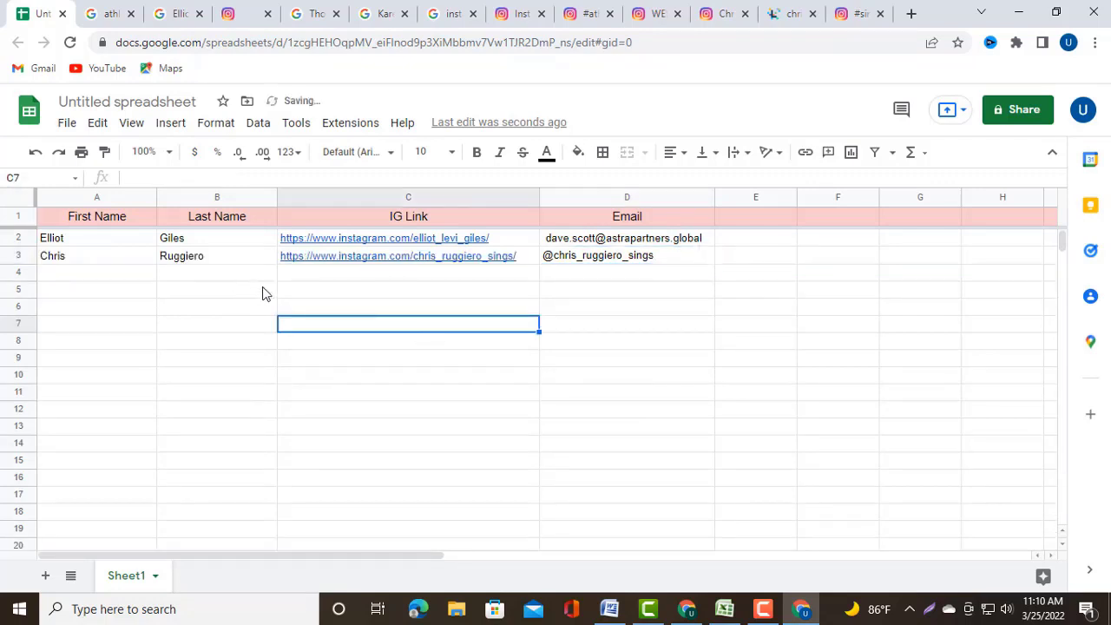
click(23, 261)
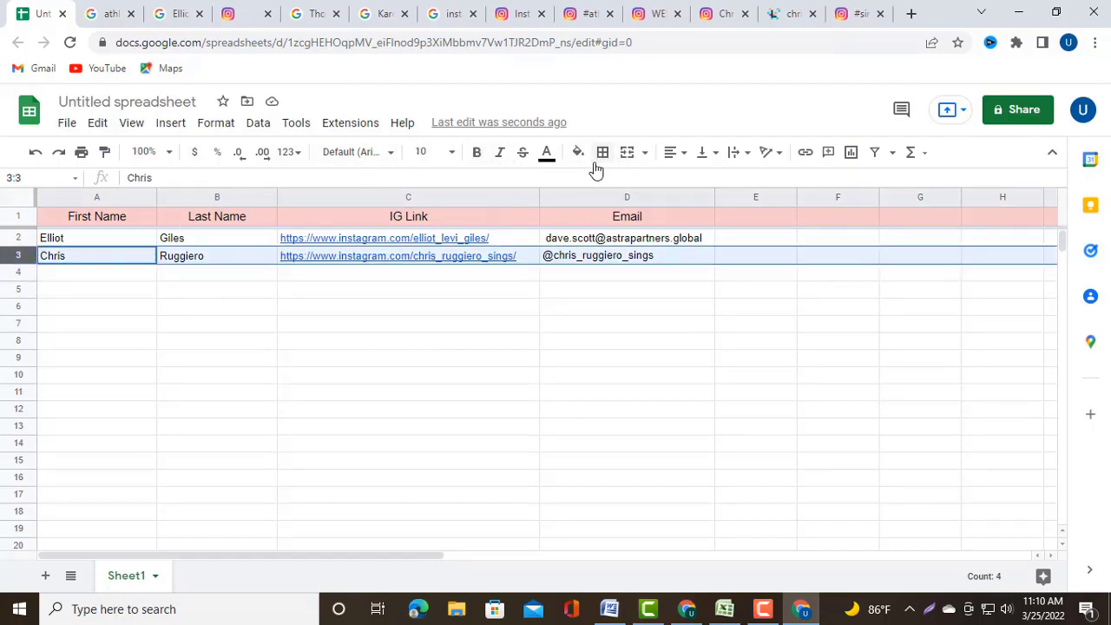
click(677, 153)
click(693, 180)
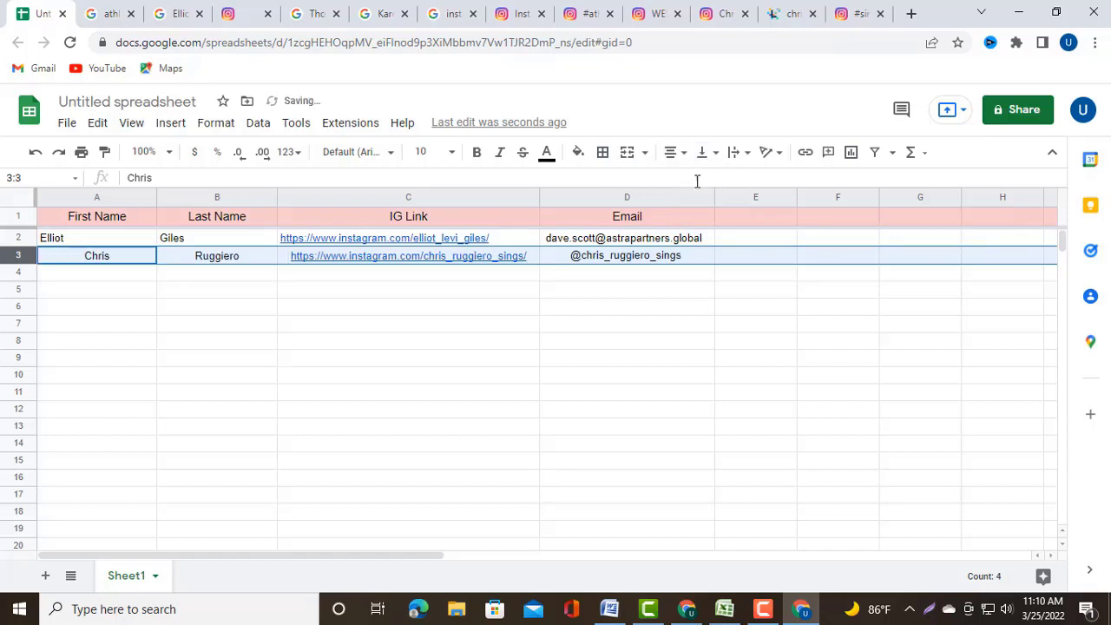
click(451, 309)
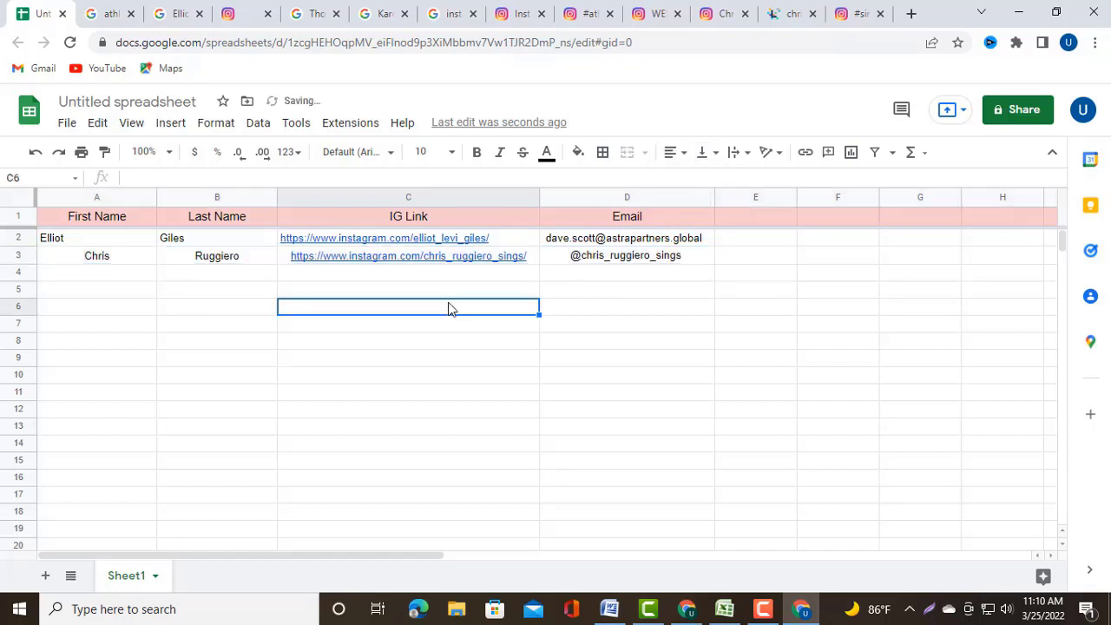
Centre the entries of row 2 horizontally
click(21, 241)
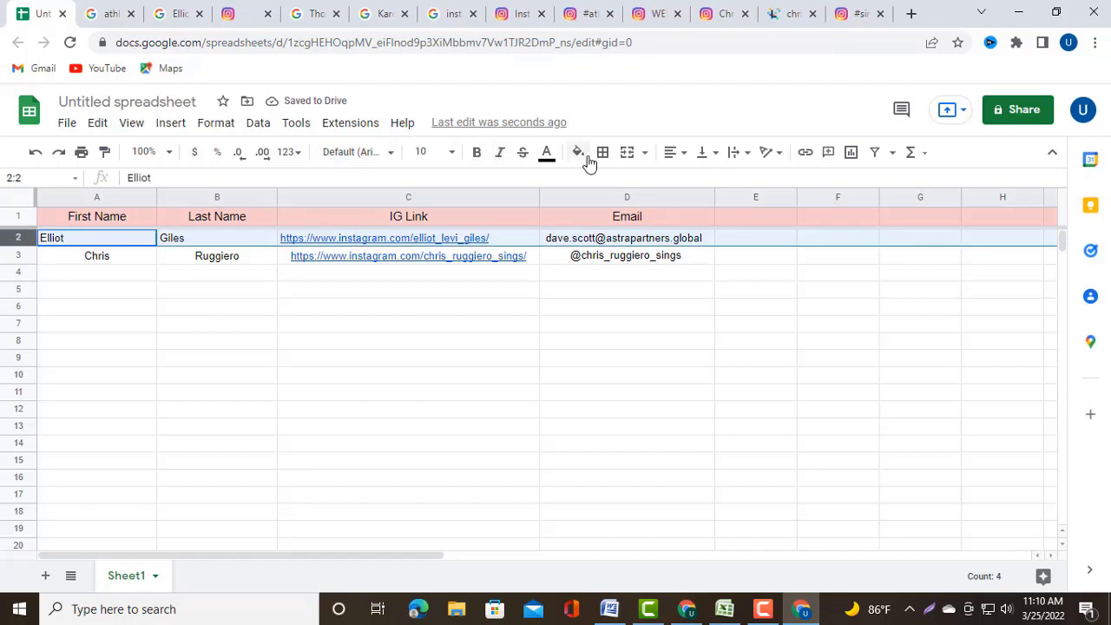
click(674, 153)
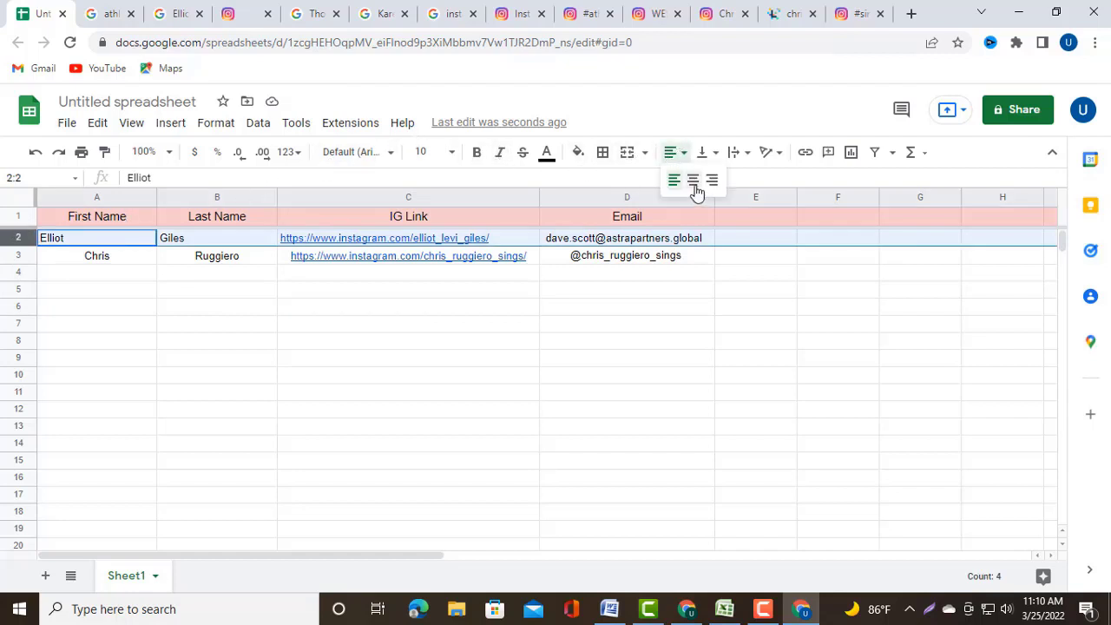
click(692, 181)
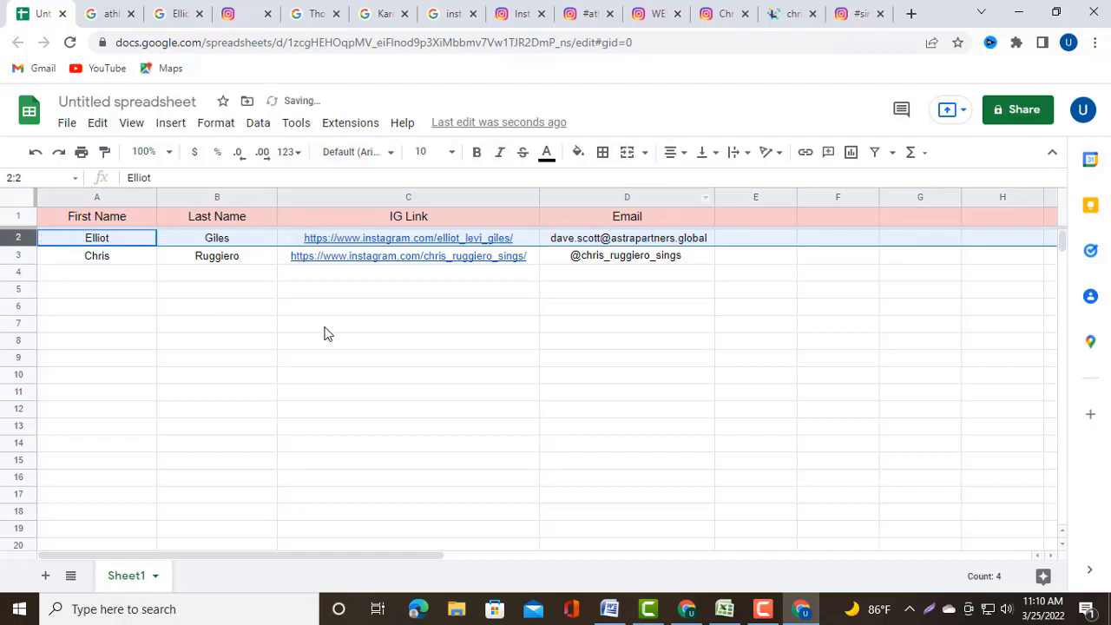
click(121, 272)
click(194, 278)
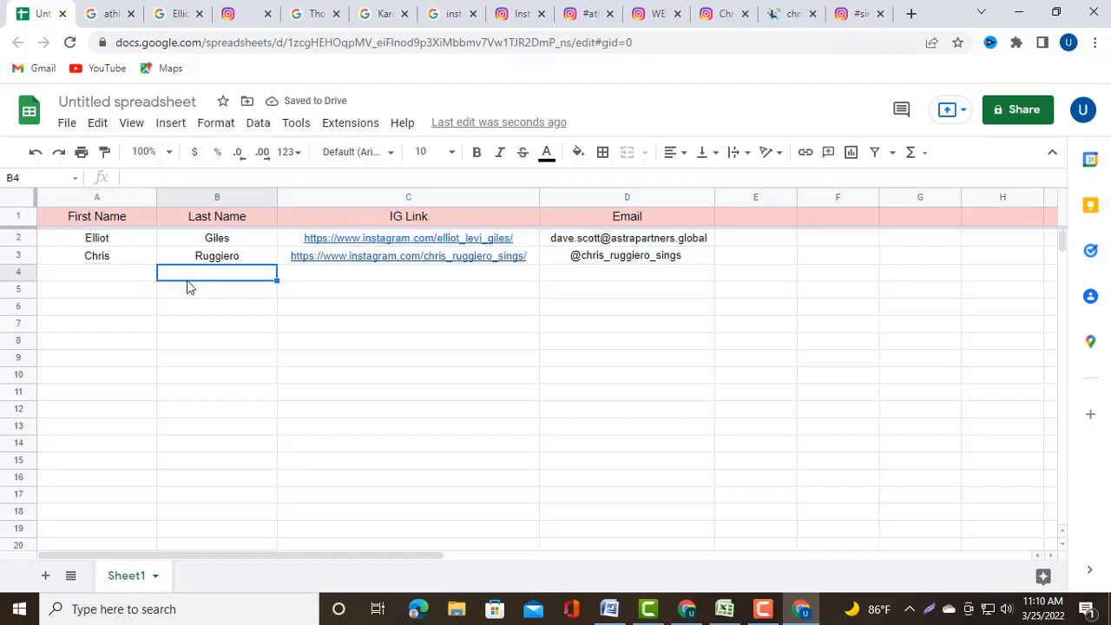
click(117, 278)
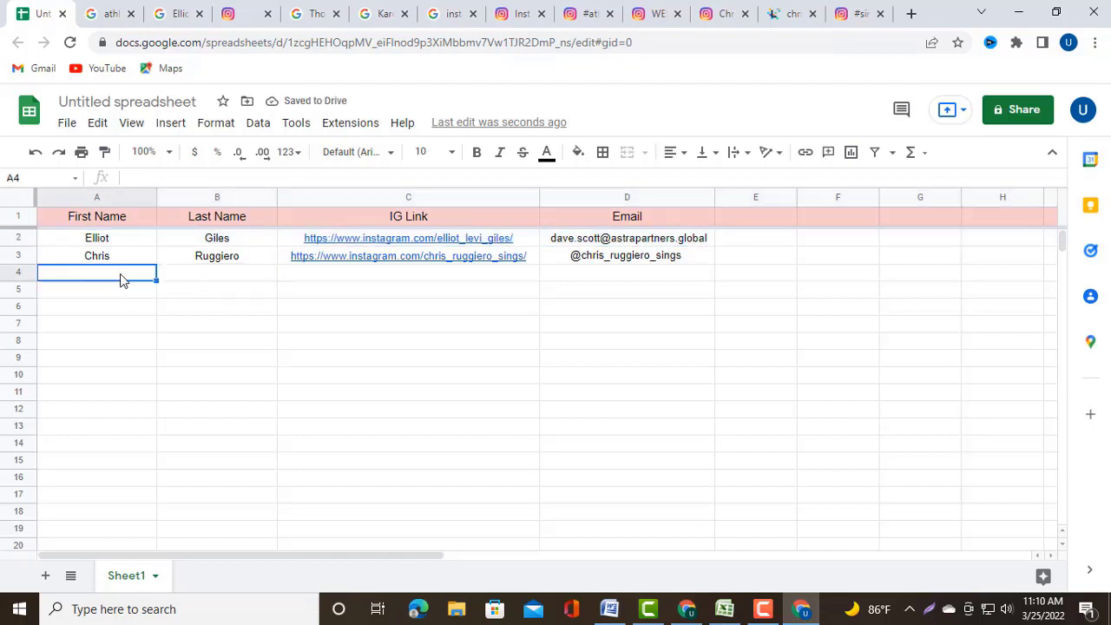
click(190, 278)
click(308, 279)
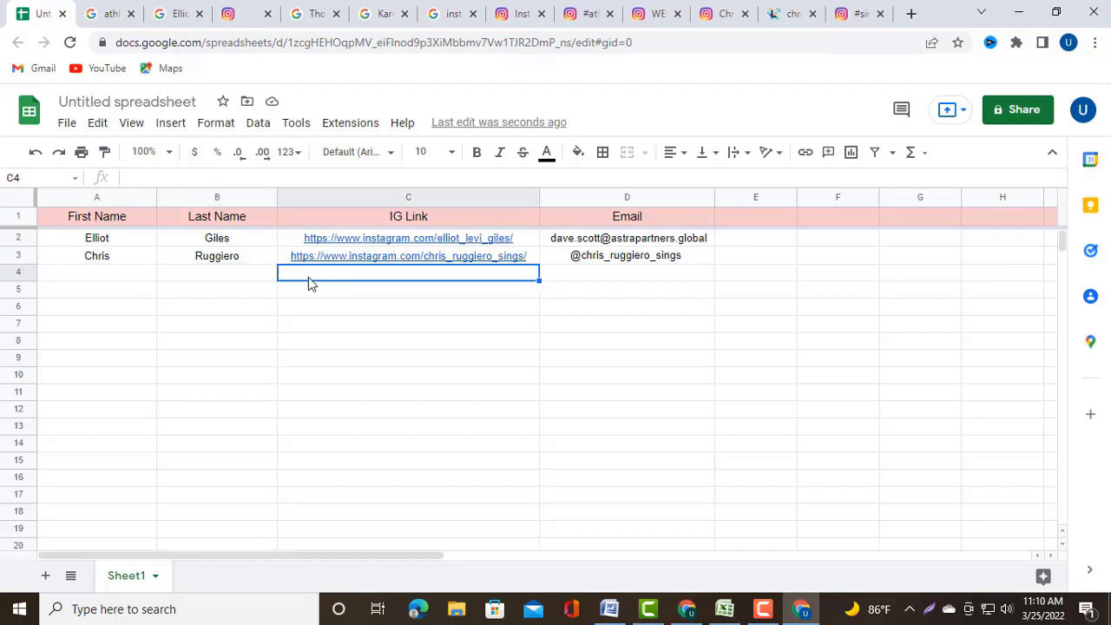
click(582, 275)
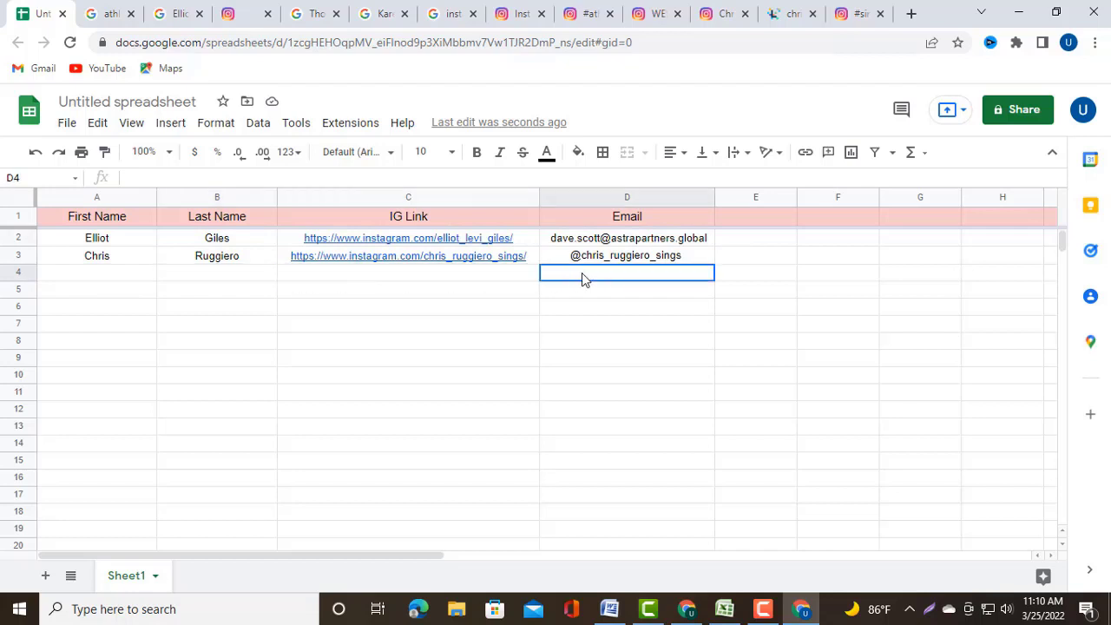
click(388, 282)
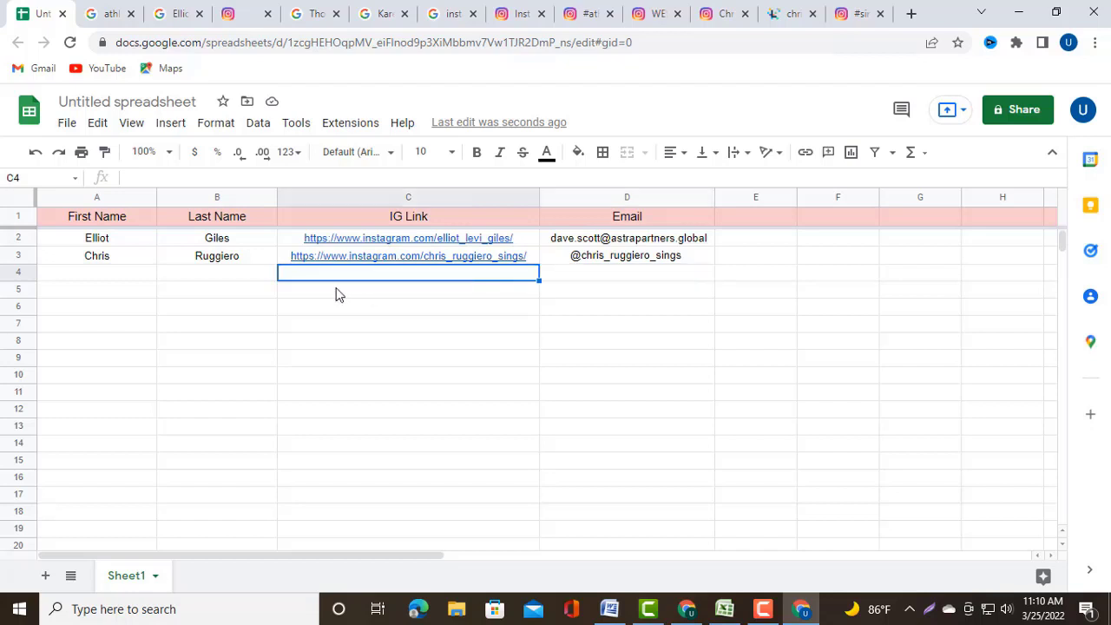
click(219, 279)
click(107, 275)
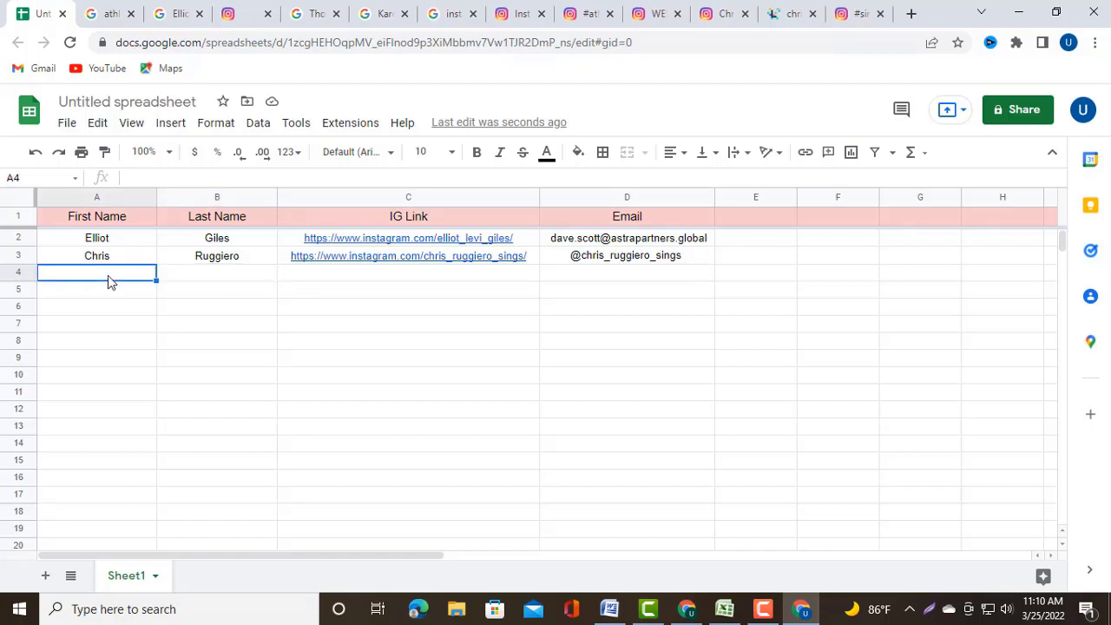
click(204, 280)
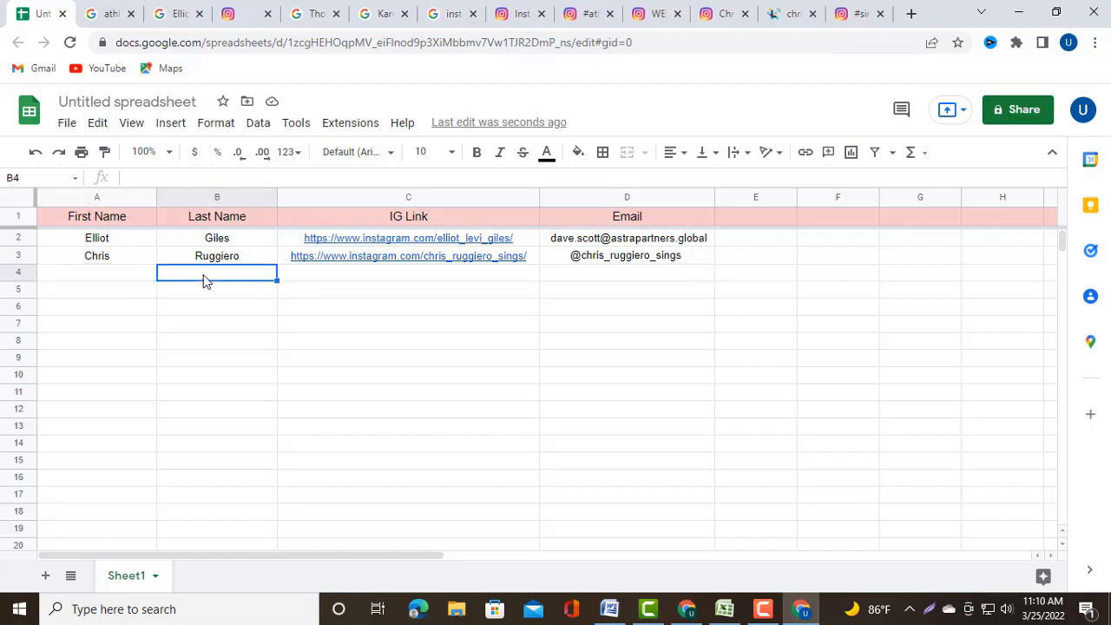